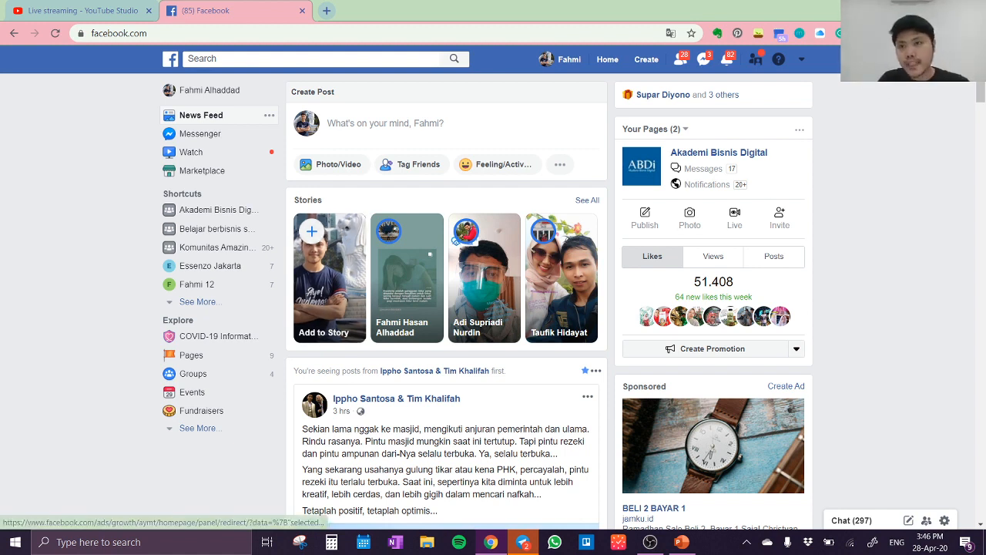
Enlarge the Facebook page view to 125% zoom
click(976, 33)
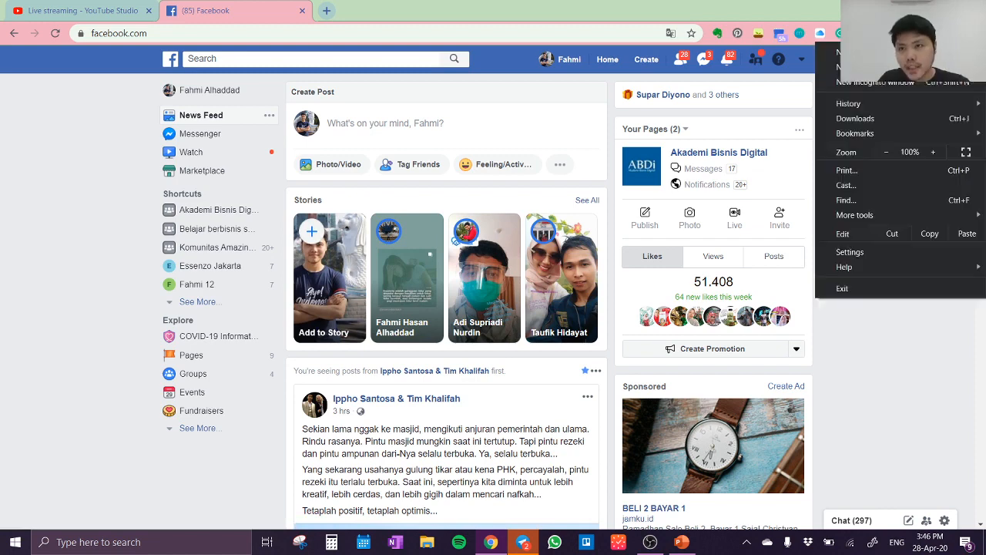
click(936, 154)
click(936, 154)
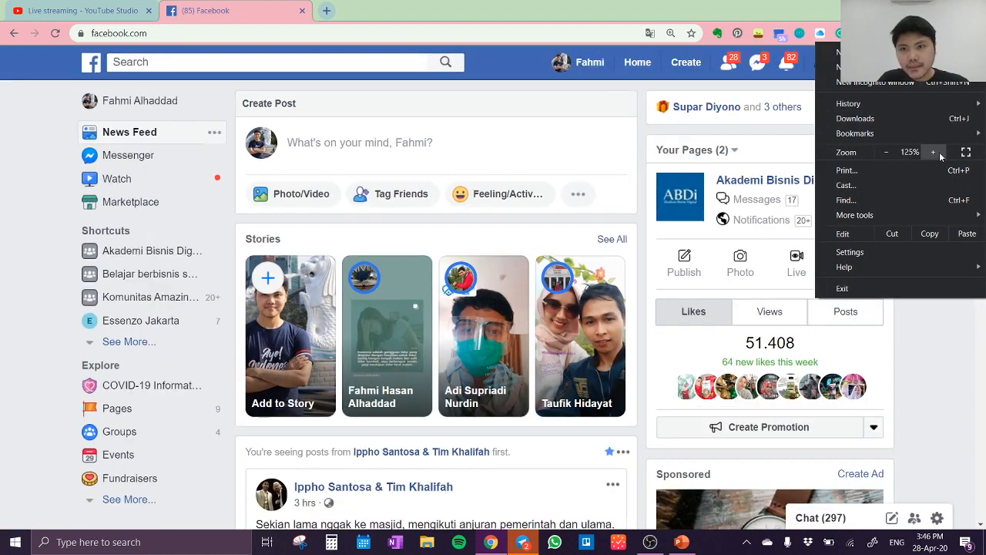
click(935, 445)
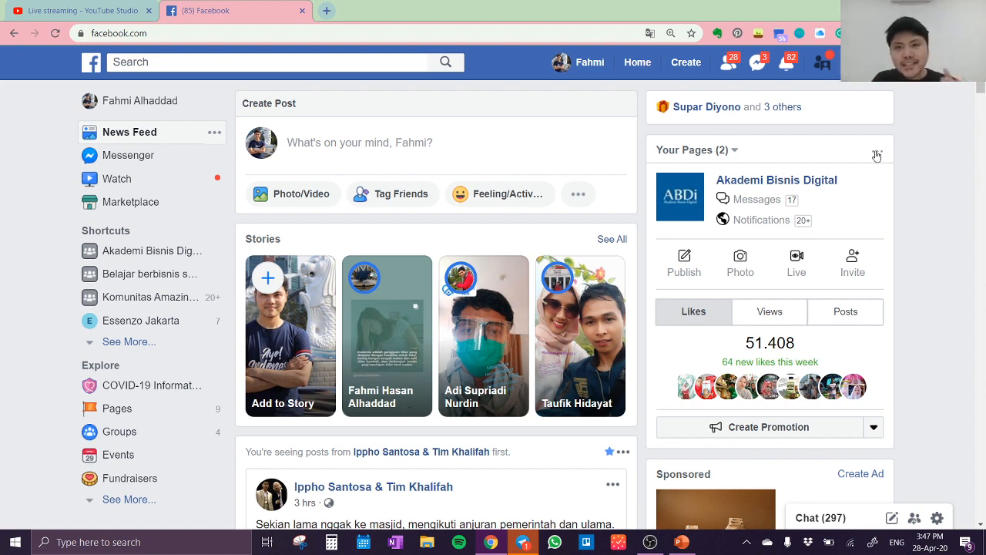
Start creating a new ad from Facebook, review the other creation options, and return to the Ads Manager campaign creation page
click(688, 66)
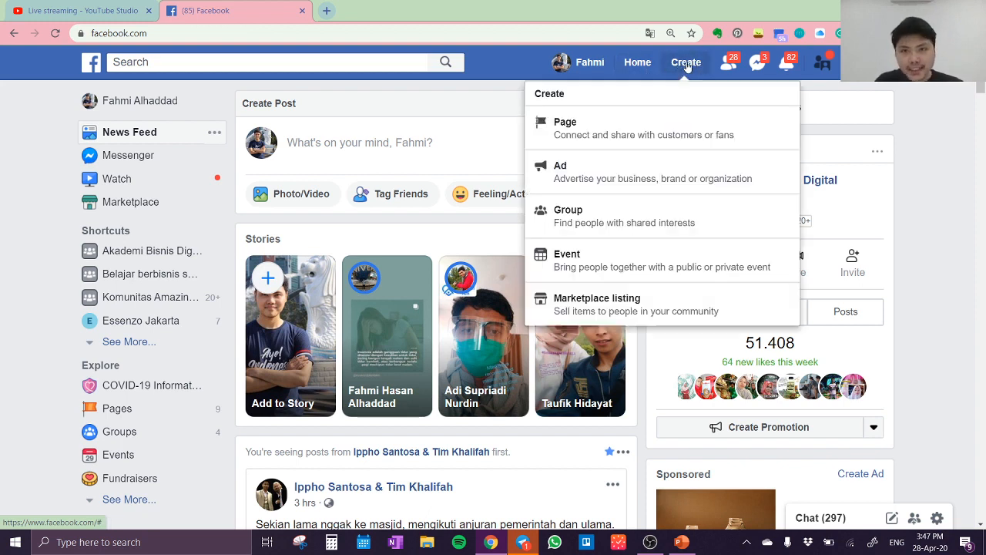
click(687, 176)
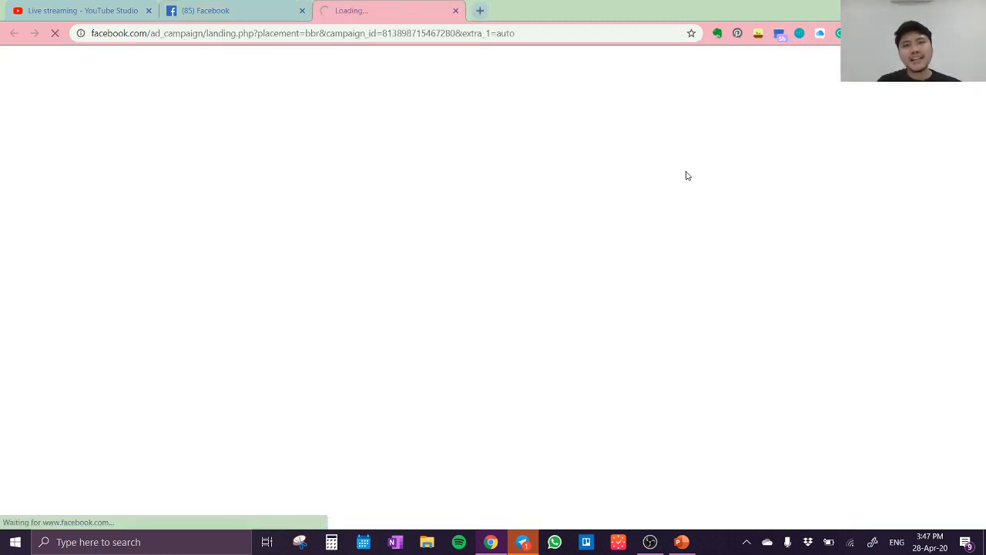
click(208, 12)
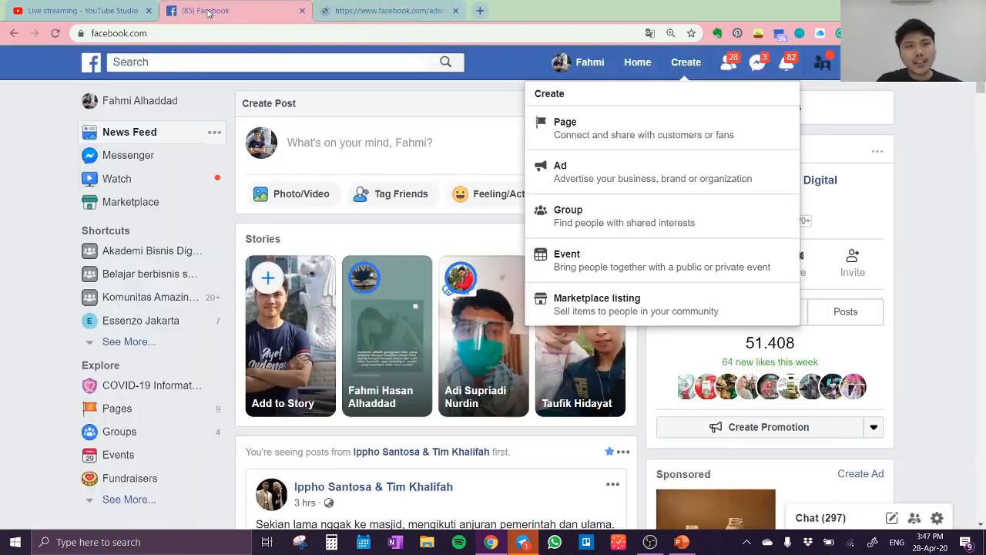
click(688, 63)
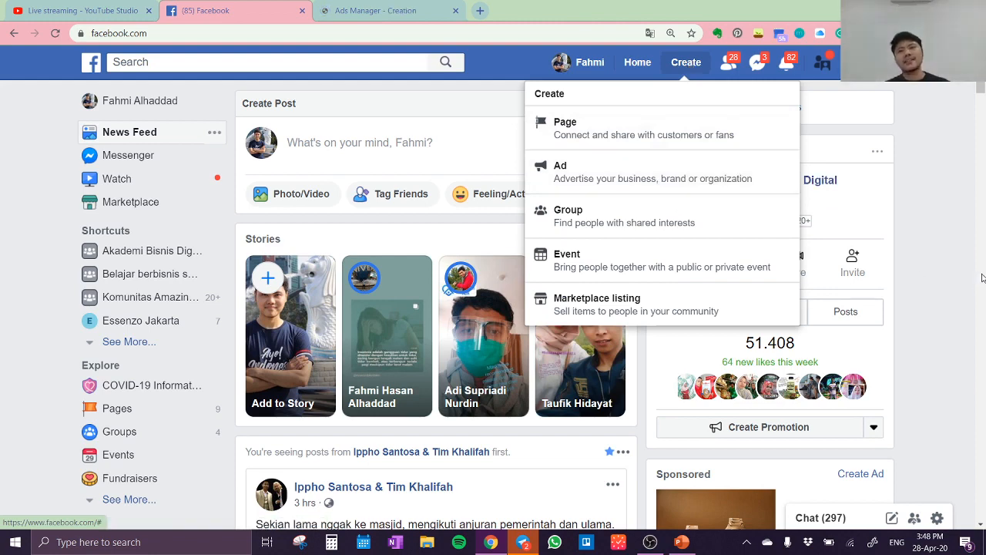
click(331, 14)
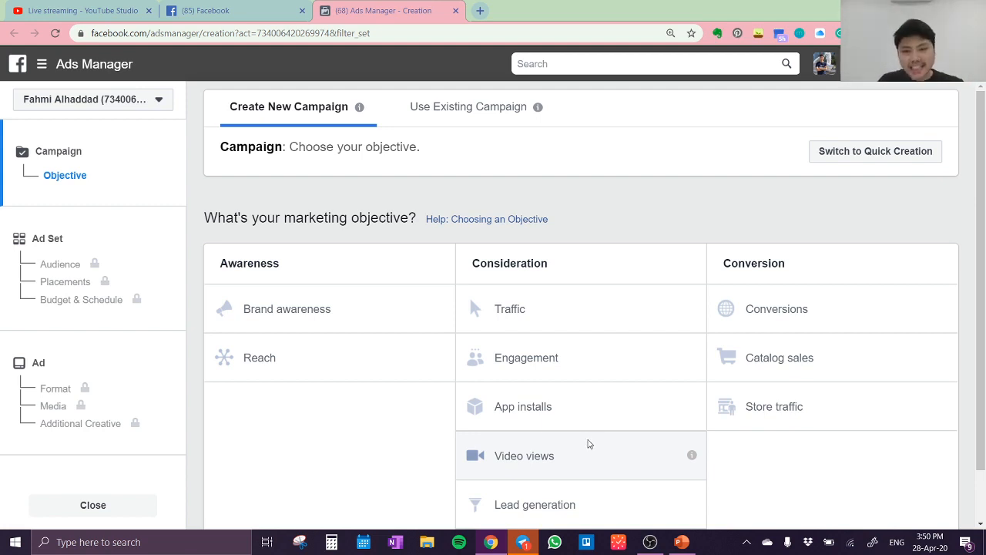
Choose Video views as the marketing objective and go to the campaign name field
click(607, 459)
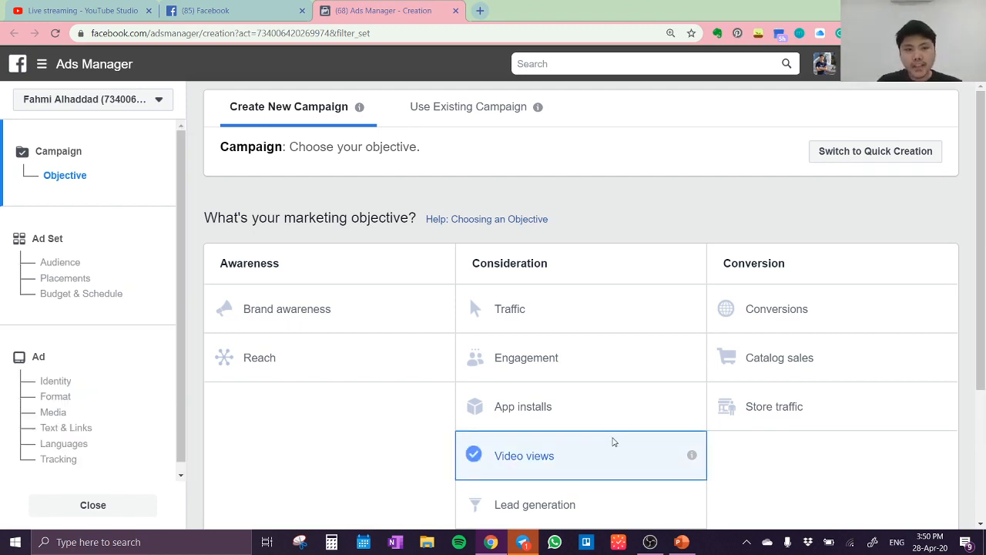
scroll(612, 483, down, 1)
scroll(640, 410, up, 1)
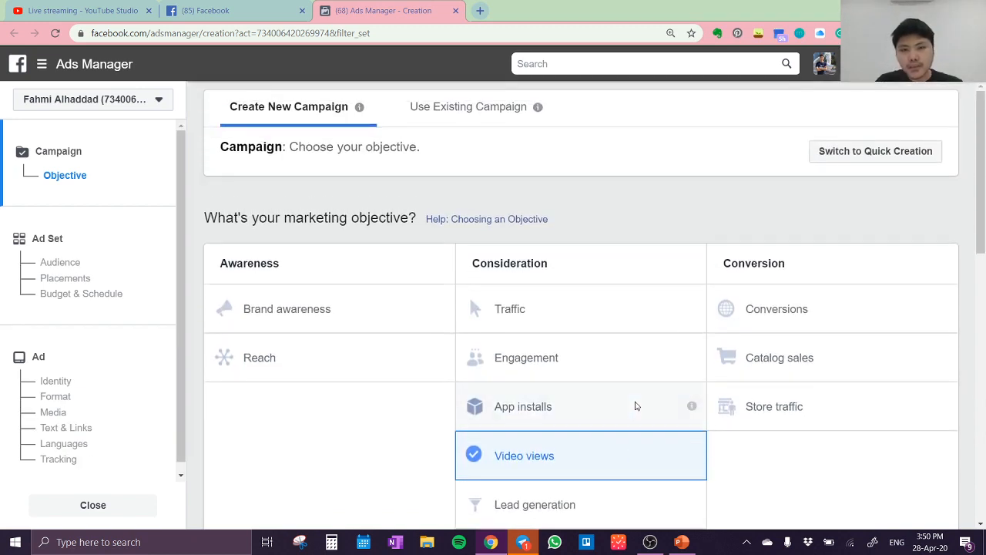
drag(978, 256, 985, 465)
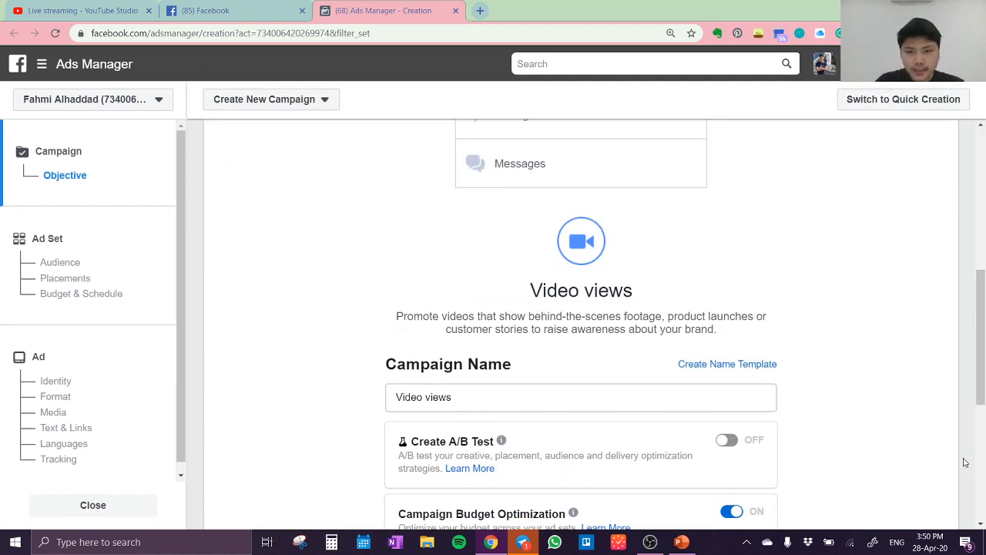
scroll(802, 416, down, 2)
click(497, 291)
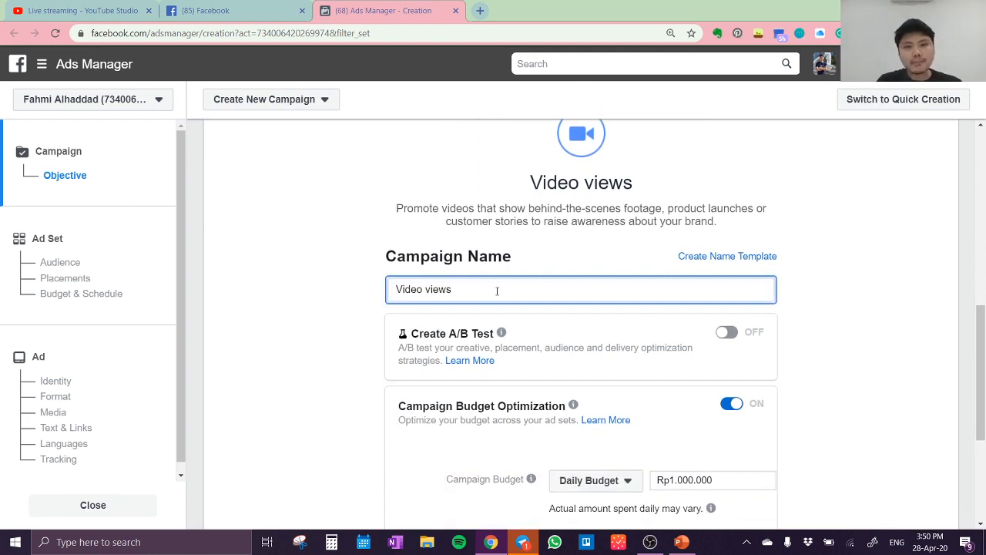
click(480, 11)
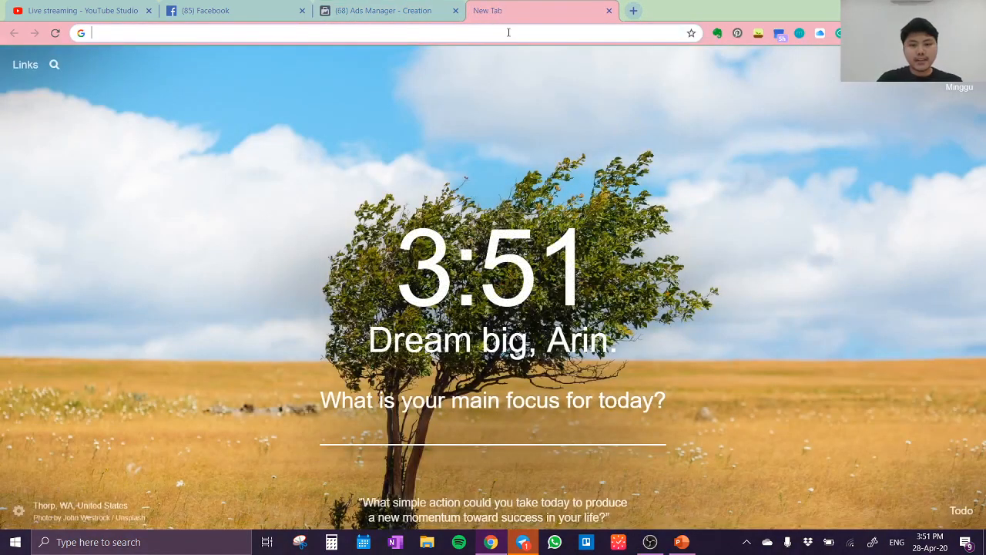
text(login)
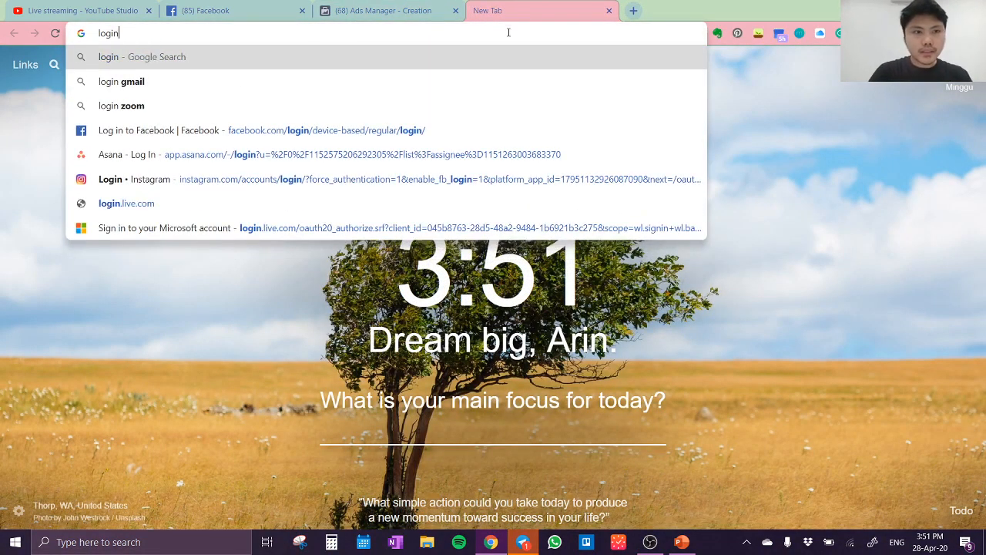
key(BackSpace)
key(BackSpace)
key(BackSpace)
key(BackSpace)
key(BackSpace)
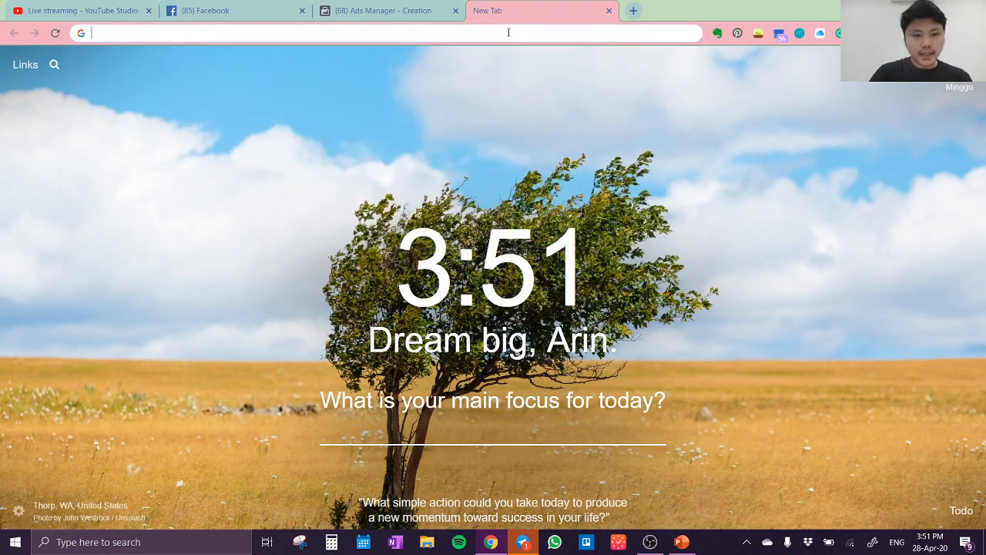
text(www.akademibisnis)
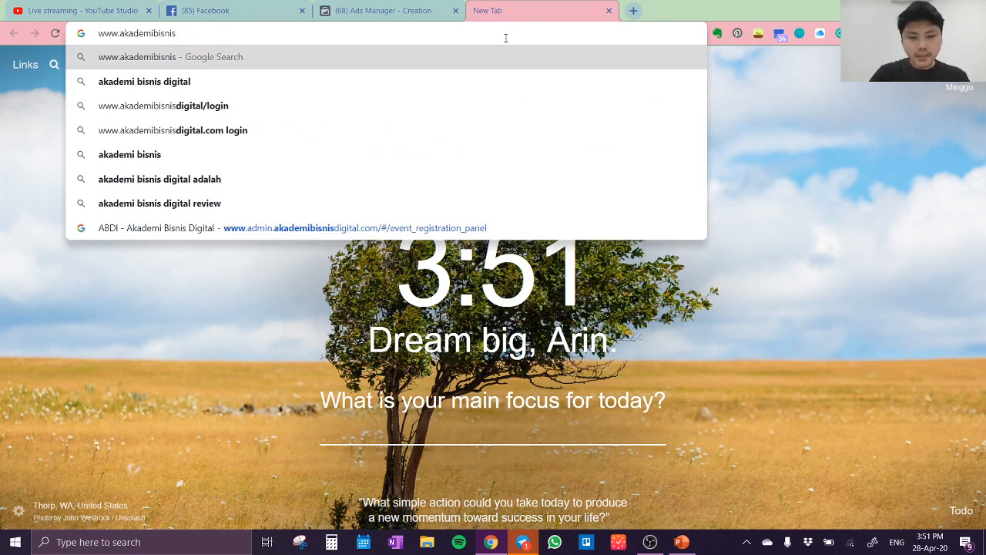
text(digital.)
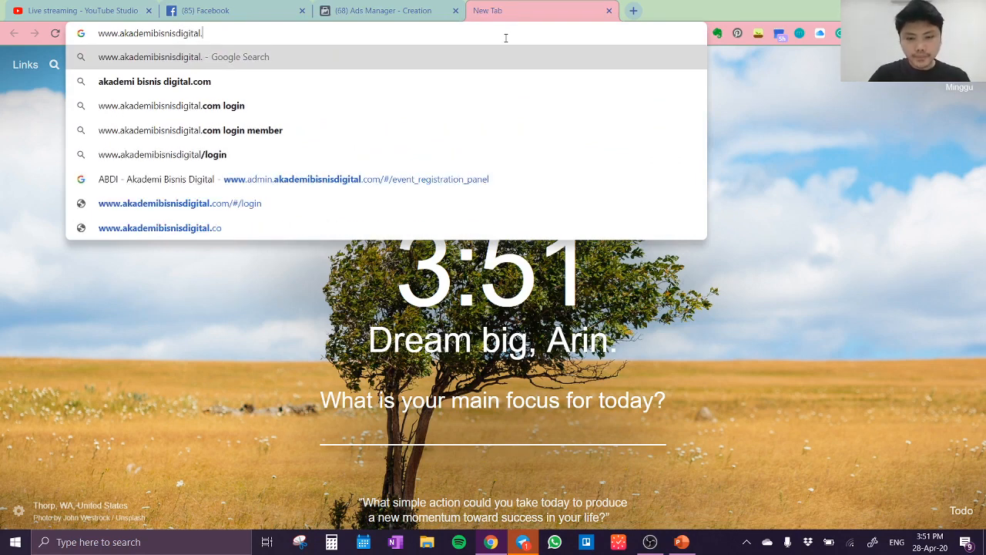
text(com?)
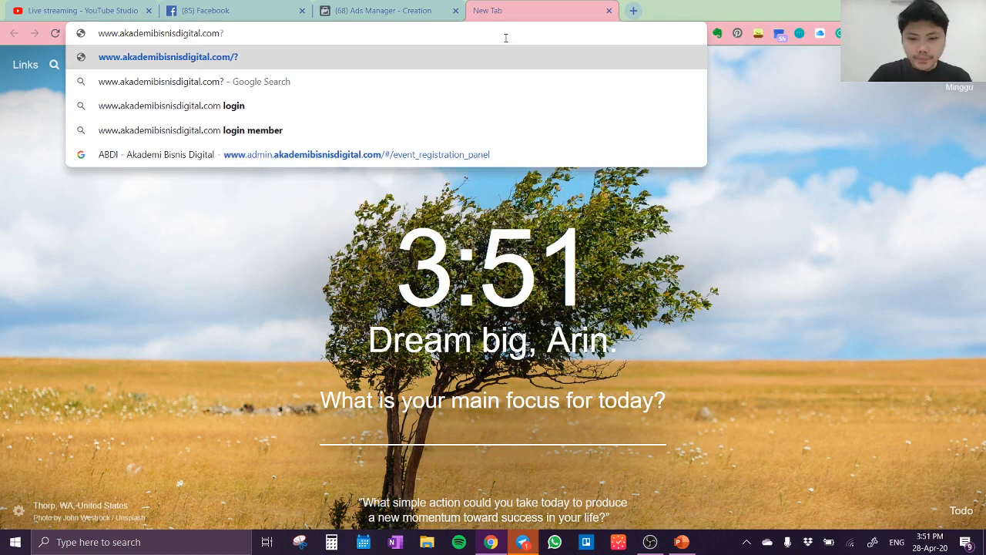
key(BackSpace)
text(/)
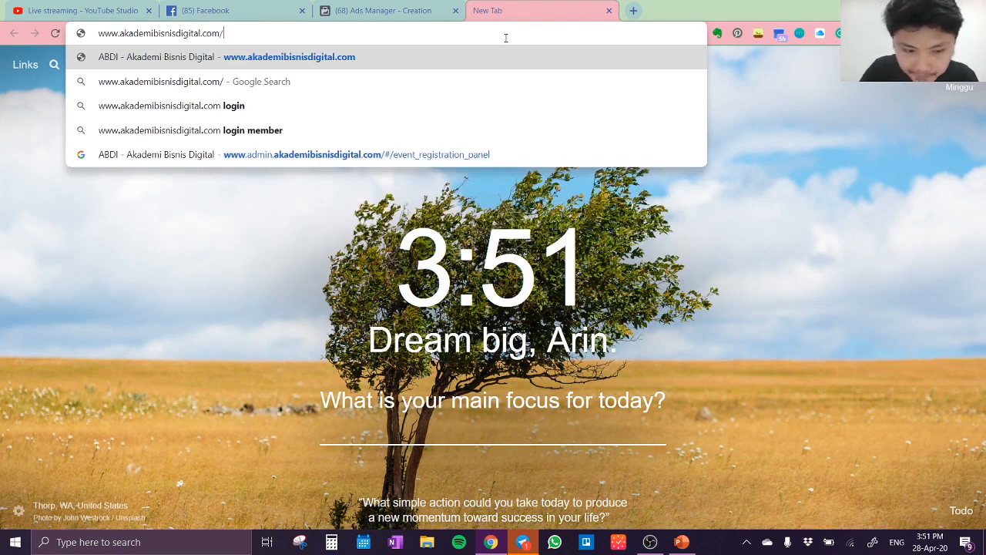
text(#/login)
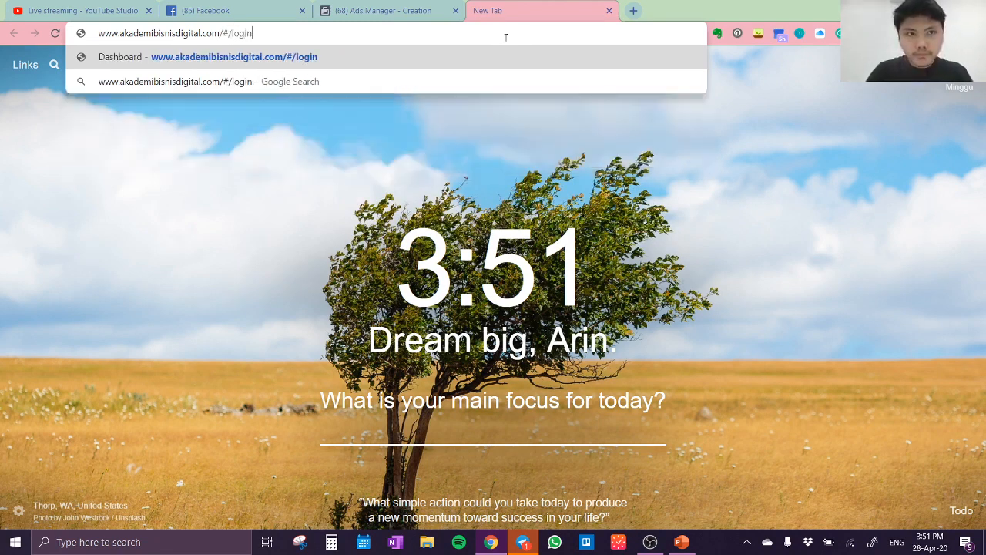
key(Return)
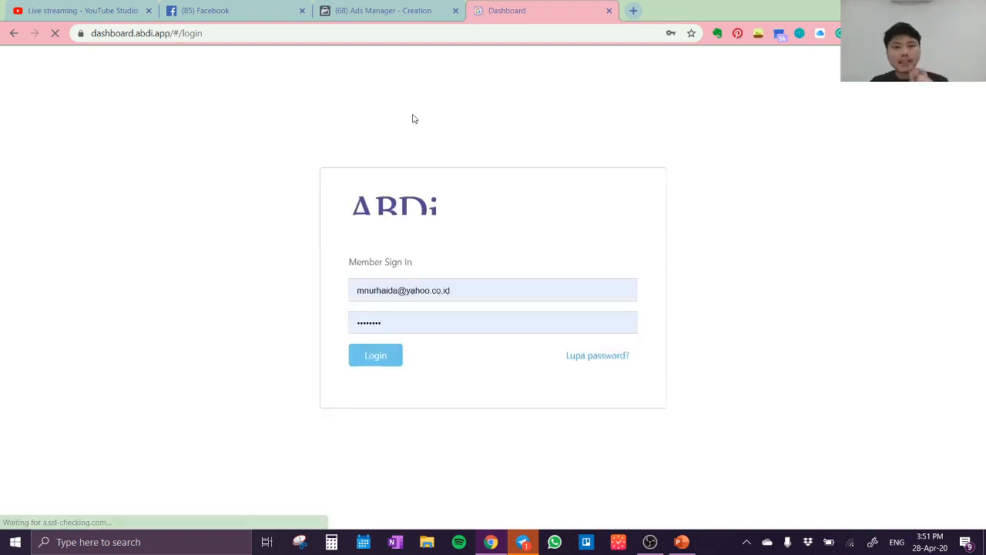
Replace the prefilled e-mail on the member sign-in form with the member's own e-mail address
click(478, 293)
key(BackSpace)
key(BackSpace)
key(BackSpace)
key(BackSpace)
key(BackSpace)
key(BackSpace)
key(BackSpace)
key(BackSpace)
key(BackSpace)
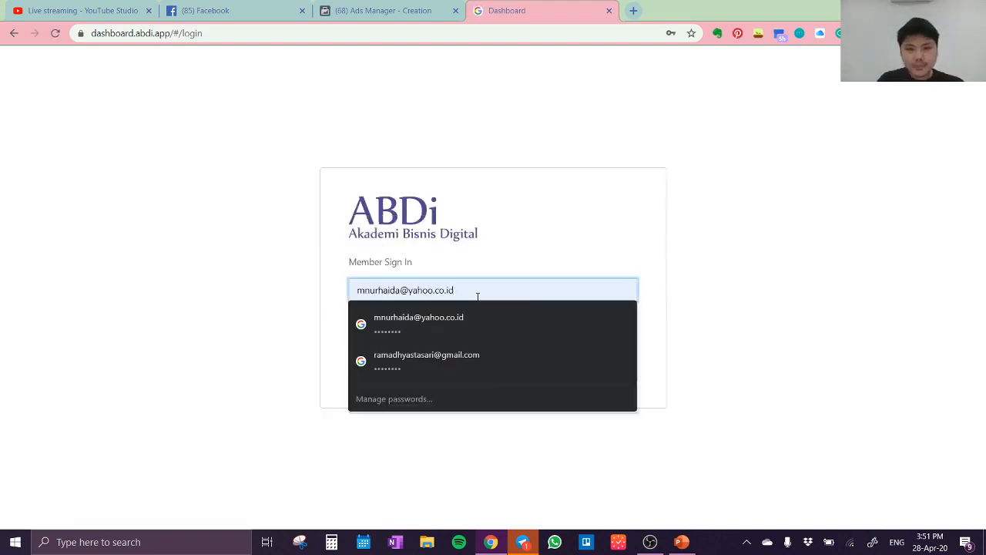
key(BackSpace)
key(BackSpace)
key(BackSpace)
key(BackSpace)
key(BackSpace)
key(BackSpace)
key(BackSpace)
key(BackSpace)
key(BackSpace)
key(BackSpace)
key(BackSpace)
key(BackSpace)
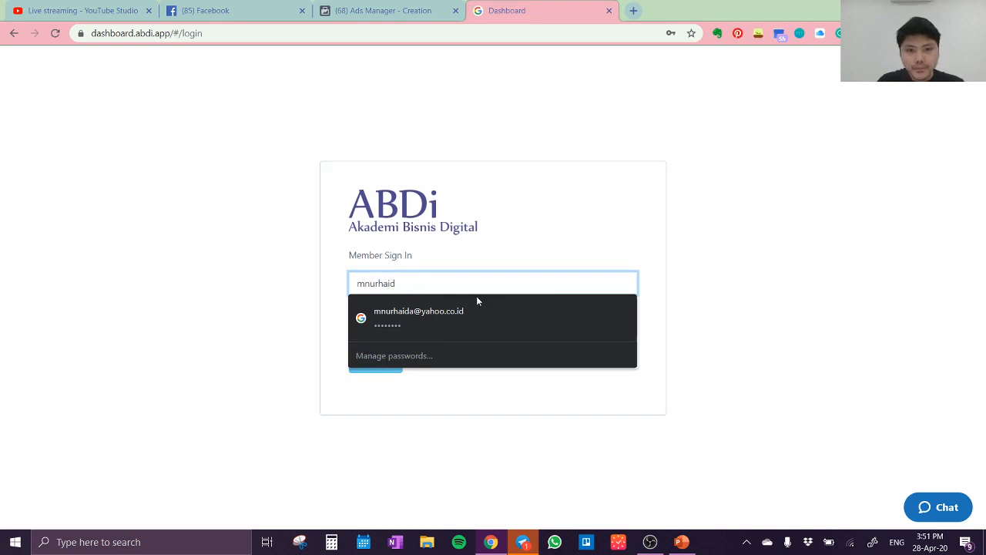
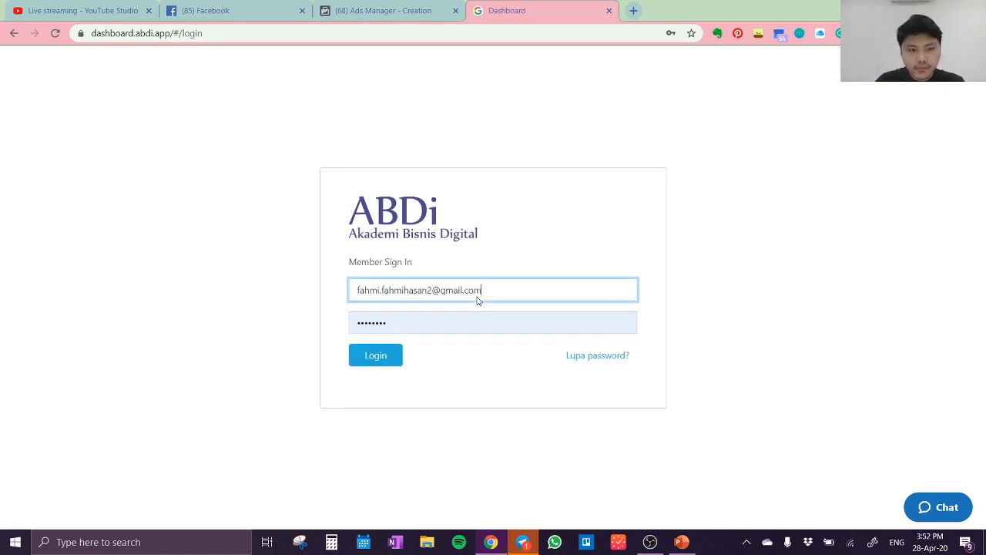
Enter the account password, log in to the member dashboard, and decline saving the password in the browser
key(Tab)
text(•••••••)
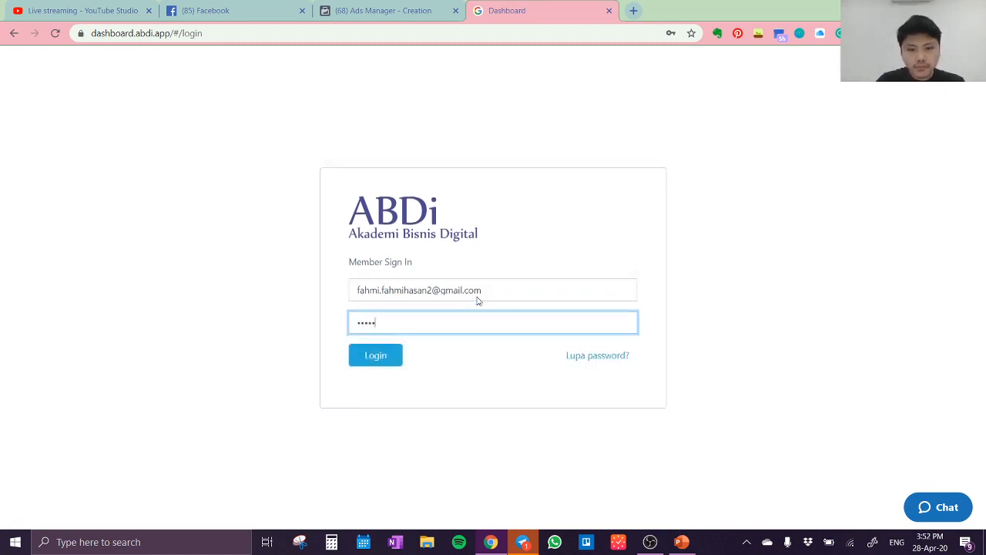
text(••)
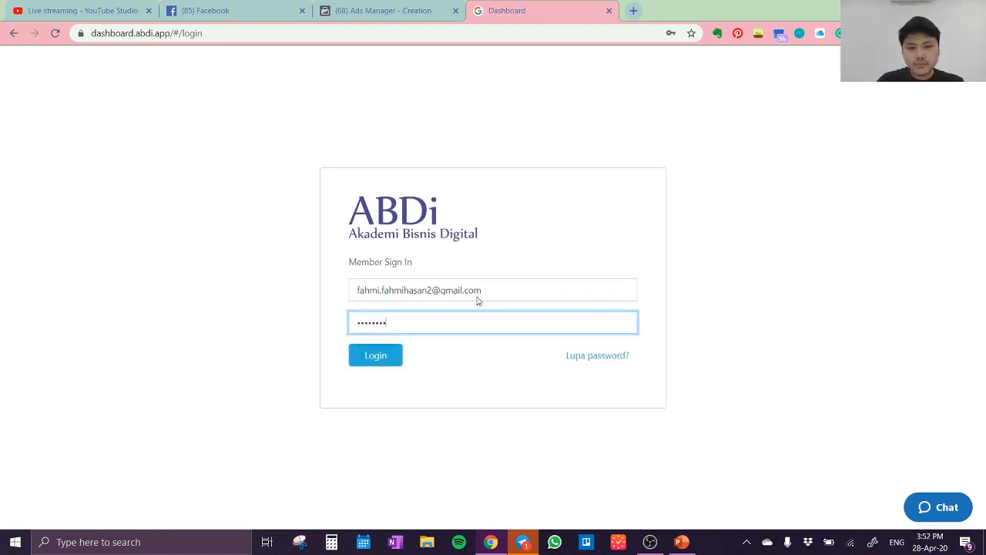
text(•)
key(Return)
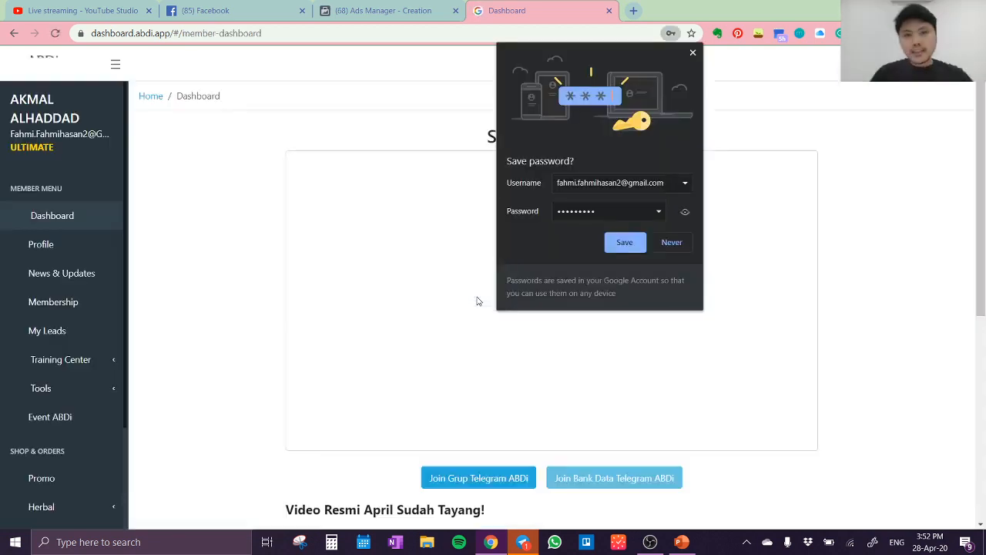
click(671, 242)
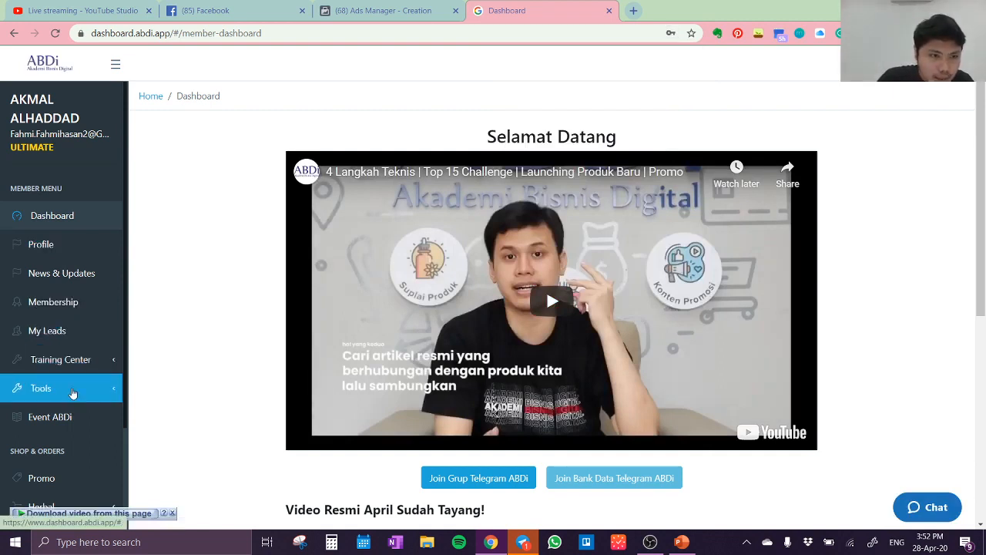
Open the Video Abdi collection among the member tools and browse its ad videos
click(81, 390)
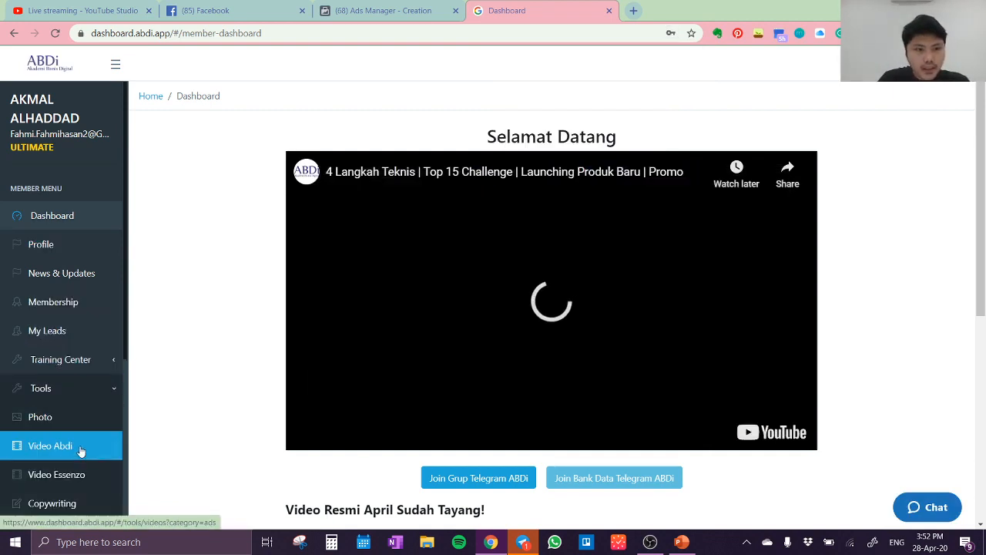
click(80, 453)
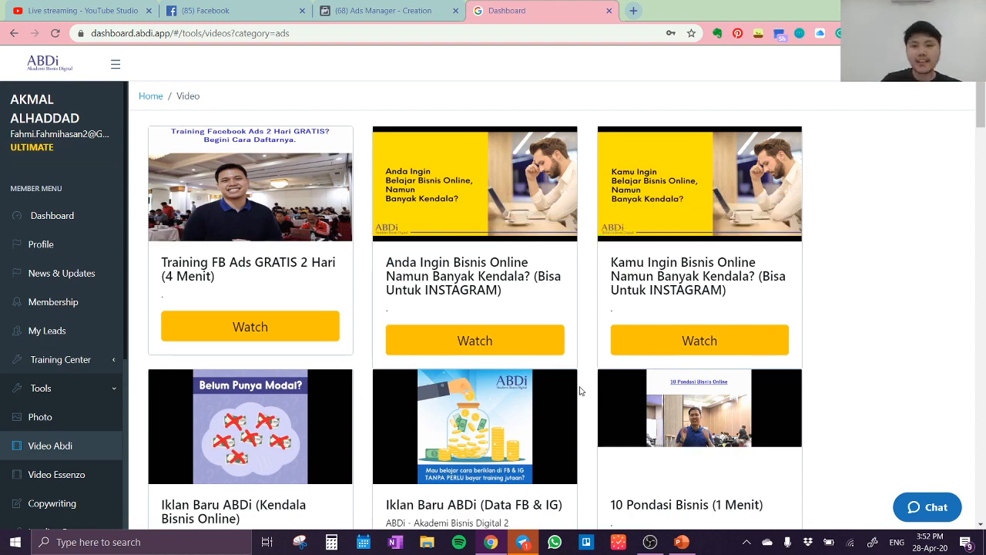
scroll(945, 377, down, 5)
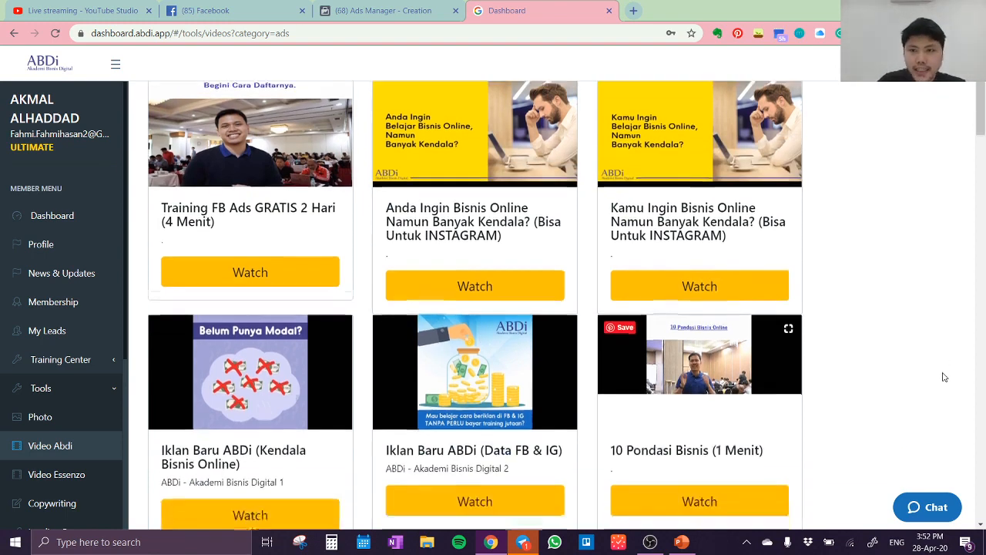
Look through the rest of the Video Abdi ad videos for one to use in the campaign
scroll(945, 376, down, 8)
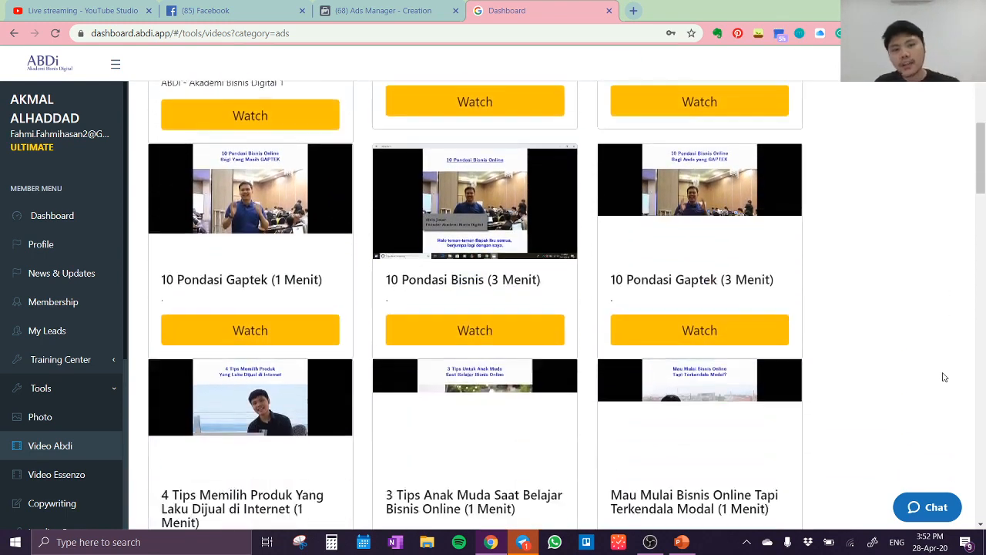
scroll(945, 377, down, 1)
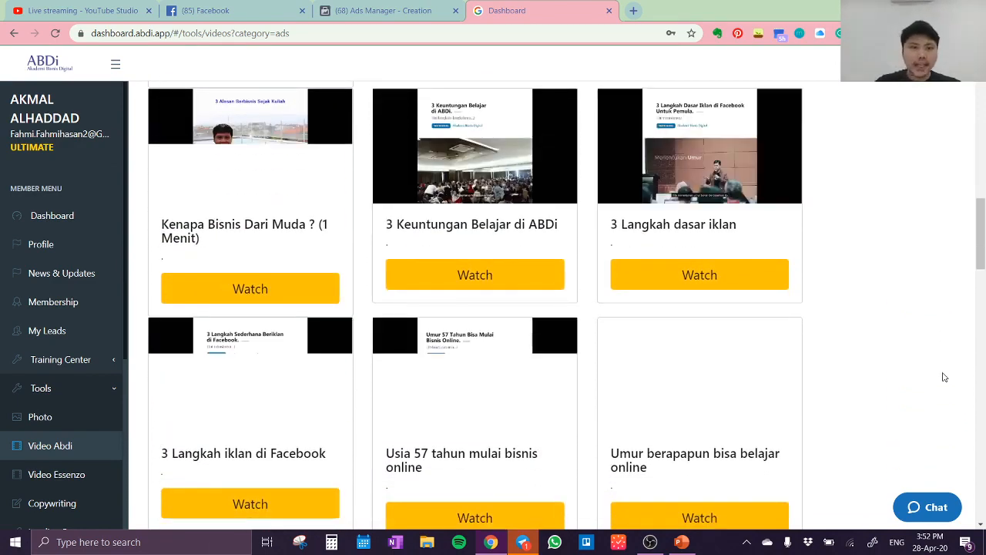
scroll(855, 291, down, 2)
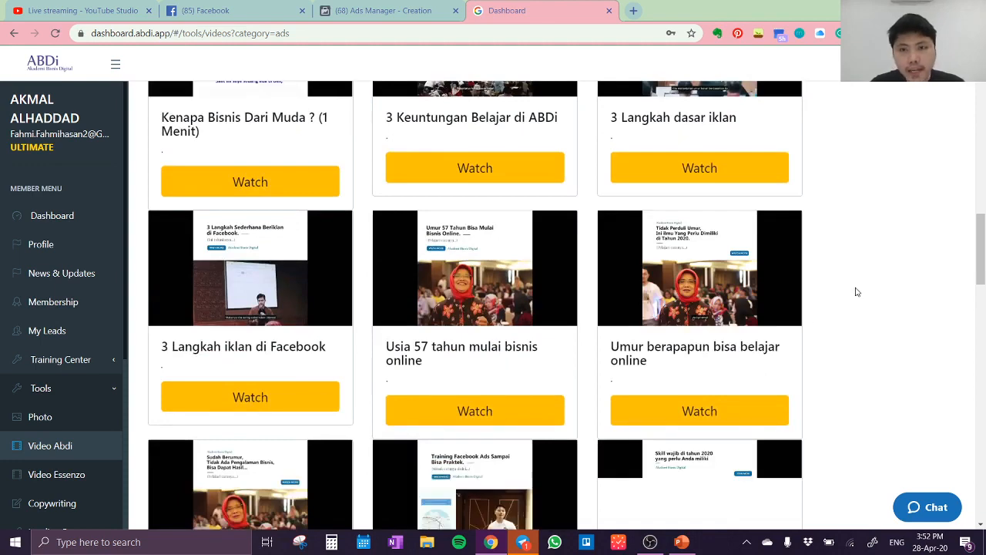
scroll(809, 343, down, 3)
scroll(808, 344, down, 1)
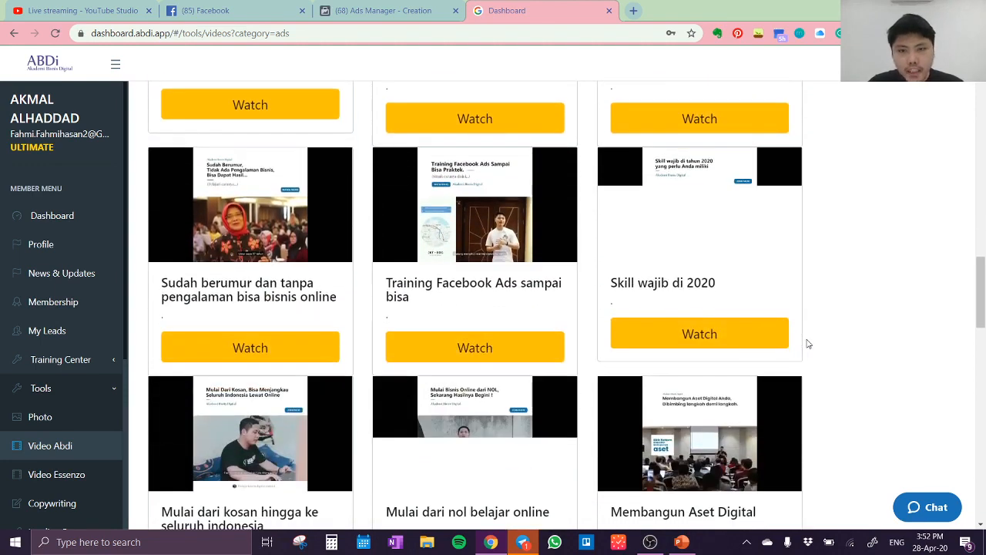
scroll(808, 344, down, 2)
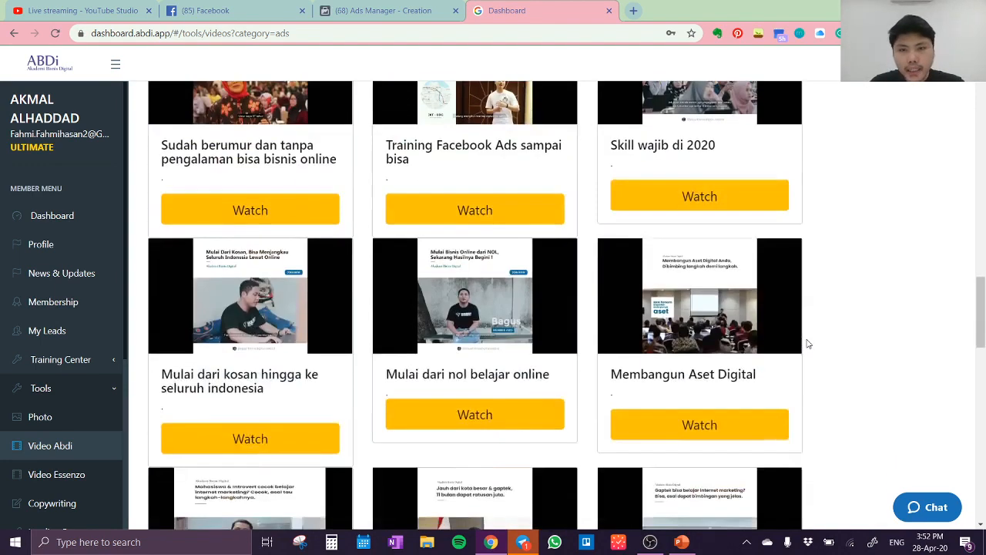
scroll(809, 344, down, 1)
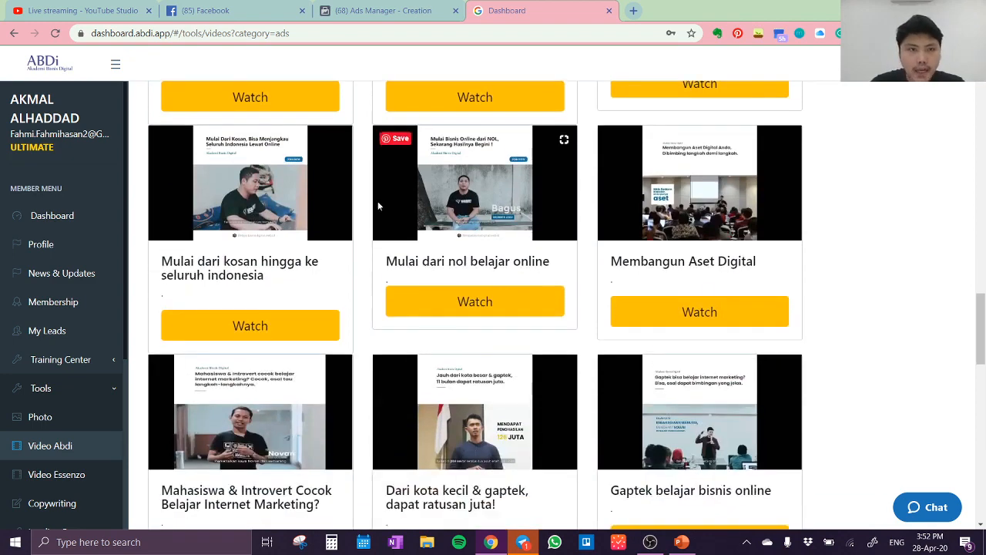
scroll(492, 306, down, 1)
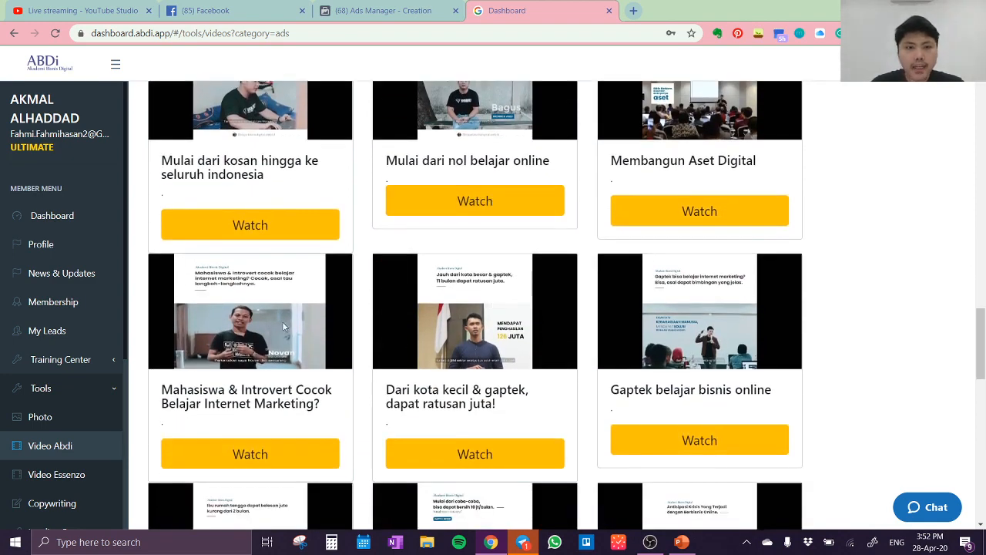
scroll(216, 397, down, 1)
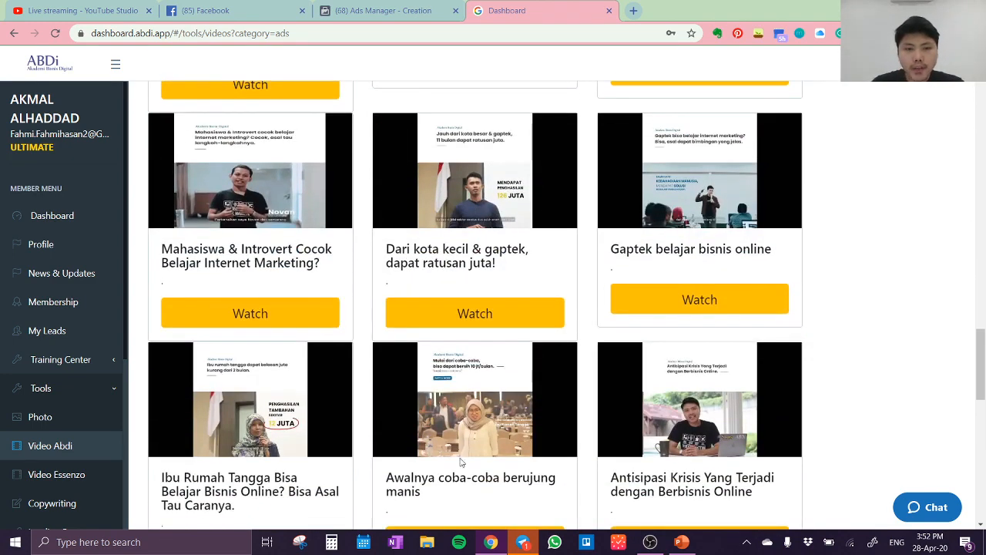
scroll(481, 434, down, 3)
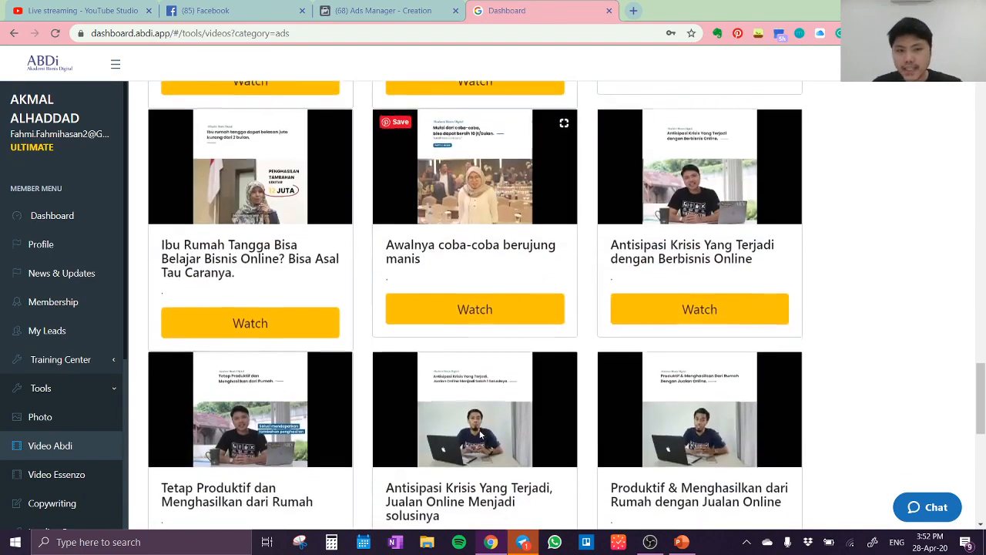
scroll(480, 433, down, 3)
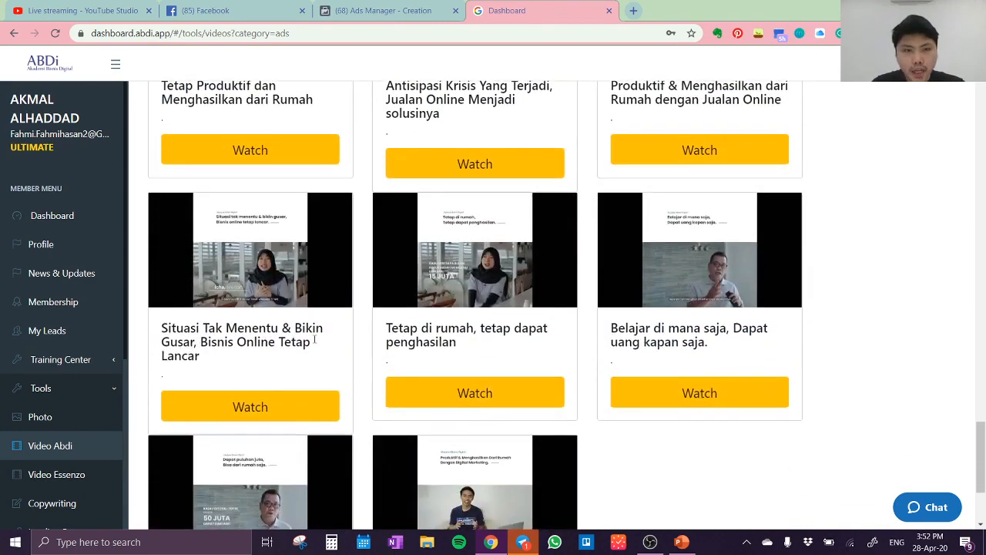
scroll(634, 402, up, 1)
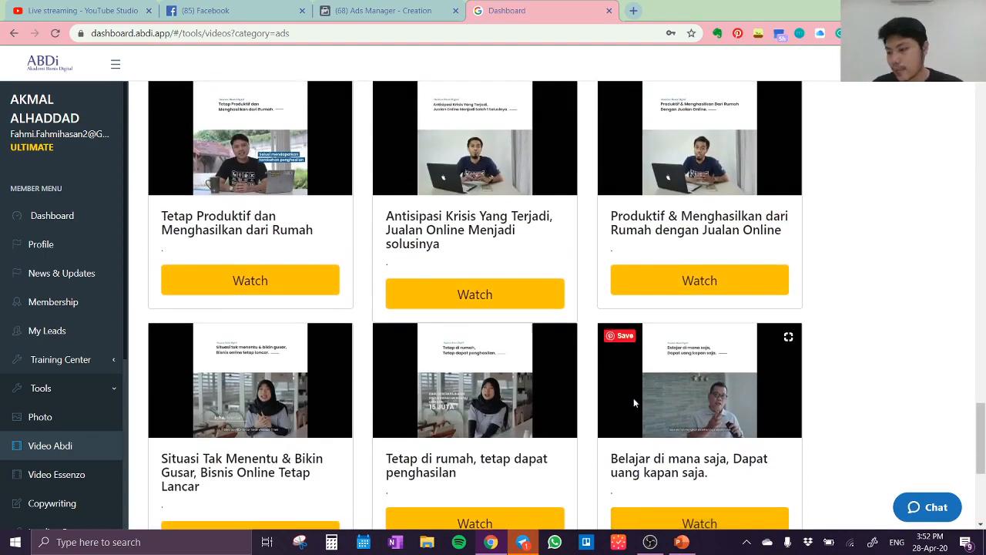
scroll(634, 402, up, 2)
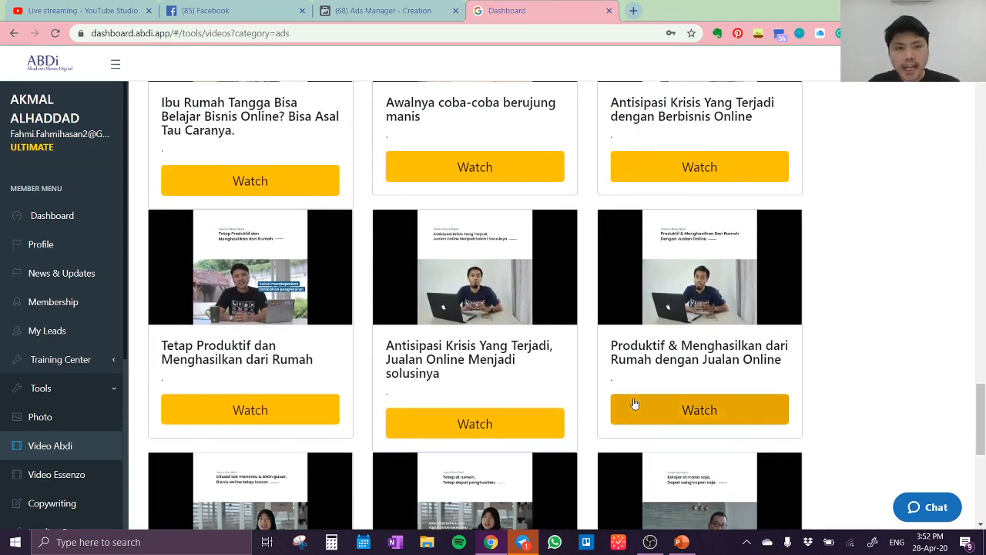
scroll(634, 403, up, 2)
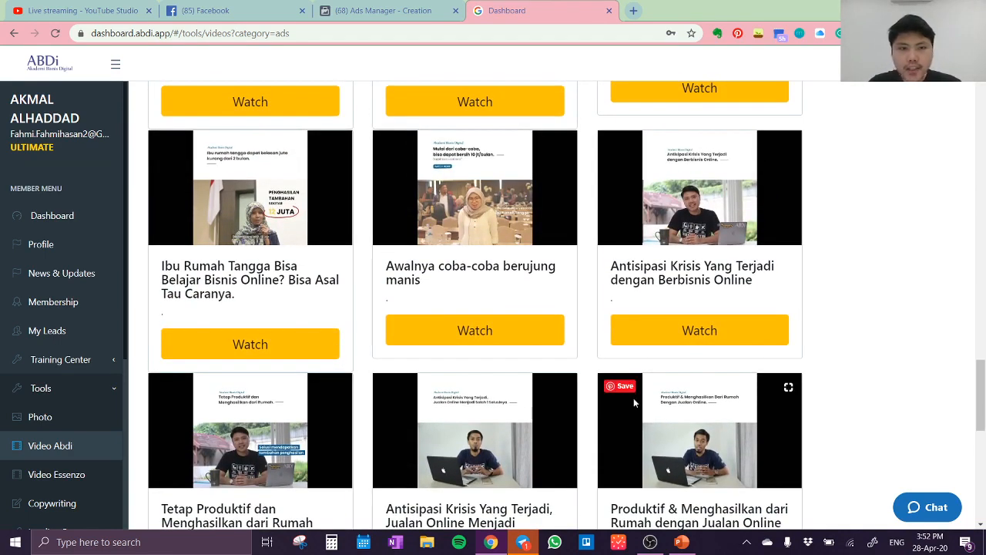
Open the video "Antisipasi Krisis Yang Terjadi dengan Berbisnis Online", start downloading it, and pause its preview
click(696, 342)
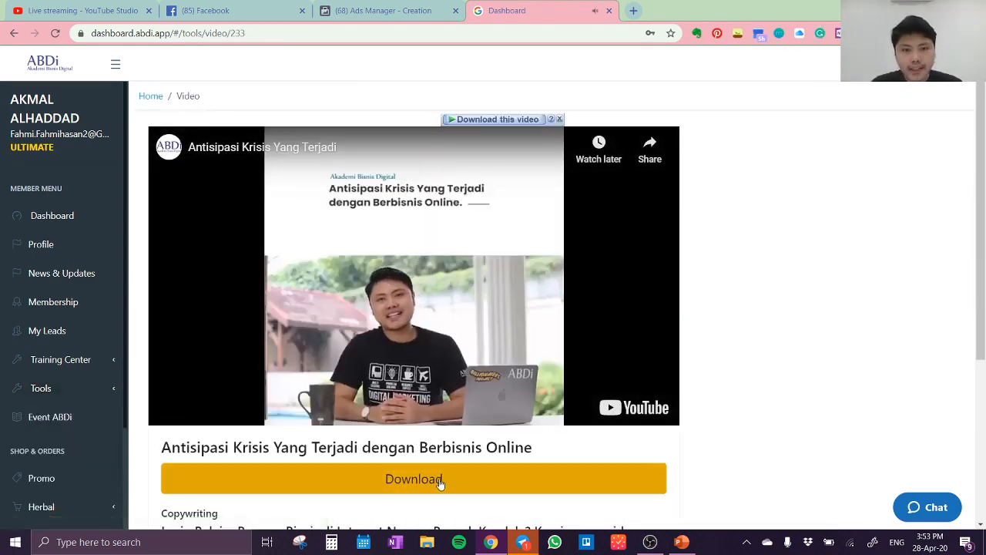
click(439, 479)
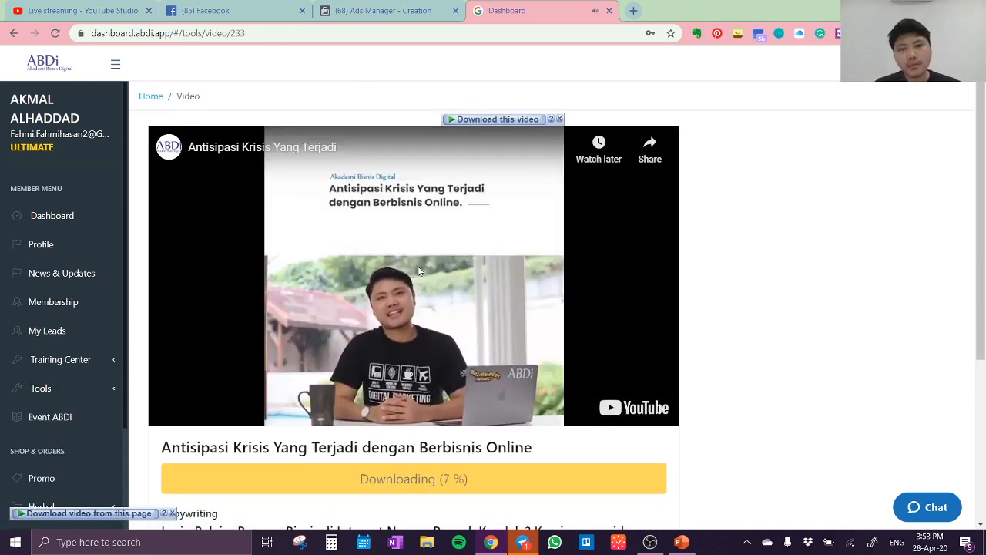
click(380, 260)
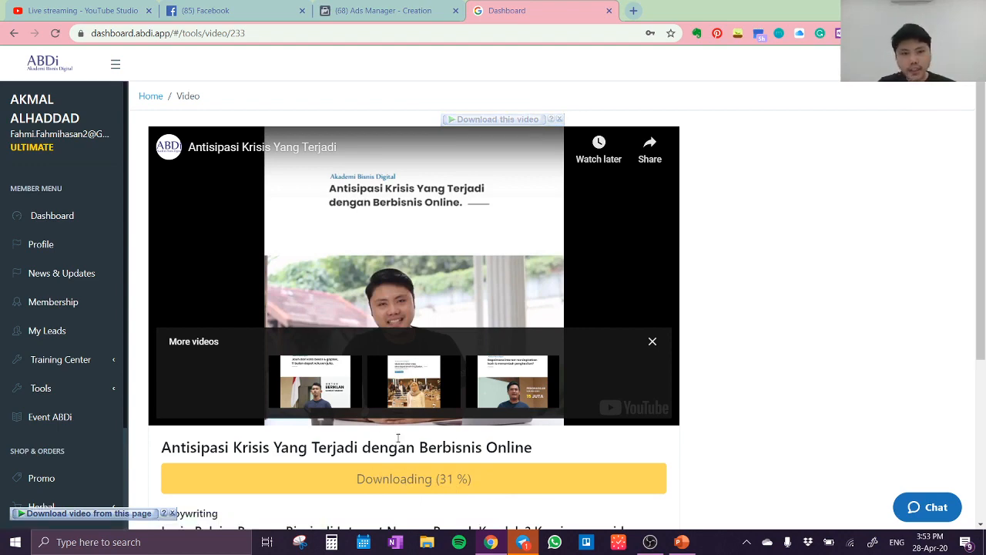
Name the campaign "Video views - Antisipasi Krisis Yang Terjadi dengan Berbisnis Online" using the copied video title, and turn off Campaign Budget Optimization
click(357, 10)
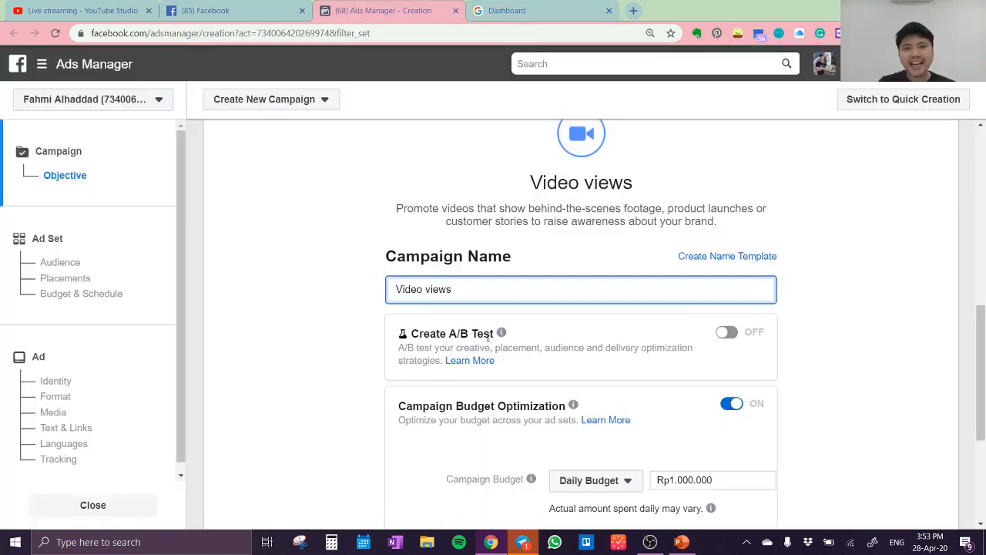
key(ctrl+Tab)
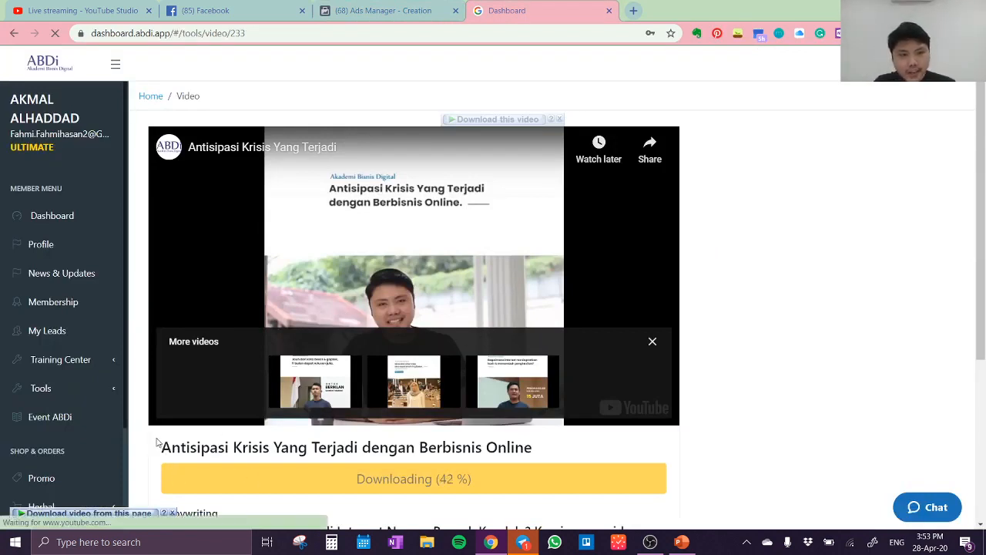
drag(163, 446, 541, 456)
key(ctrl+c)
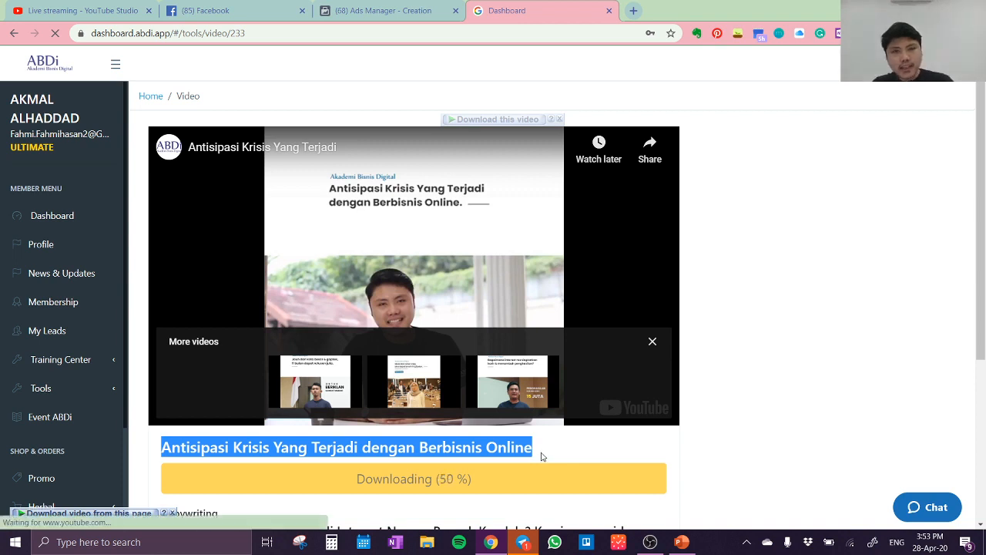
click(348, 10)
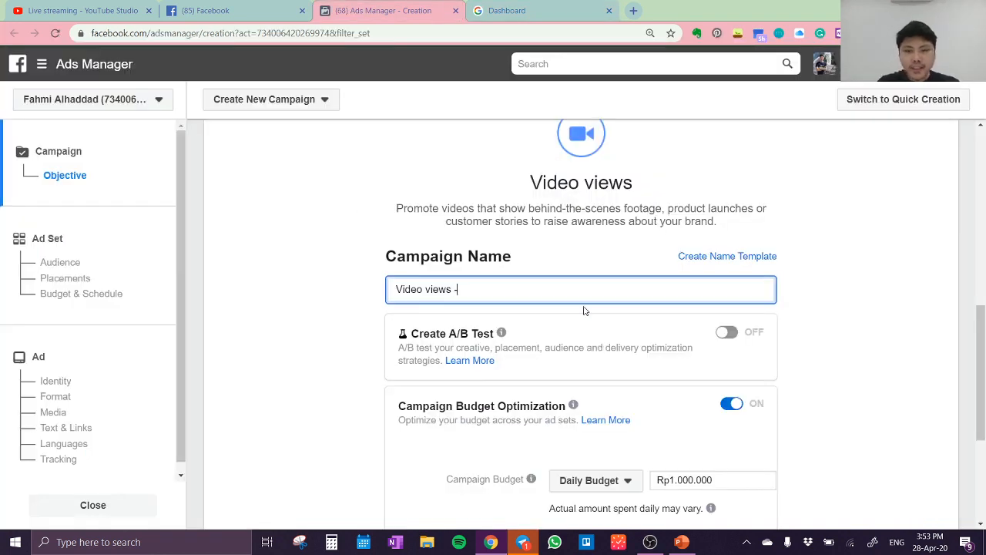
key(ctrl+v)
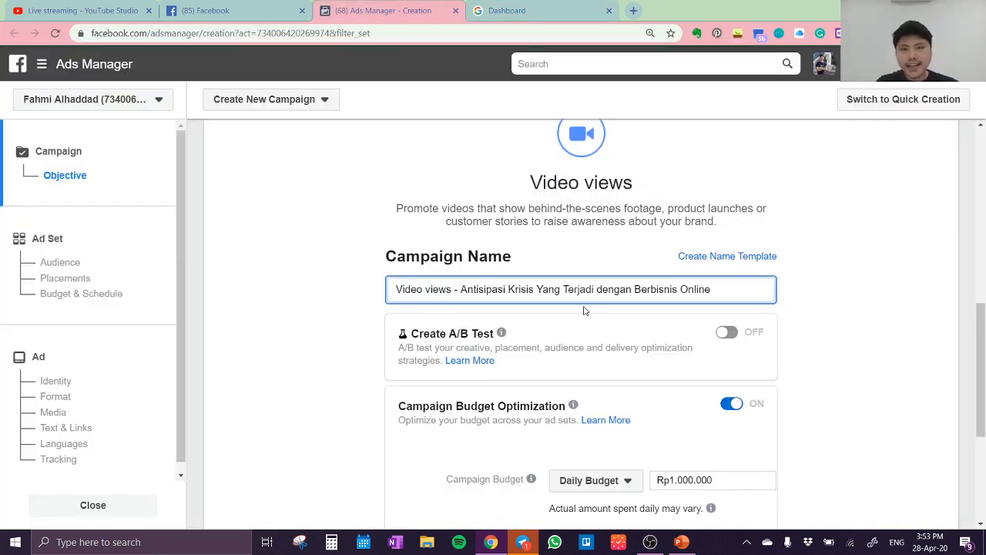
click(732, 405)
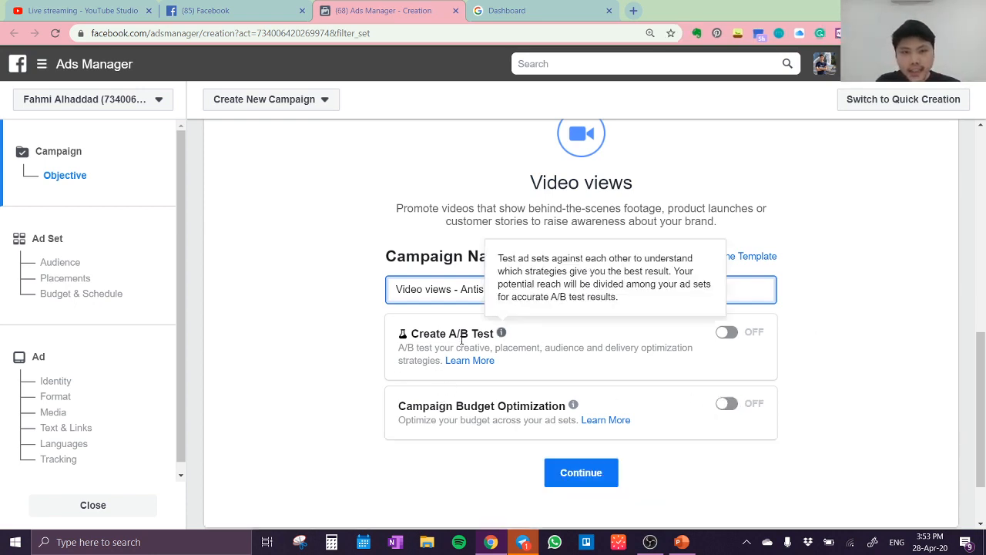
Save the downloaded video as the MP4 file Antisipasi_Krisis_Yang_Terjadi in the Downloads folder and pause the dashboard preview
click(527, 10)
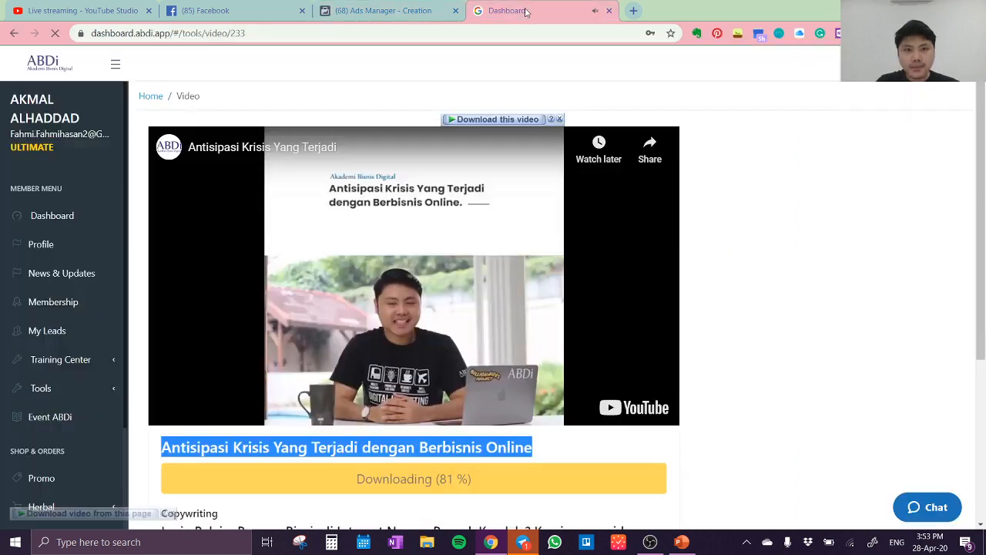
click(411, 302)
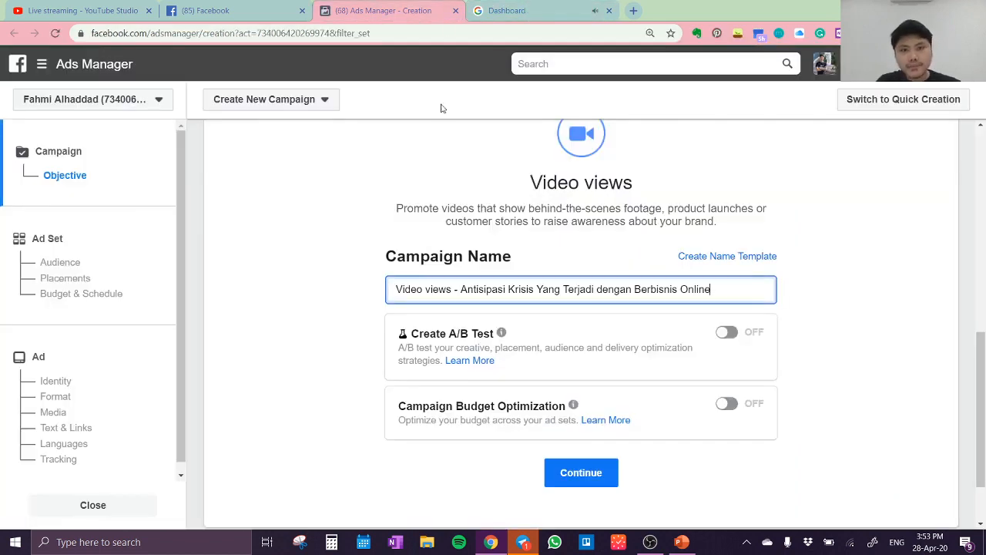
click(412, 16)
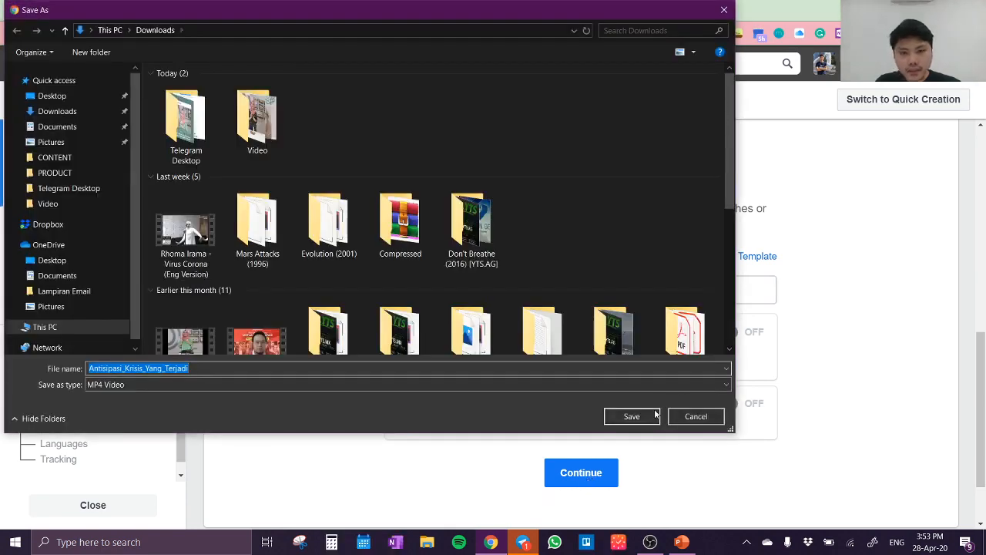
click(655, 415)
click(494, 11)
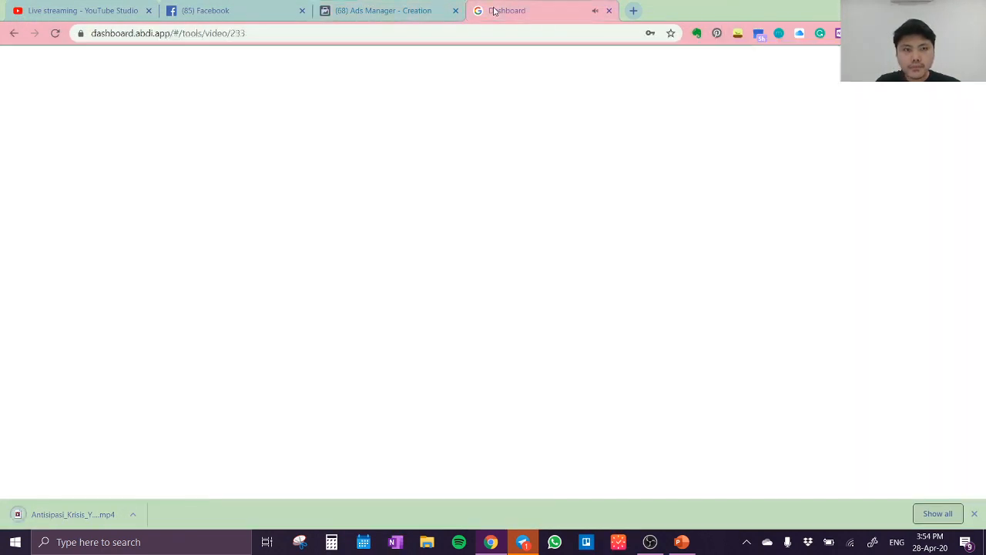
click(395, 319)
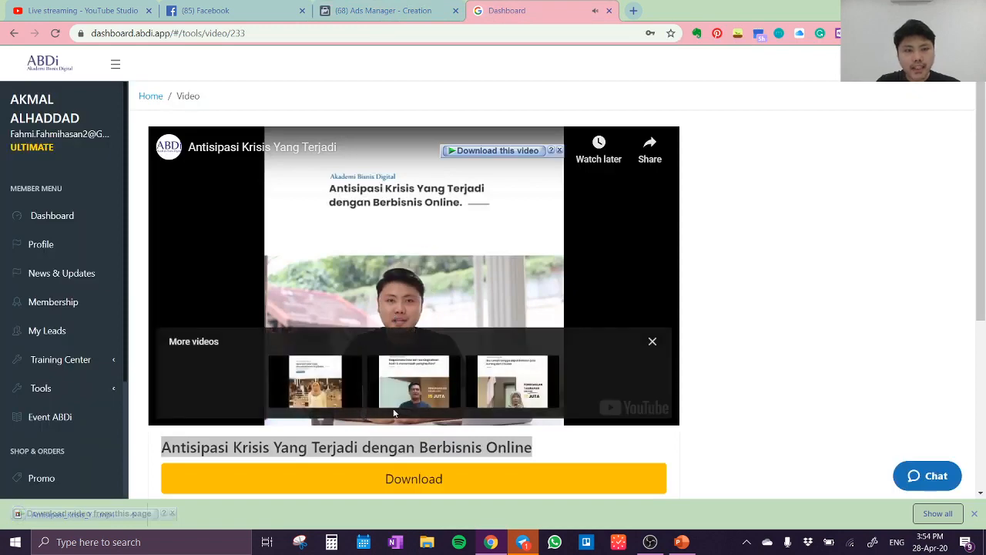
Return to the Ads Manager campaign, continue to the ad set settings, and dismiss the ThruPlay optimization notice
click(395, 16)
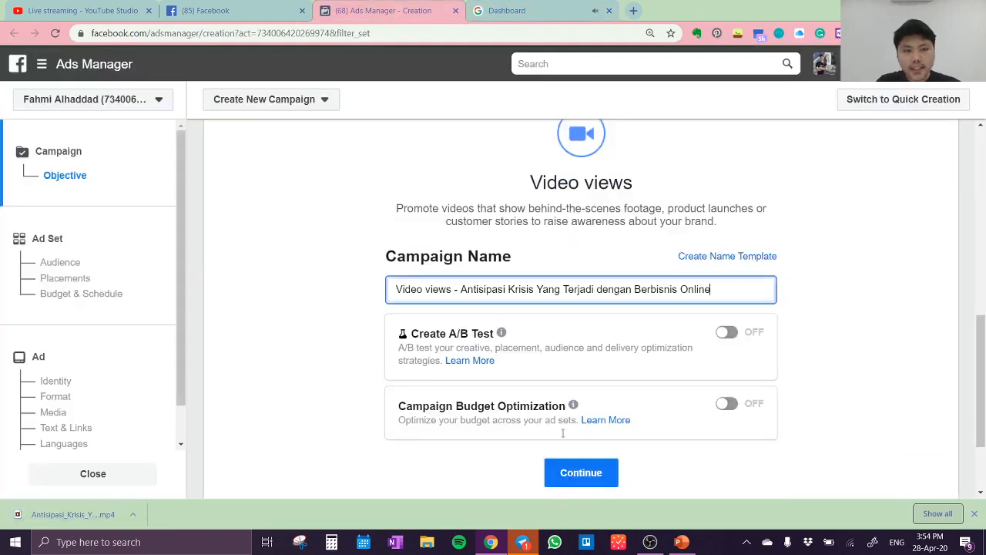
click(582, 474)
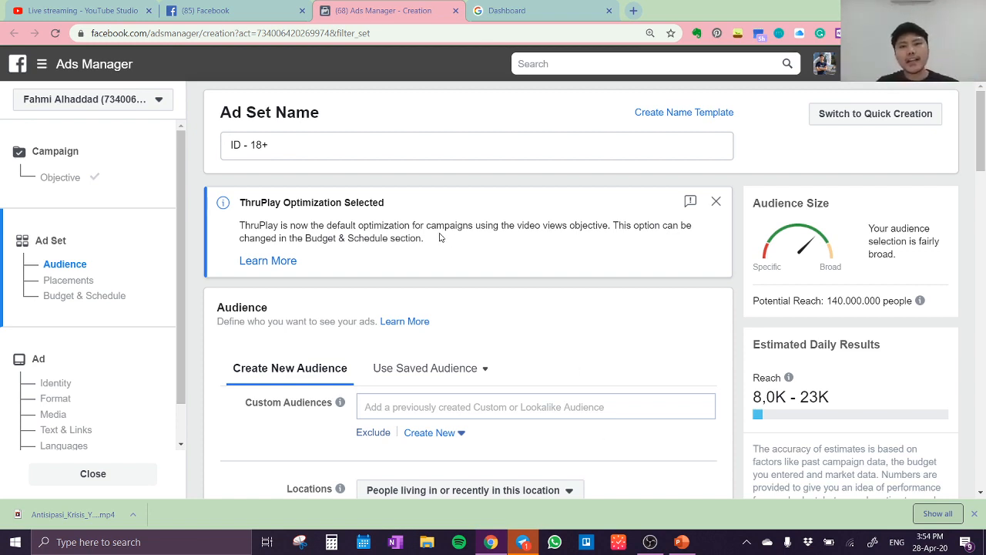
click(716, 202)
Review the ad set's name and its audience settings for location, age, gender, languages and detailed targeting
scroll(344, 157, down, 2)
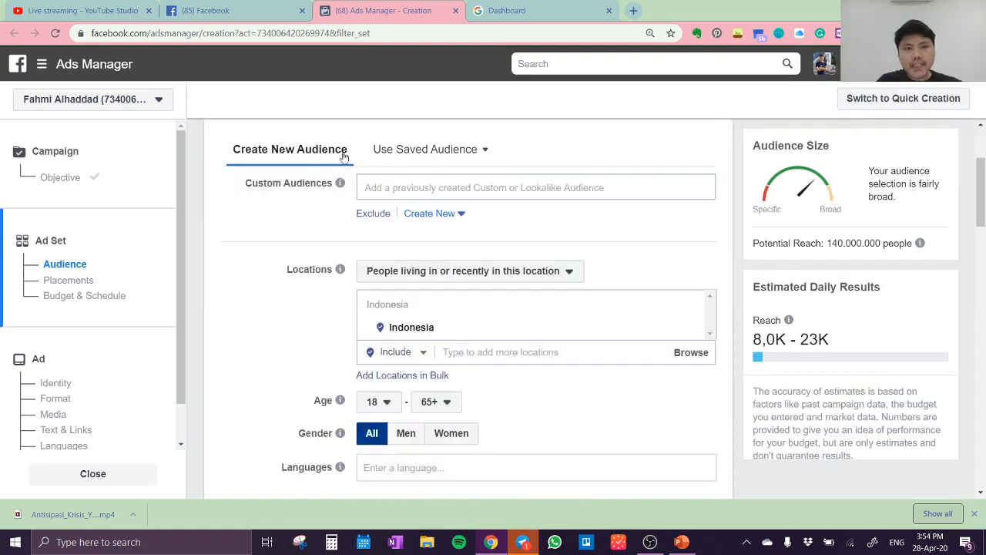
scroll(345, 156, down, 3)
scroll(344, 157, up, 5)
click(321, 143)
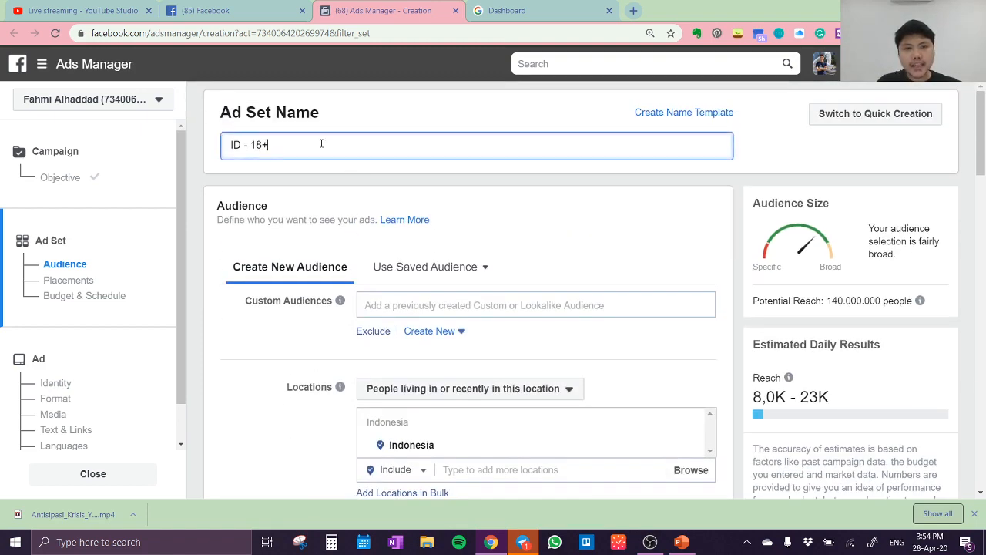
scroll(389, 378, down, 1)
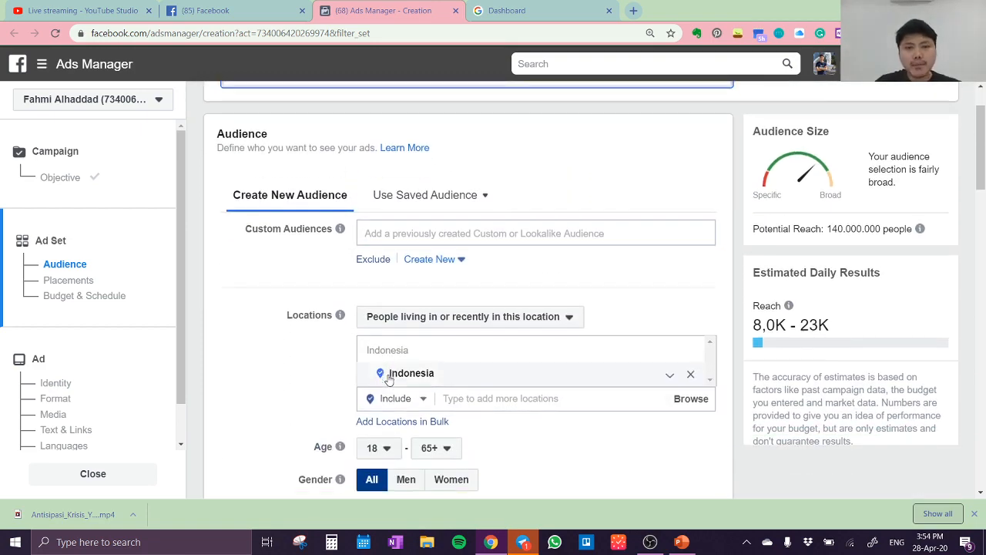
scroll(389, 378, down, 2)
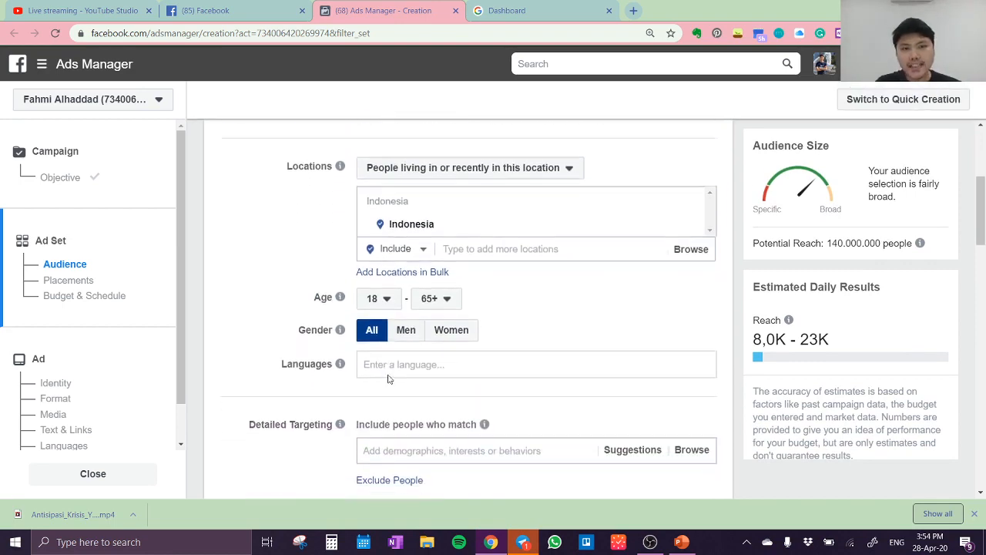
scroll(390, 379, up, 3)
scroll(389, 378, down, 1)
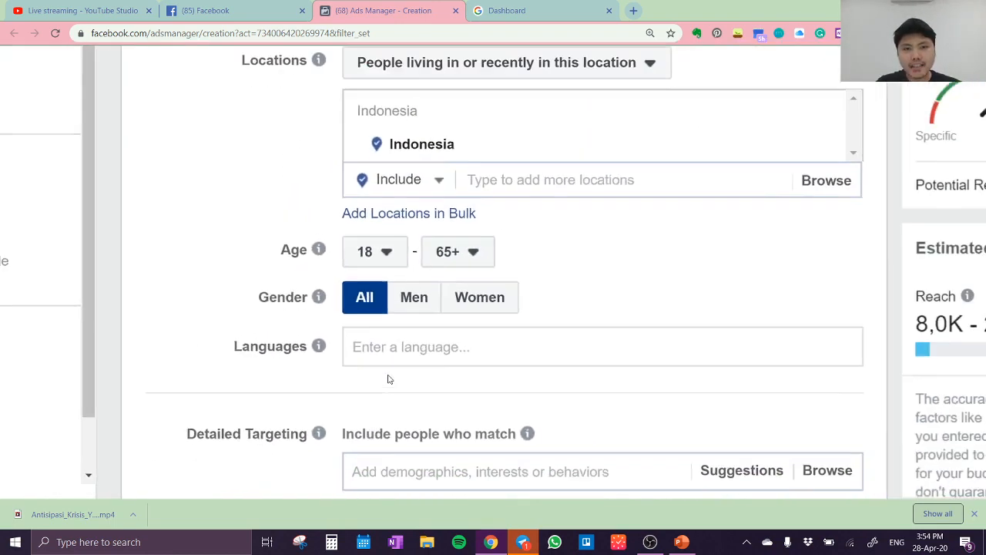
scroll(389, 380, down, 1)
scroll(389, 379, up, 1)
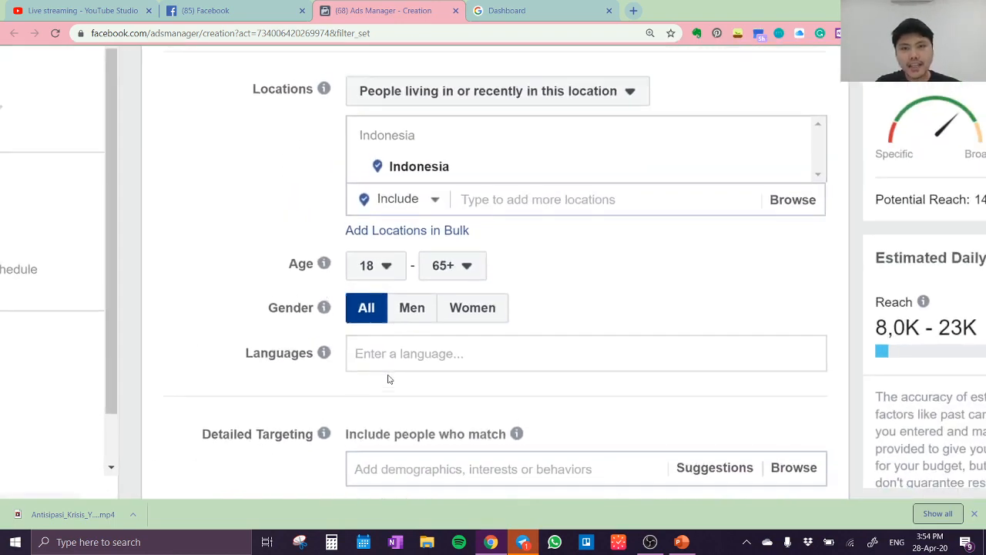
Replace the Indonesia audience location with the cities Jakarta, Bandung (West Java), Surabaya and Semarang
click(519, 199)
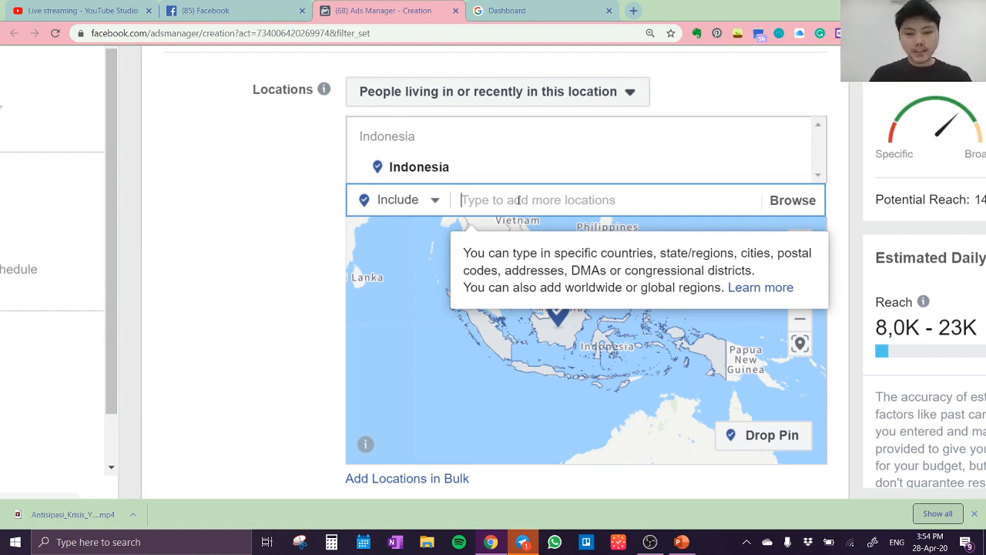
text(Jakarta)
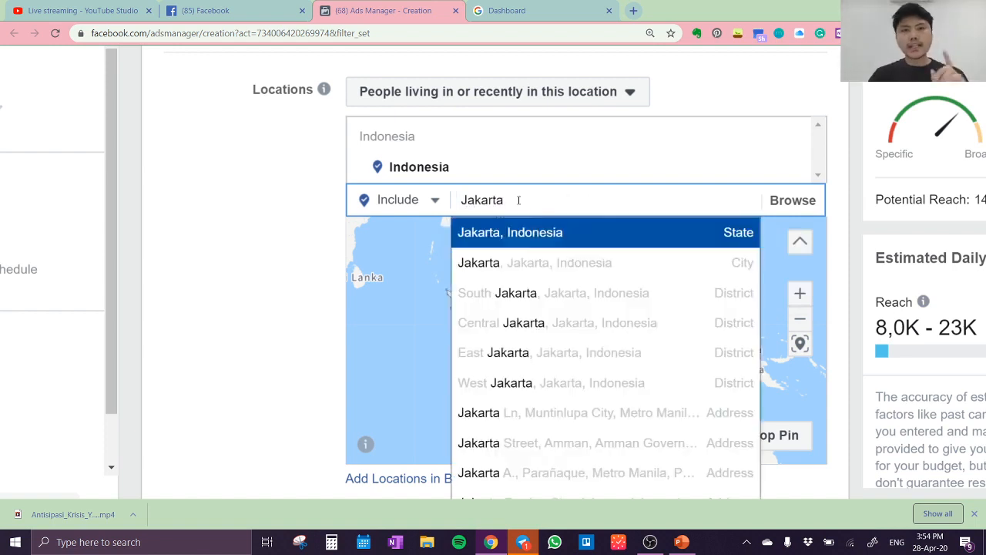
click(560, 263)
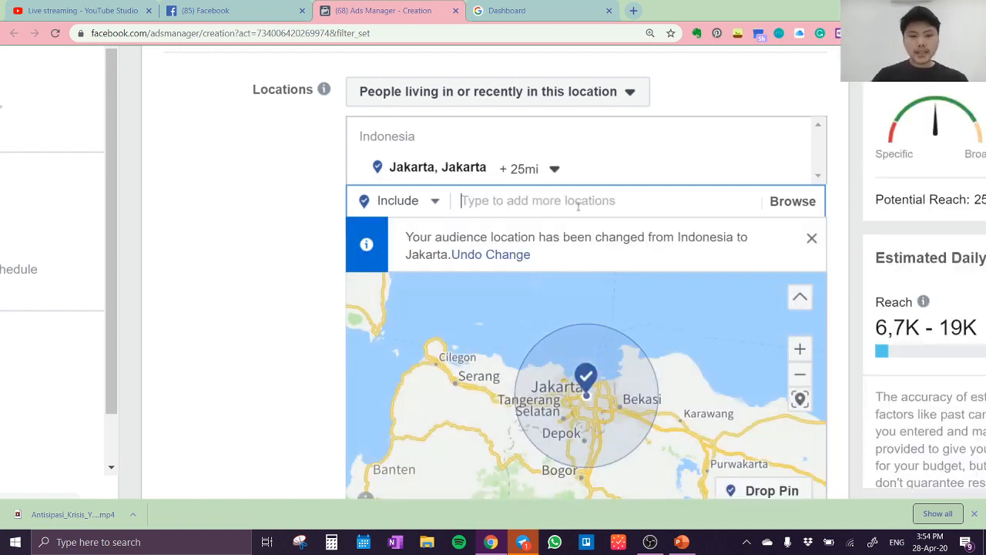
text(Bandung)
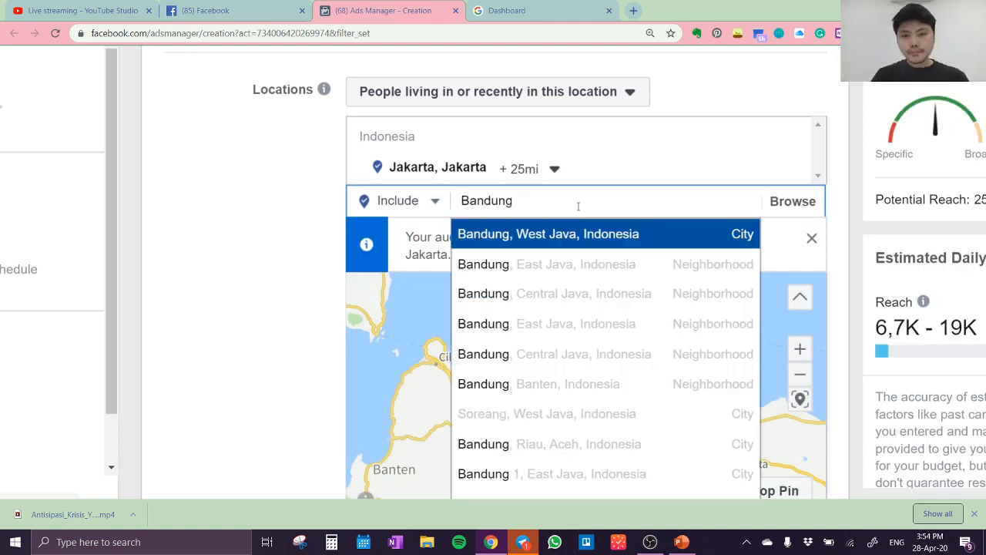
click(595, 243)
text(S)
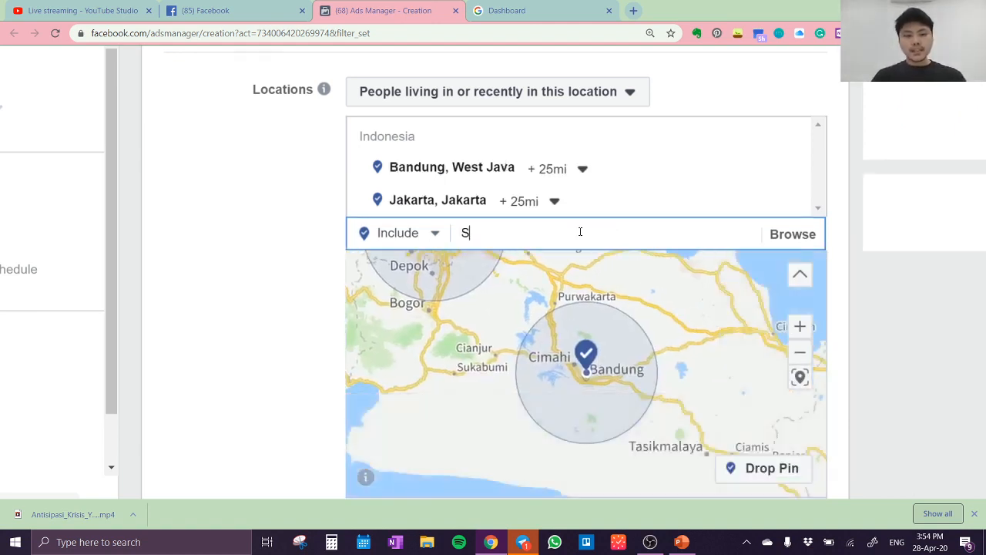
text(urabaya)
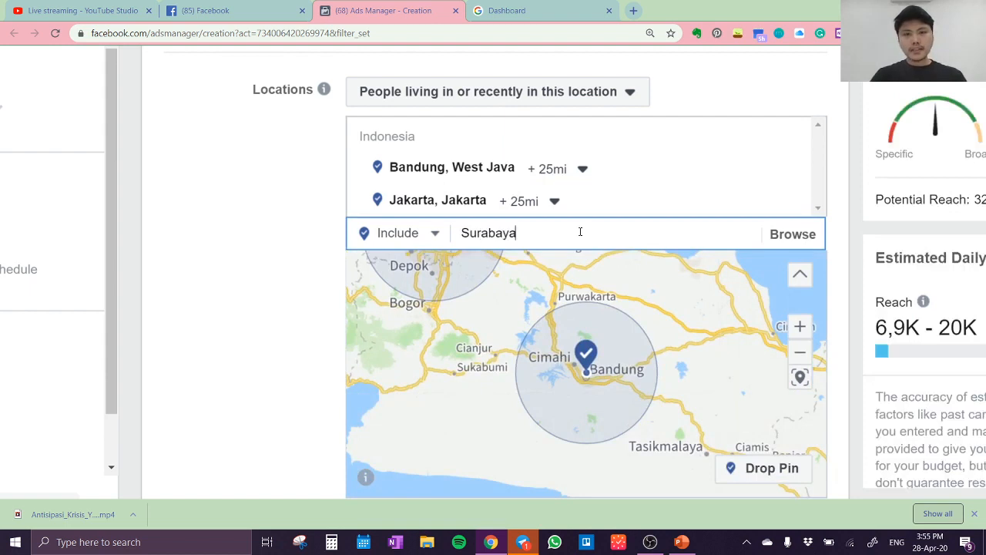
click(589, 264)
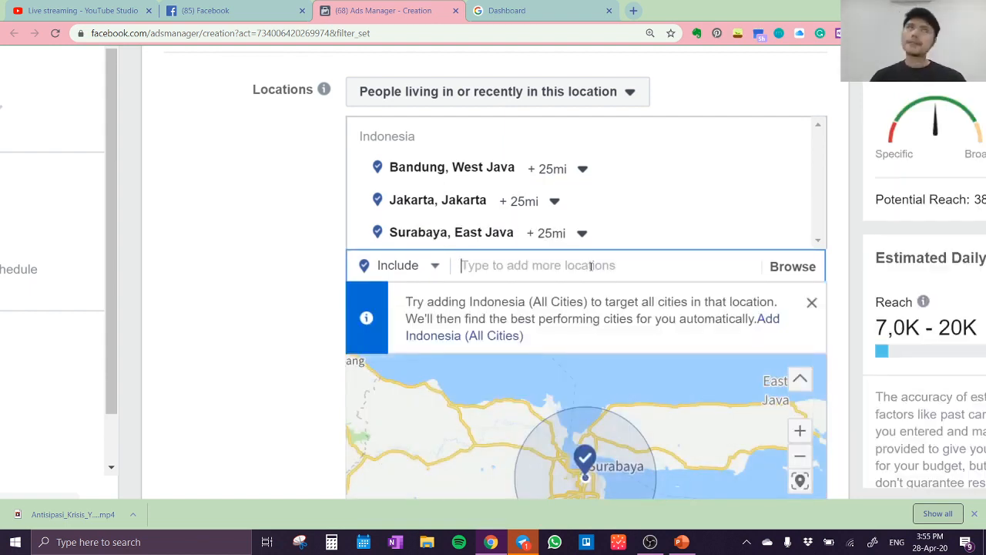
text(Semara)
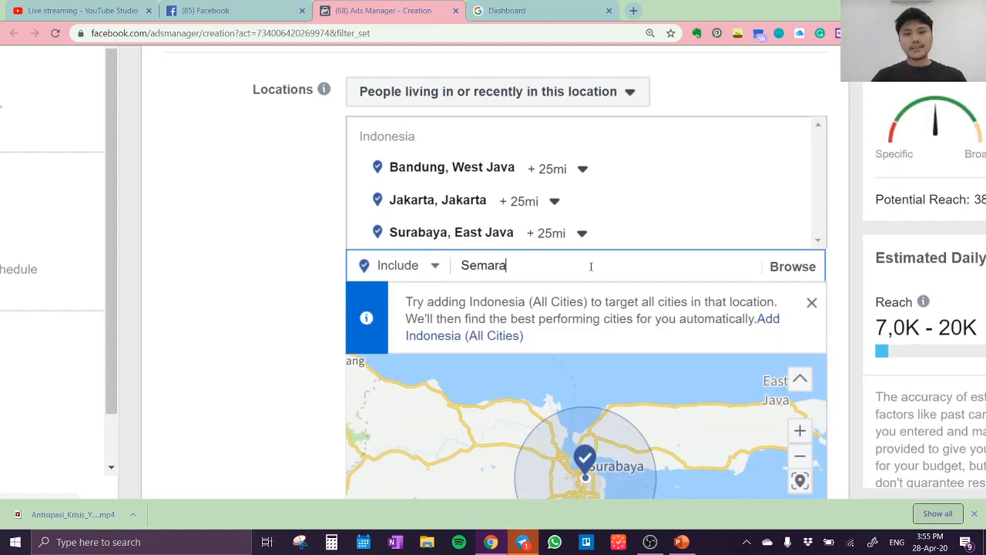
text(ng)
click(592, 309)
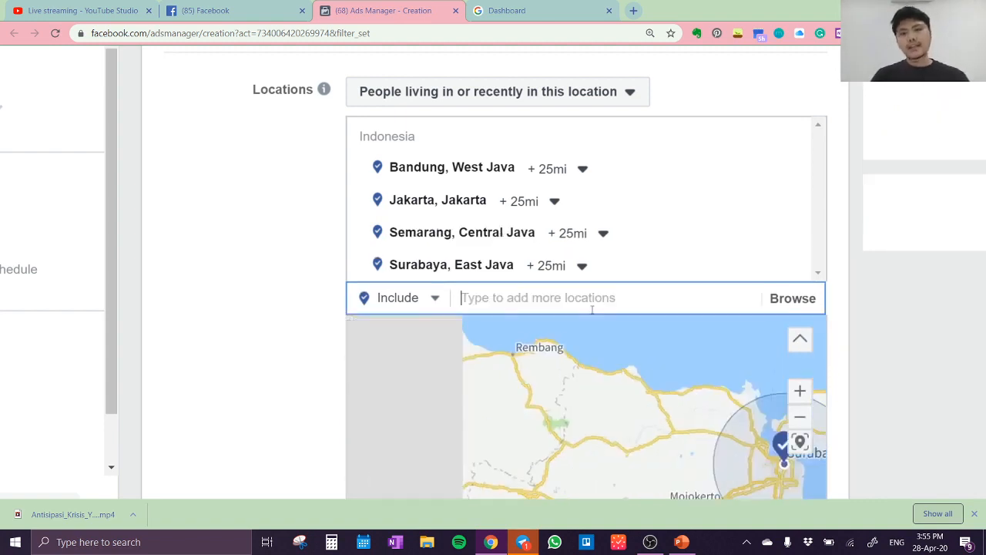
Limit the Surabaya, Semarang, Jakarta and Bandung locations to the current city only, without a surrounding radius
click(583, 266)
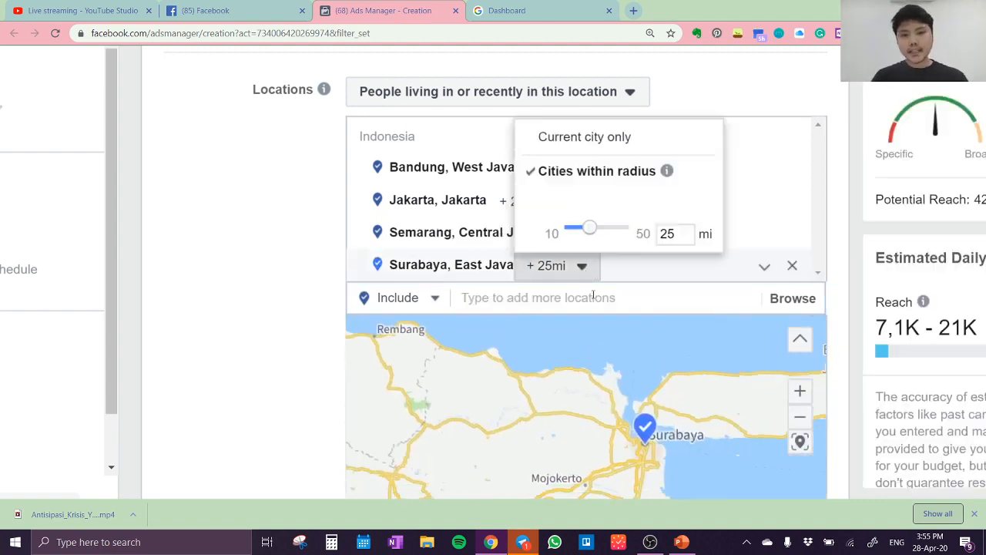
click(619, 143)
click(604, 233)
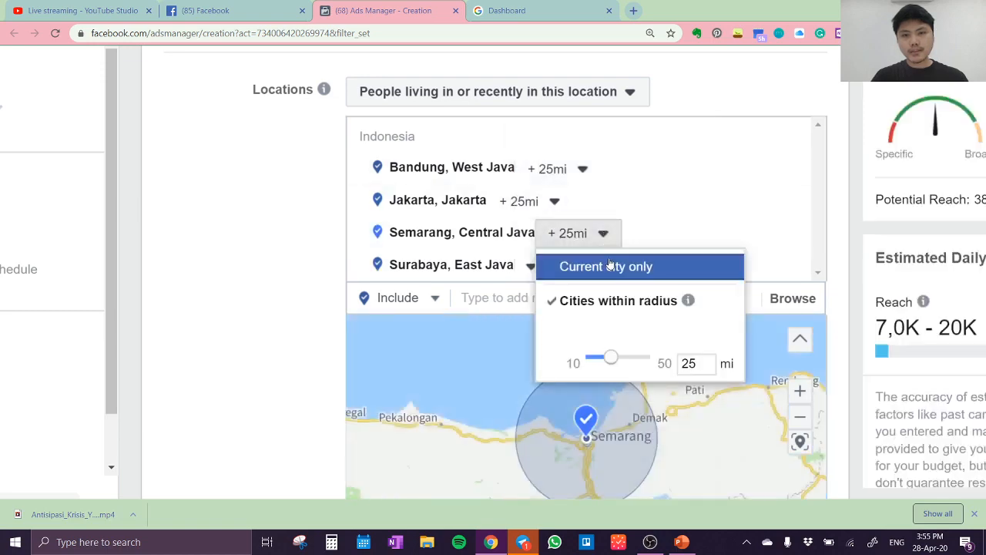
click(588, 267)
click(554, 201)
click(558, 234)
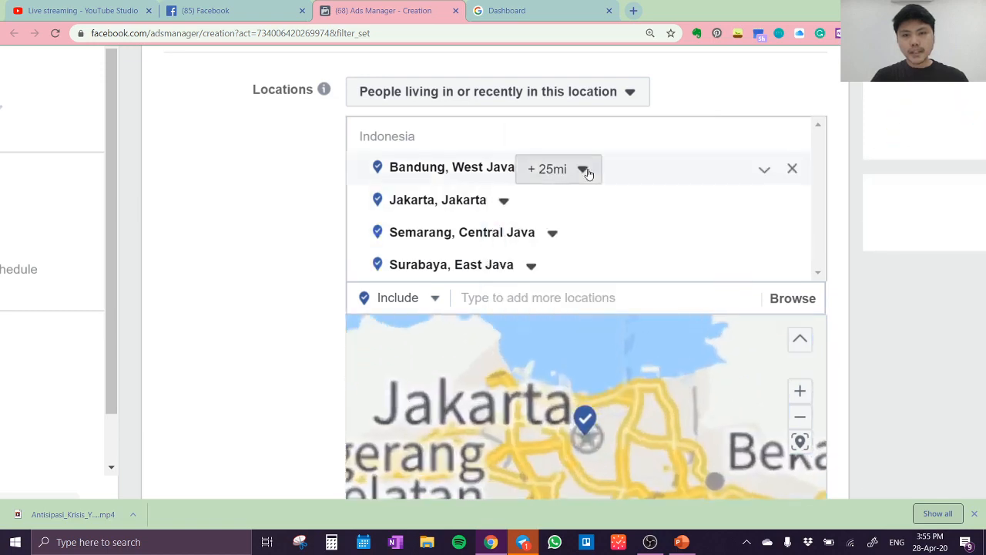
click(583, 169)
click(594, 204)
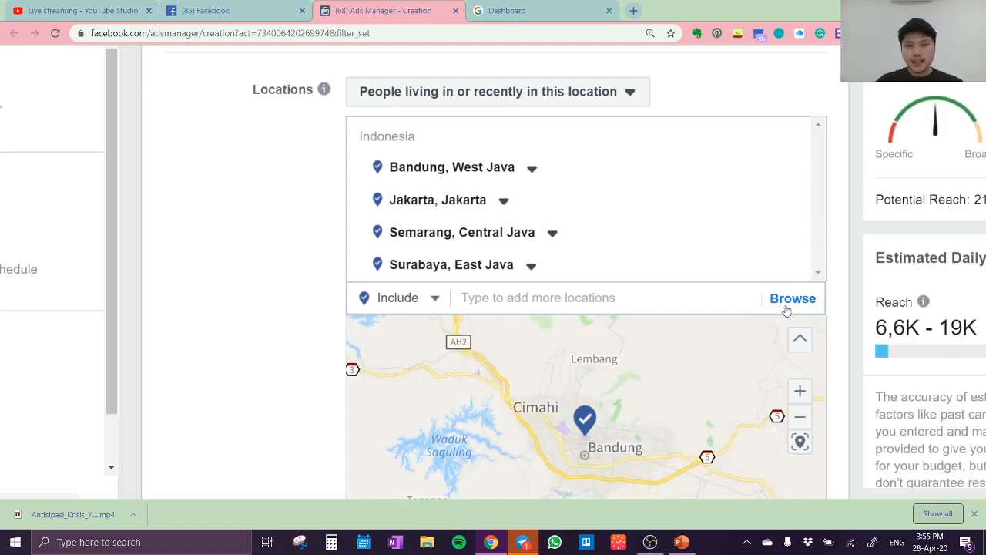
Set the audience's age range to 25–30
scroll(787, 310, down, 3)
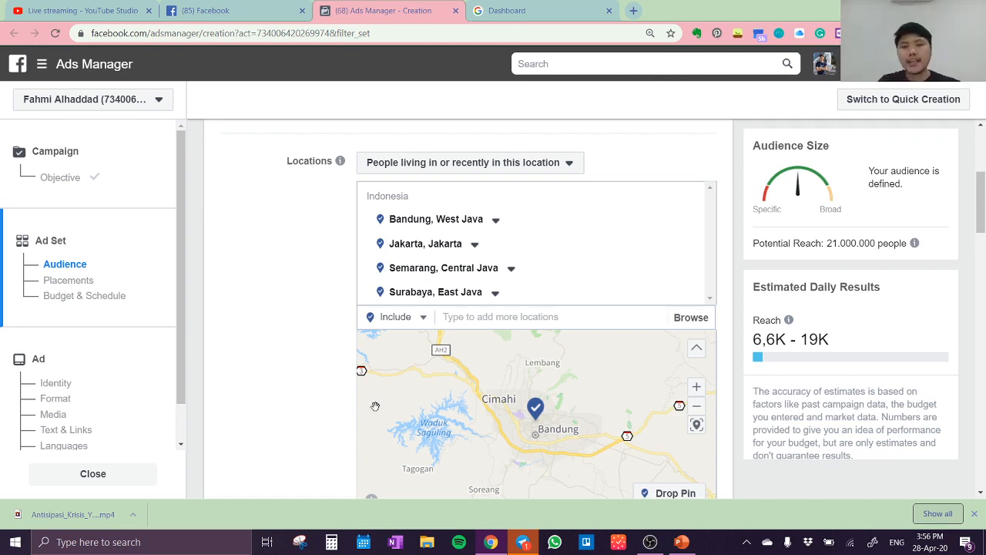
scroll(376, 406, up, 2)
scroll(305, 386, up, 2)
scroll(305, 386, down, 5)
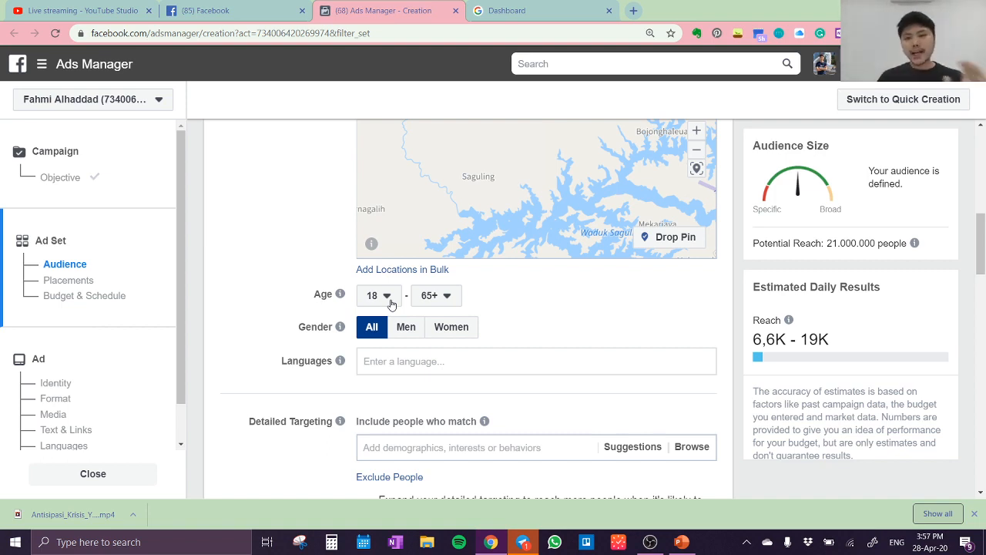
click(390, 301)
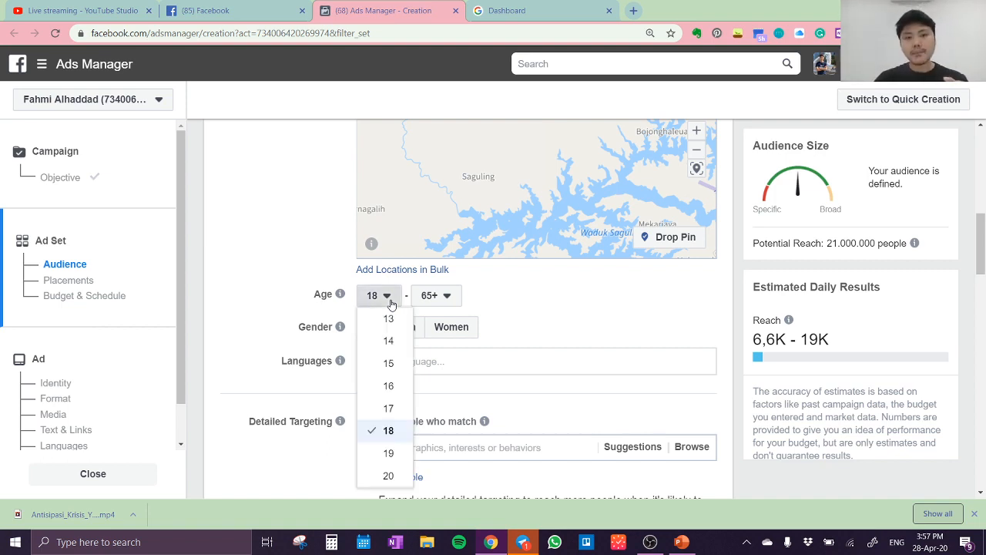
scroll(410, 421, down, 3)
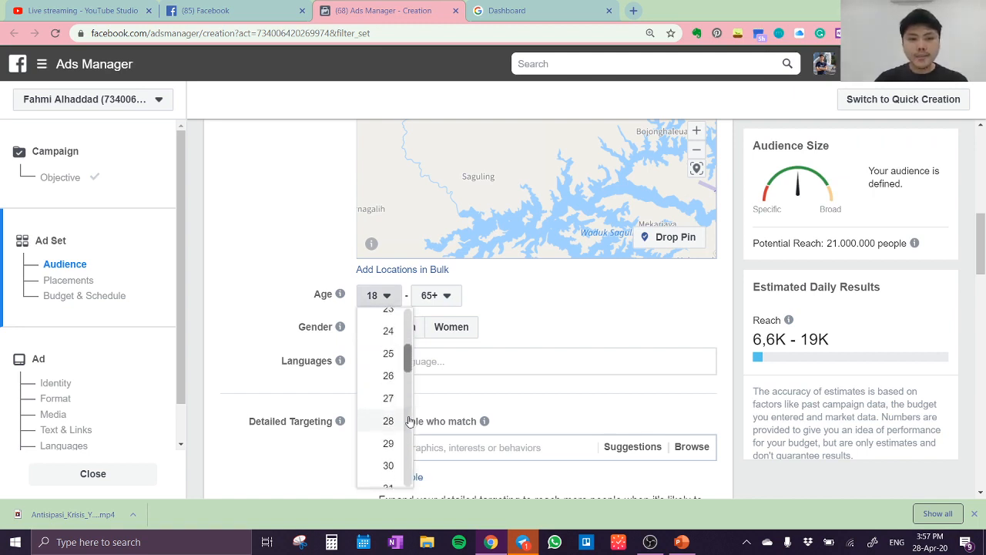
click(388, 353)
click(453, 299)
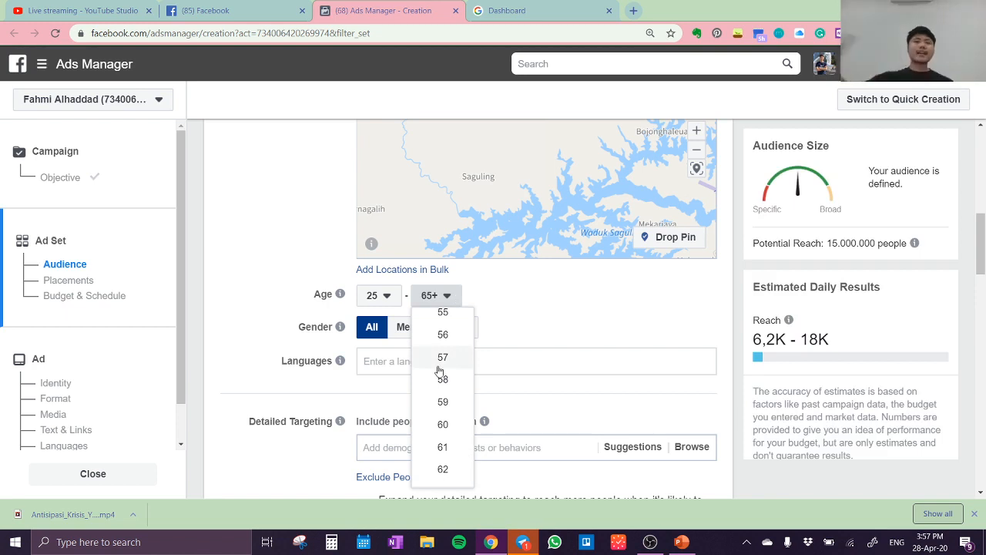
scroll(440, 372, up, 3)
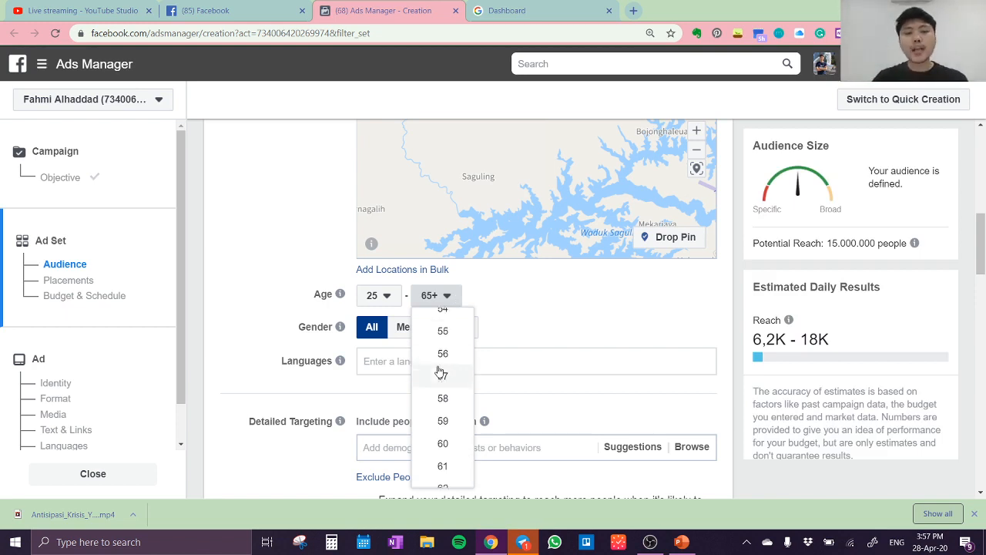
scroll(439, 371, down, 3)
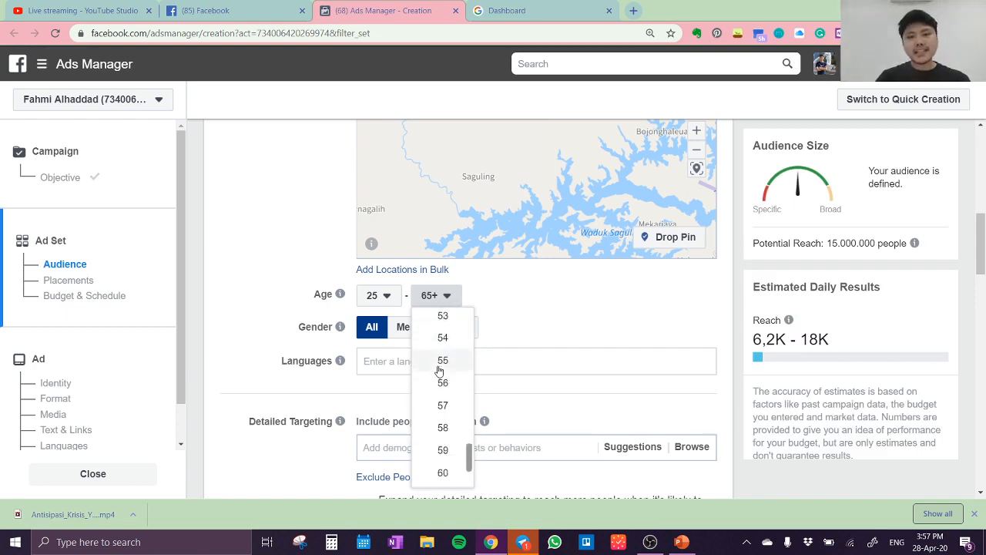
scroll(439, 371, up, 9)
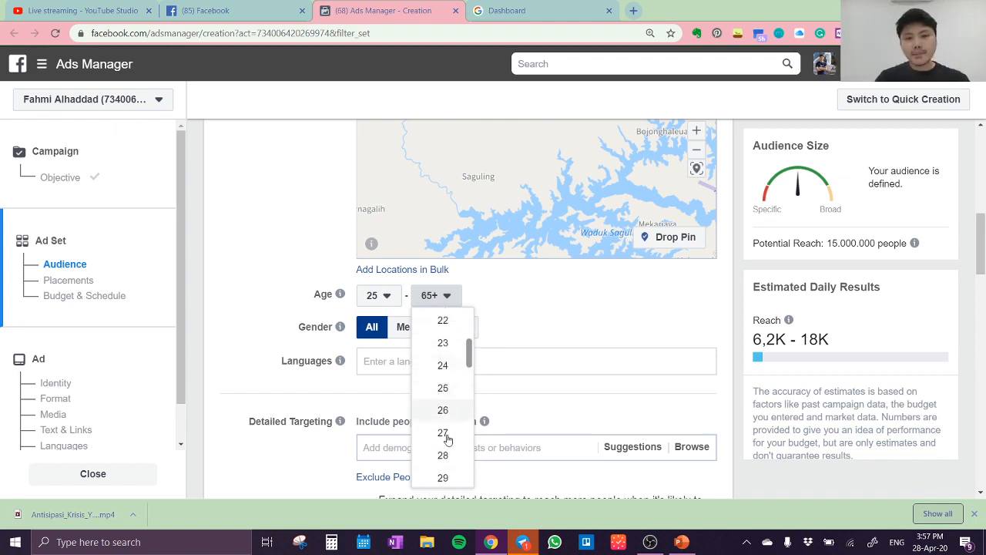
scroll(443, 466, down, 2)
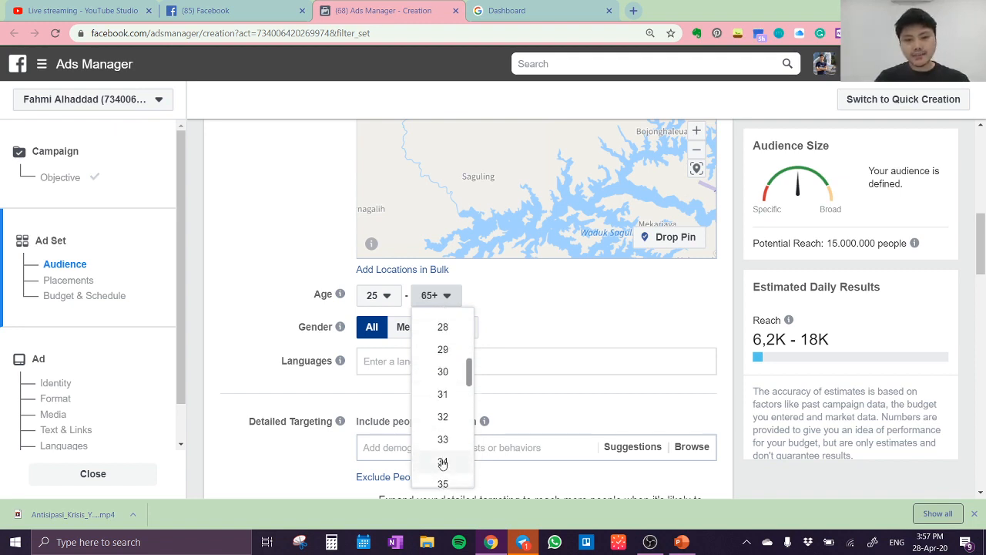
click(441, 373)
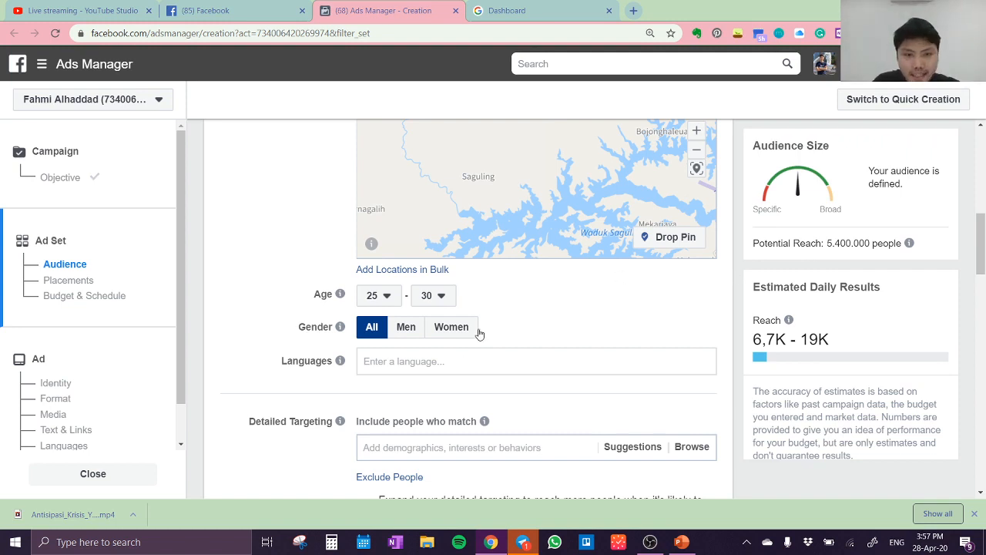
Add the interests Digital marketing, Social media marketing and Online advertising to the detailed targeting, taking the last two from the suggestions
scroll(484, 327, down, 3)
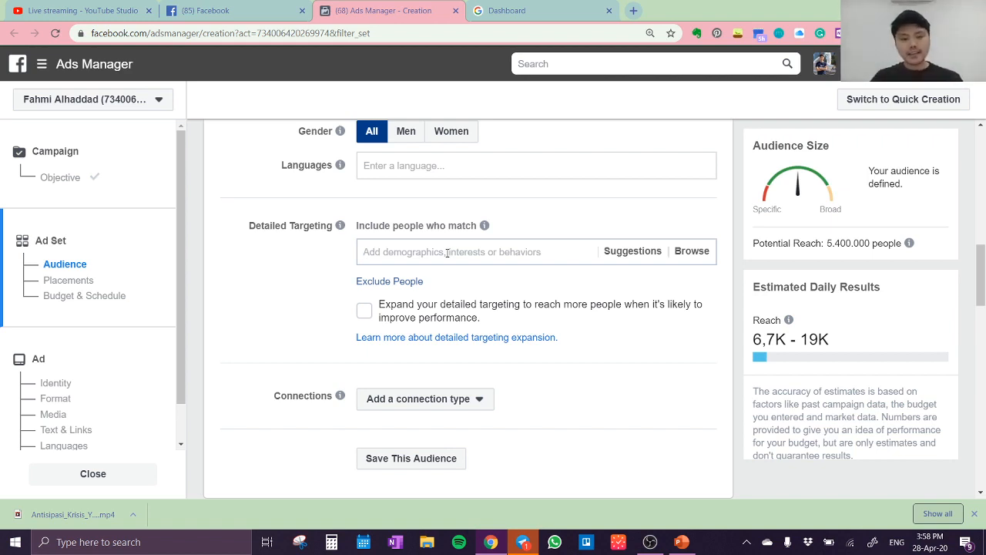
text(digital marketing)
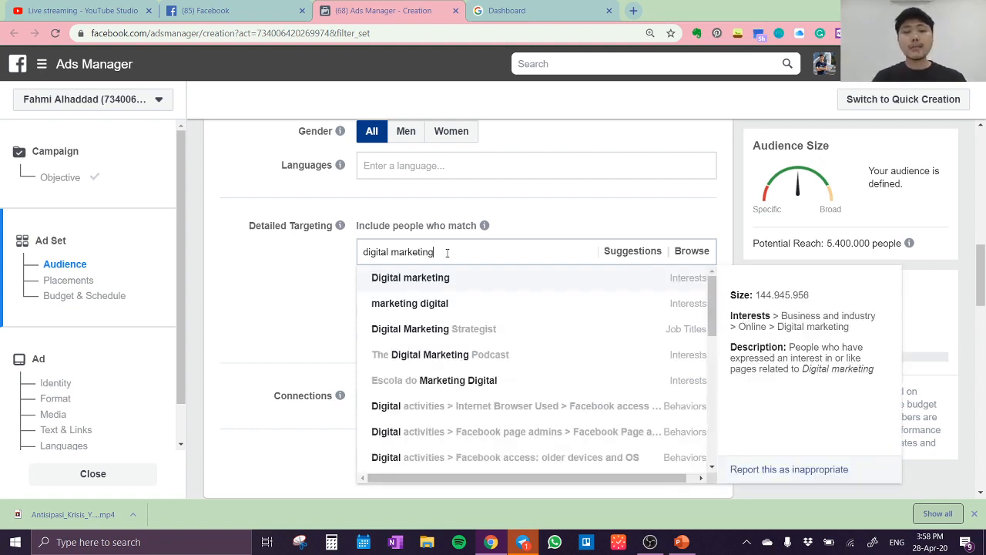
click(440, 279)
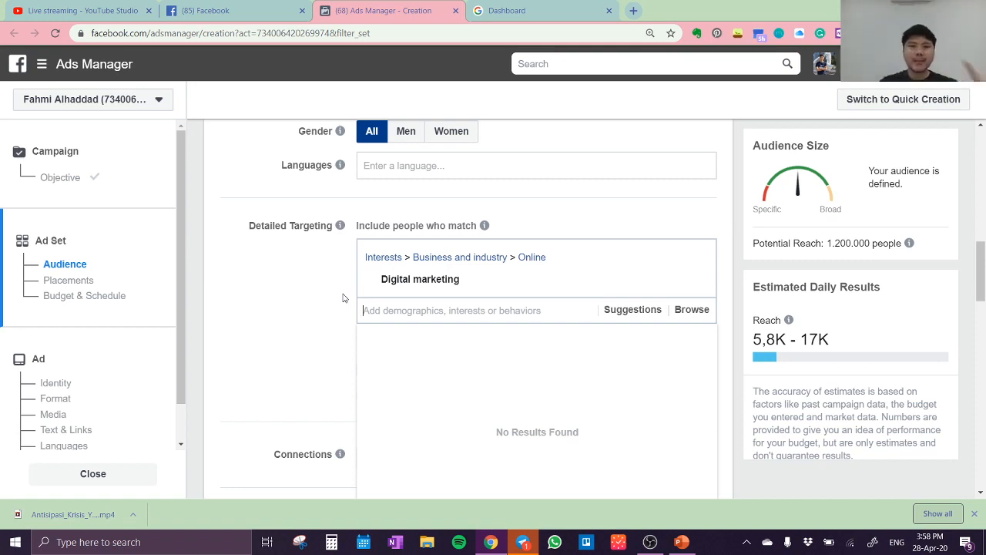
click(629, 316)
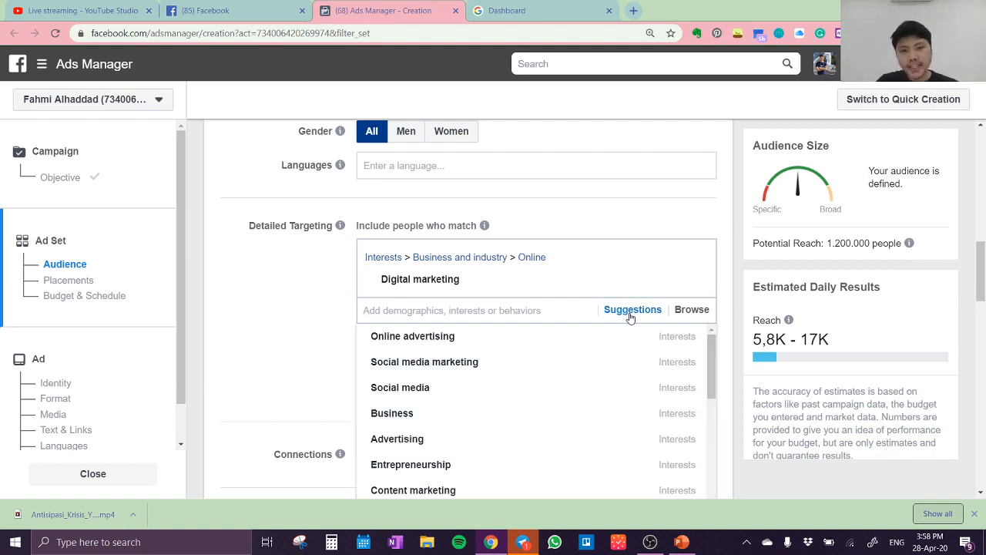
click(447, 370)
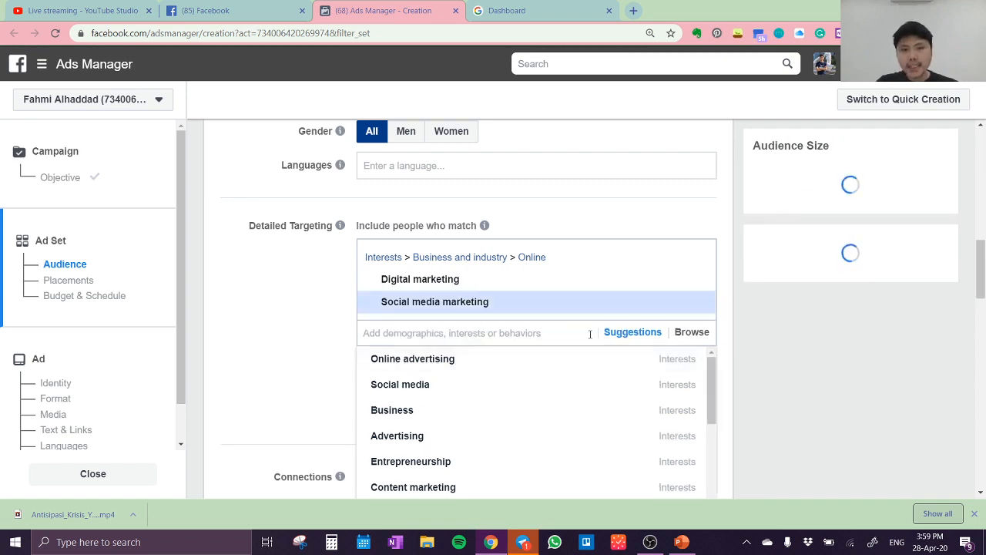
click(622, 335)
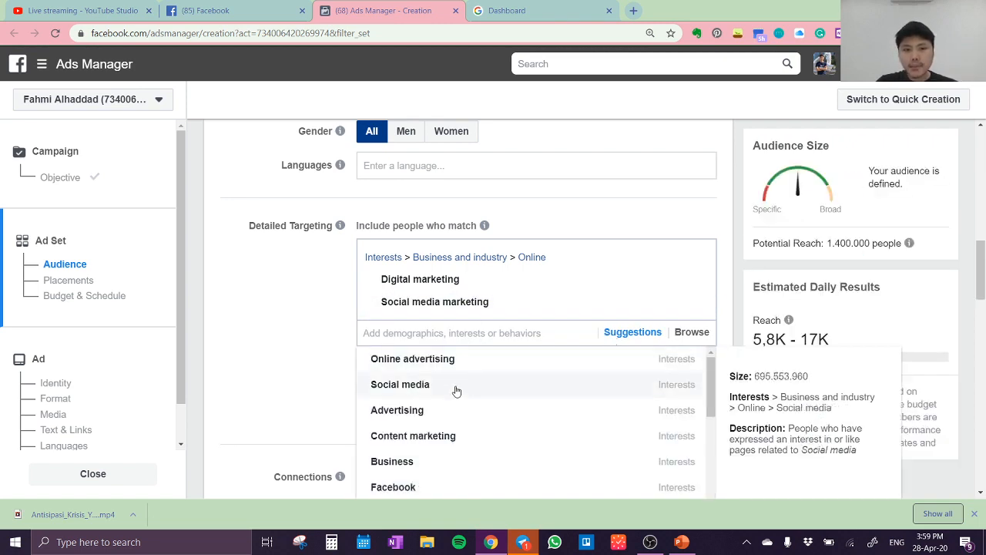
click(449, 360)
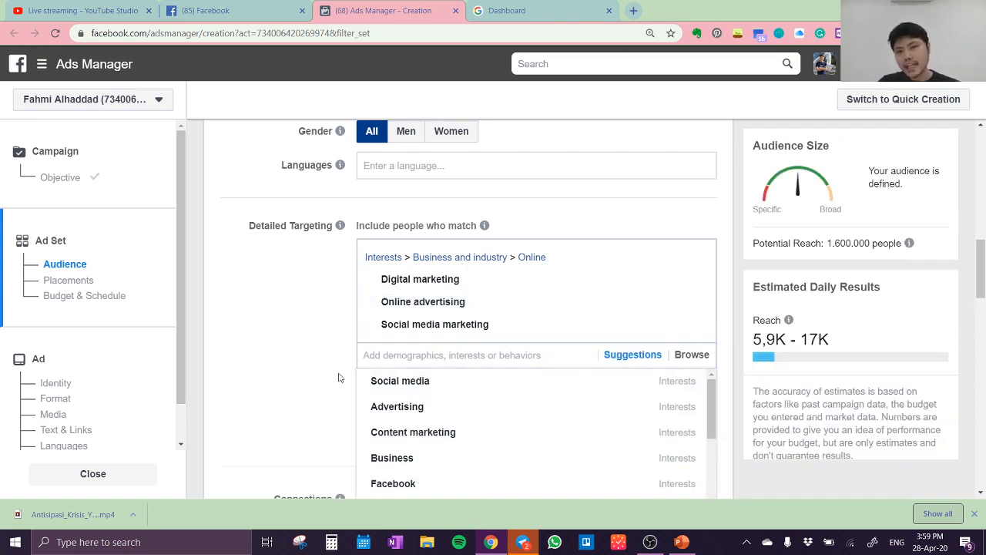
click(275, 327)
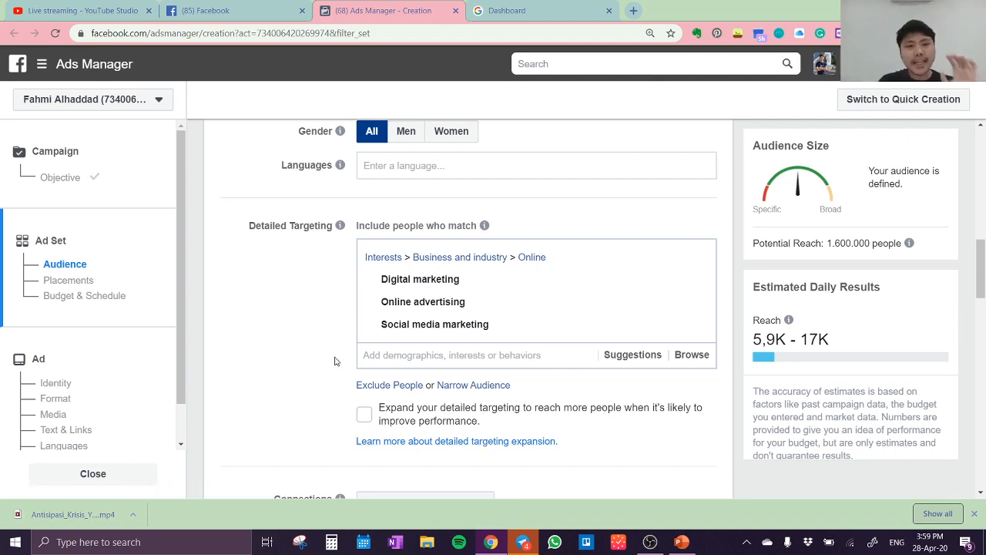
Review the ad set's age range, interests, placement options and ad delivery optimization settings
scroll(451, 362, up, 3)
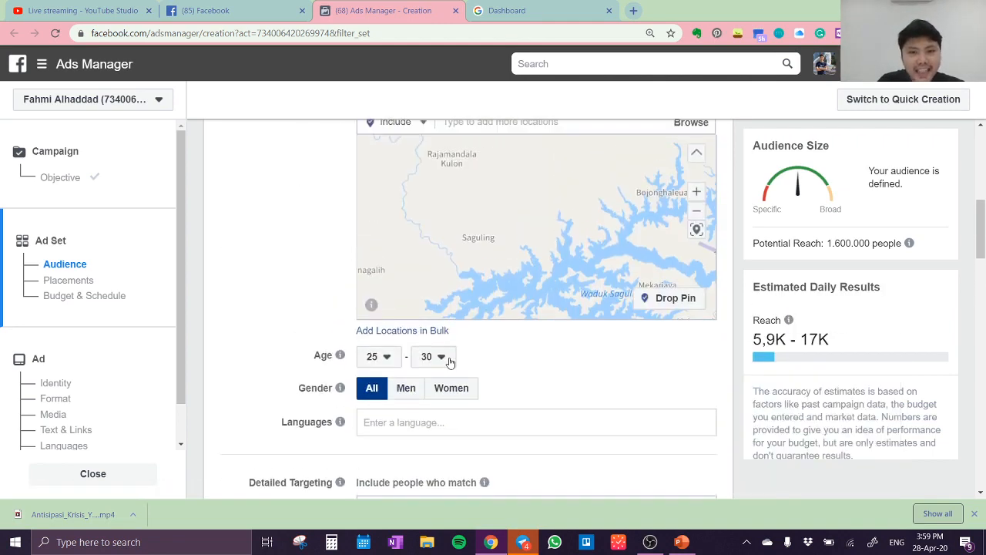
scroll(451, 362, down, 4)
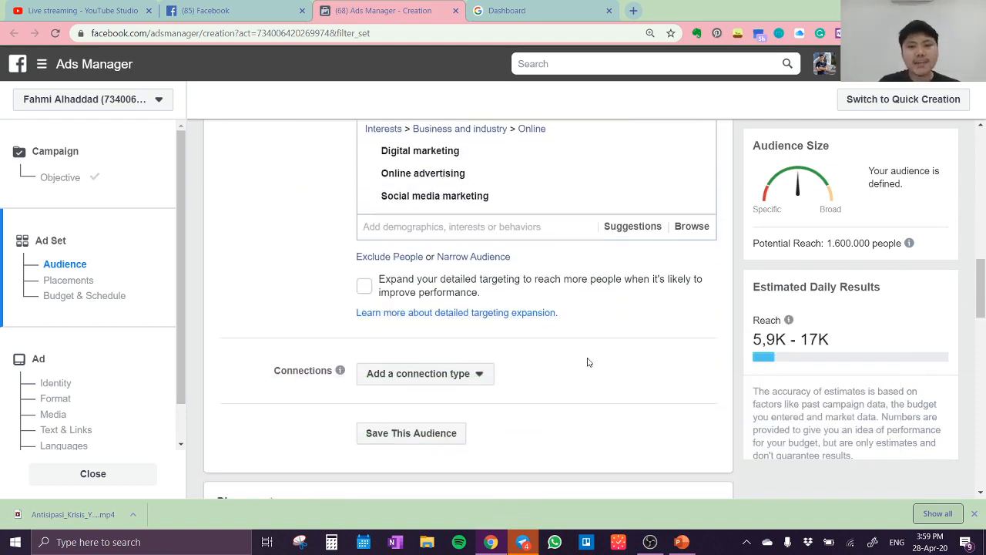
scroll(588, 359, down, 4)
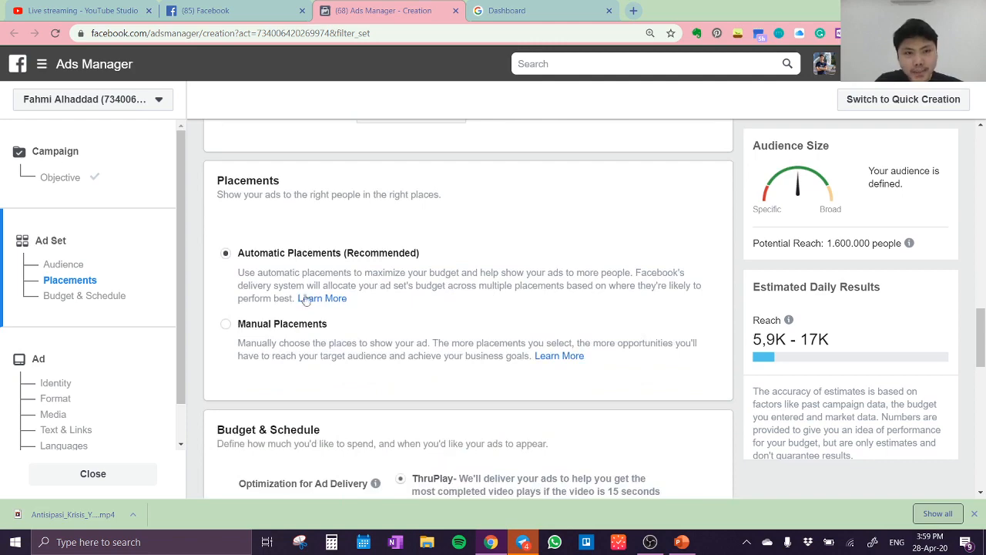
scroll(381, 266, down, 2)
scroll(415, 308, down, 2)
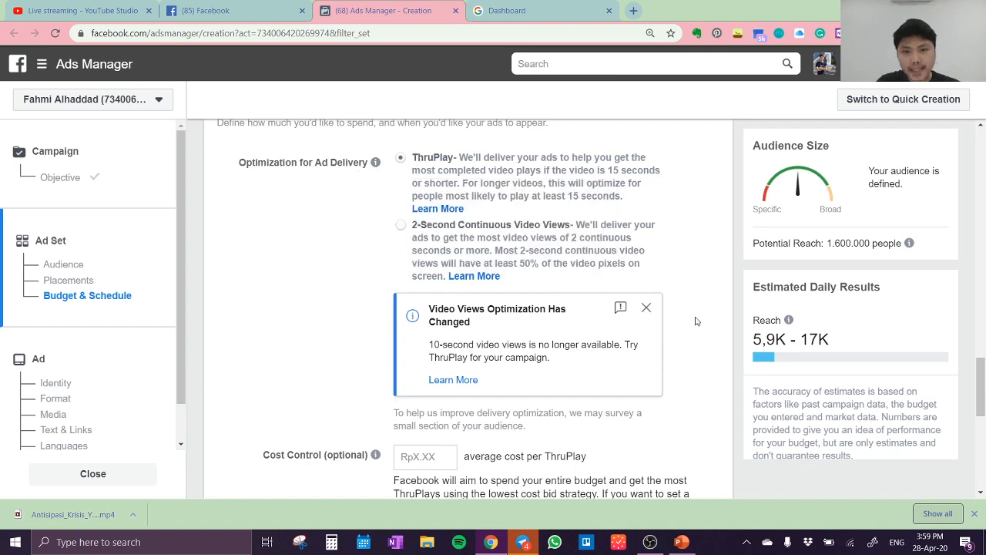
Dismiss the video views optimization notice and set the ad set's daily budget to Rp25.000
click(646, 307)
scroll(636, 312, down, 2)
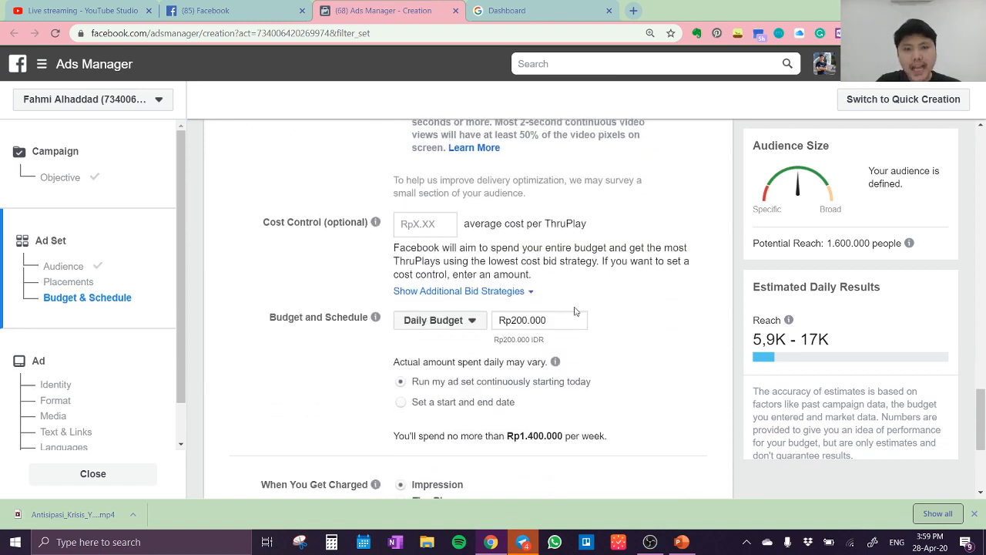
click(524, 324)
key(BackSpace)
key(BackSpace)
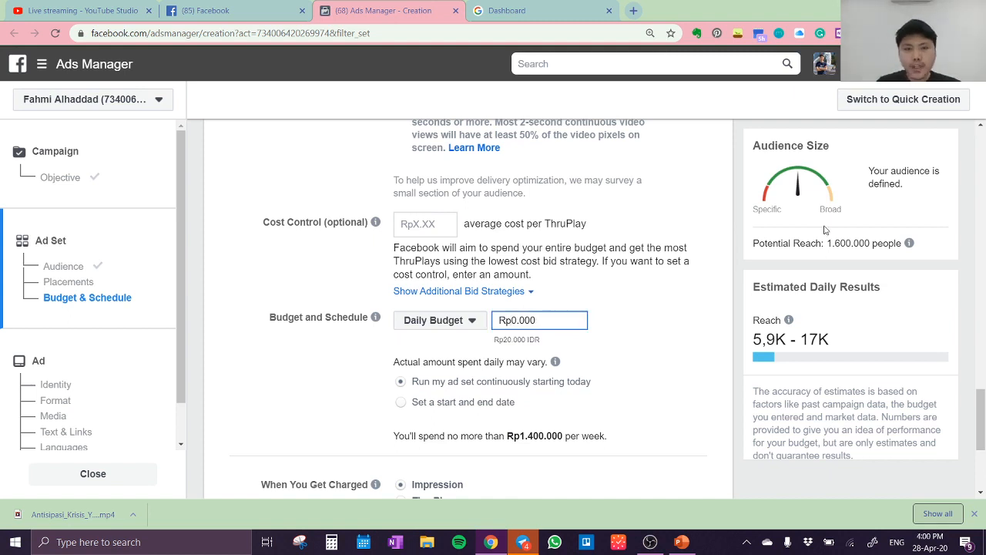
key(Delete)
text(25)
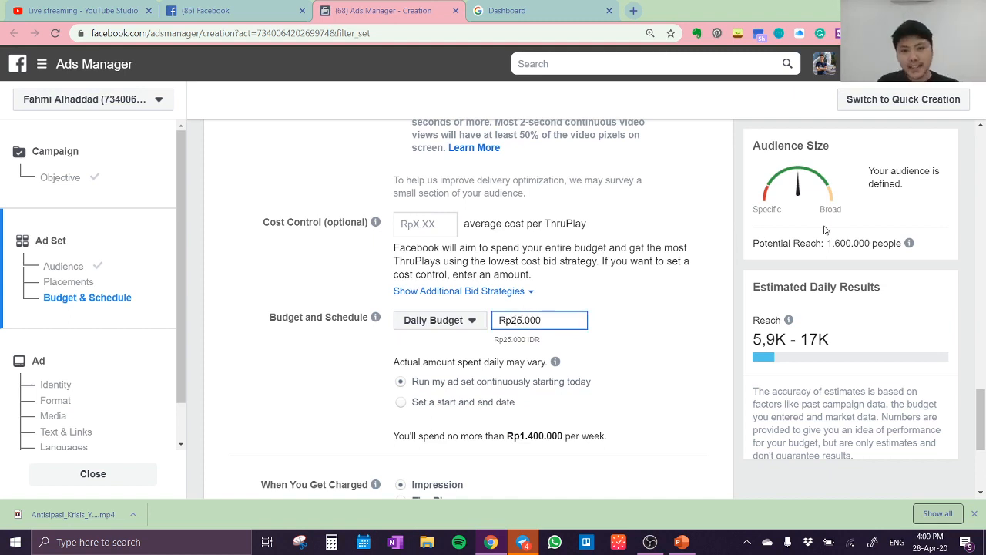
click(617, 326)
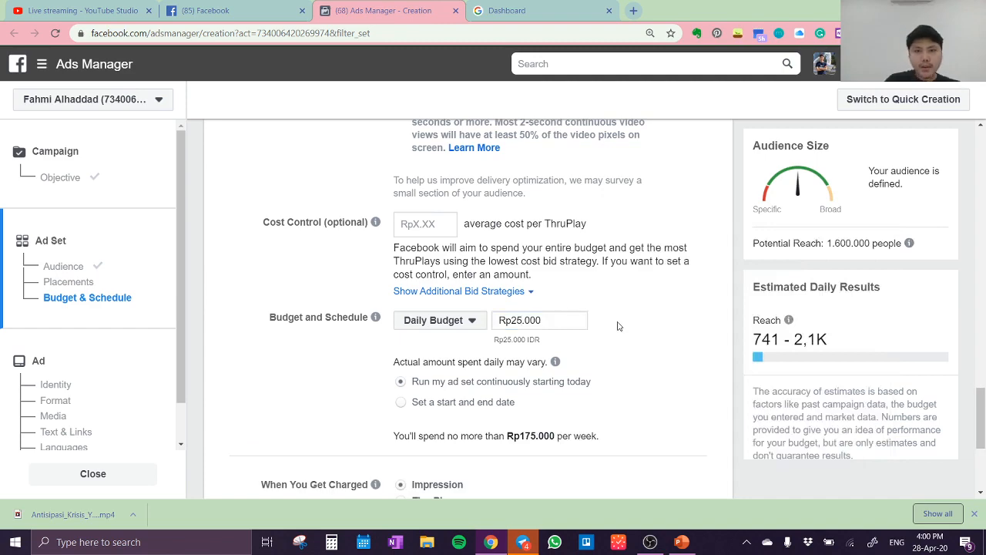
scroll(539, 376, up, 3)
scroll(539, 383, down, 3)
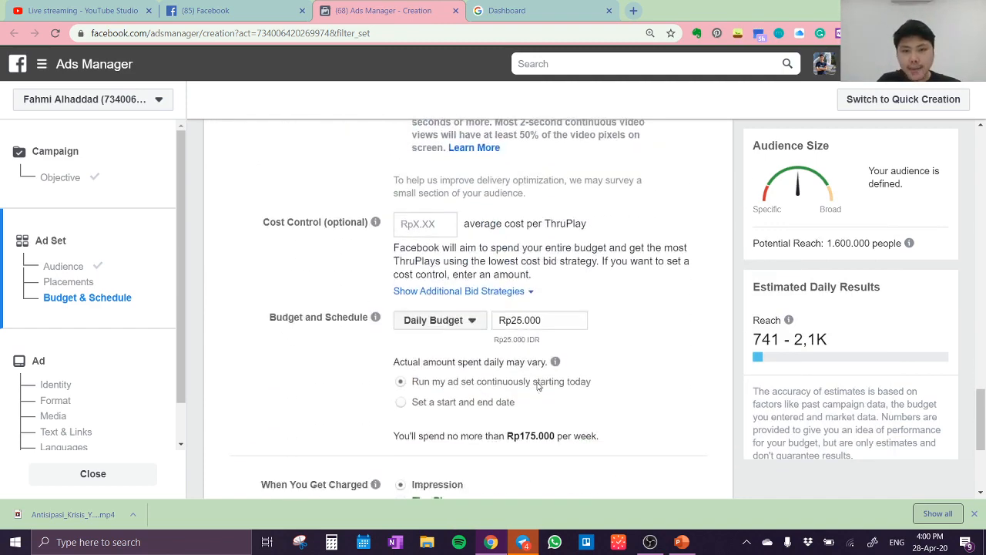
Choose to be charged per ThruPlay for the ad set and dismiss the billing option error
scroll(539, 386, down, 2)
click(407, 374)
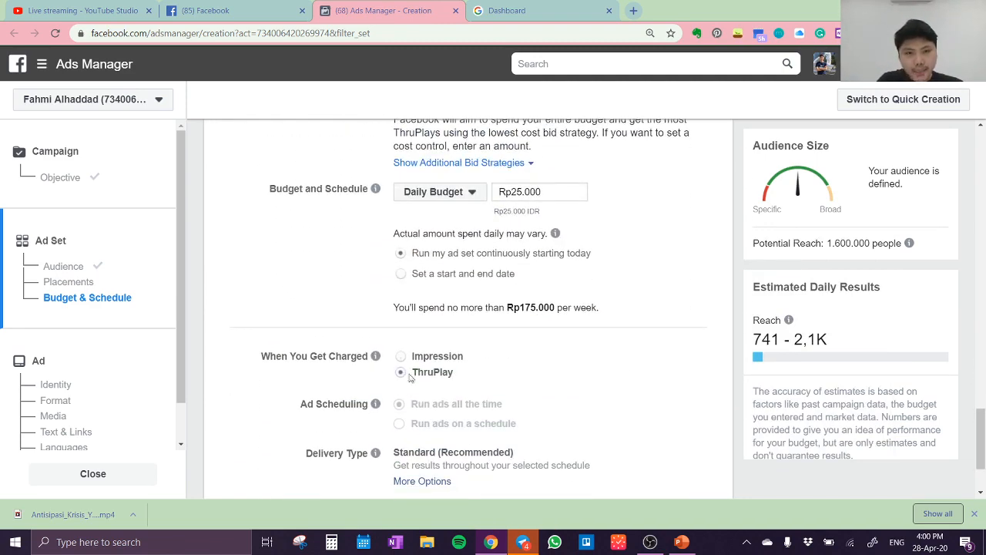
scroll(634, 357, down, 3)
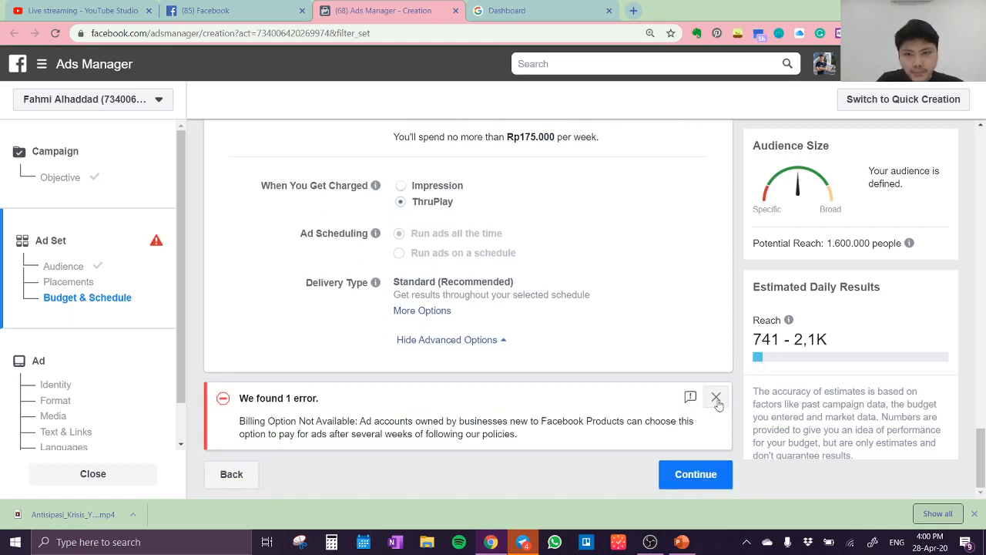
click(717, 400)
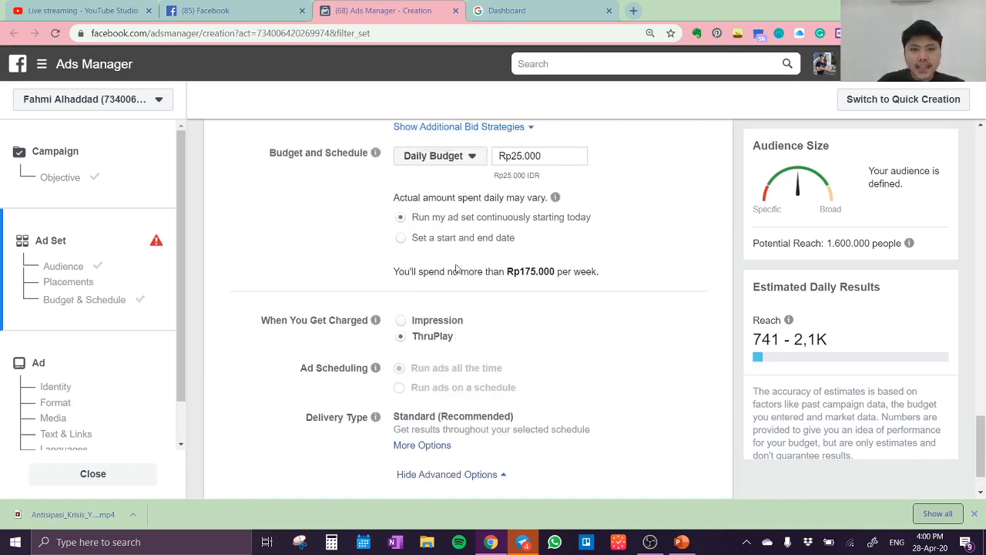
Rename the ad set as "Jakarta, Bandung, Surabaya, Semarang - Ilmu - All (25-30) - Starter 1"
scroll(456, 268, up, 15)
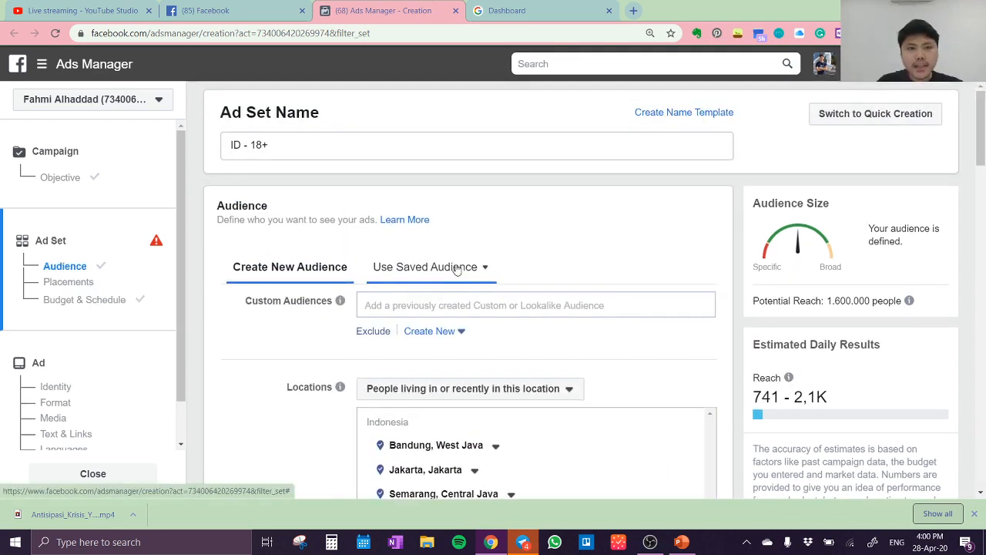
click(356, 141)
key(BackSpace)
key(BackSpace)
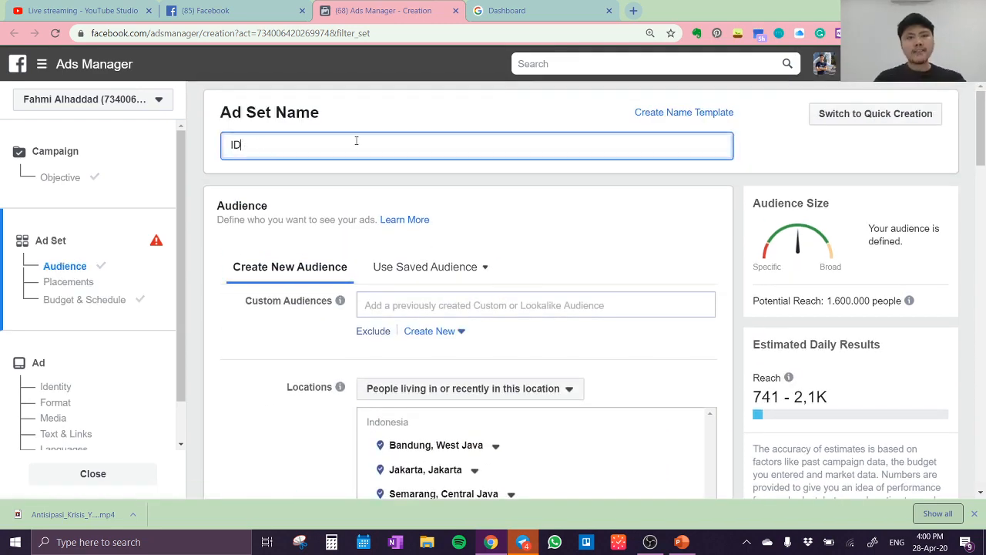
key(BackSpace)
key(BackSpace)
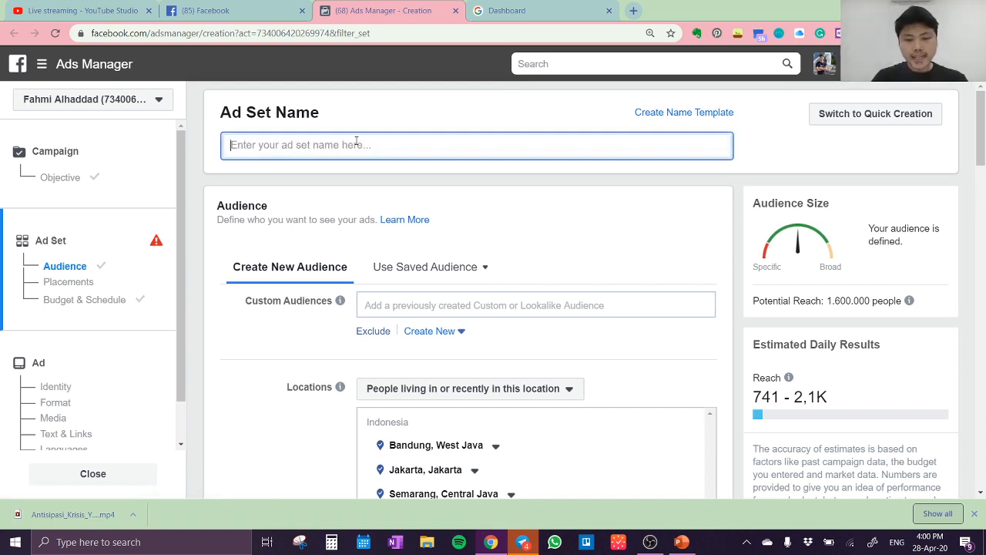
text(Jakarta,m)
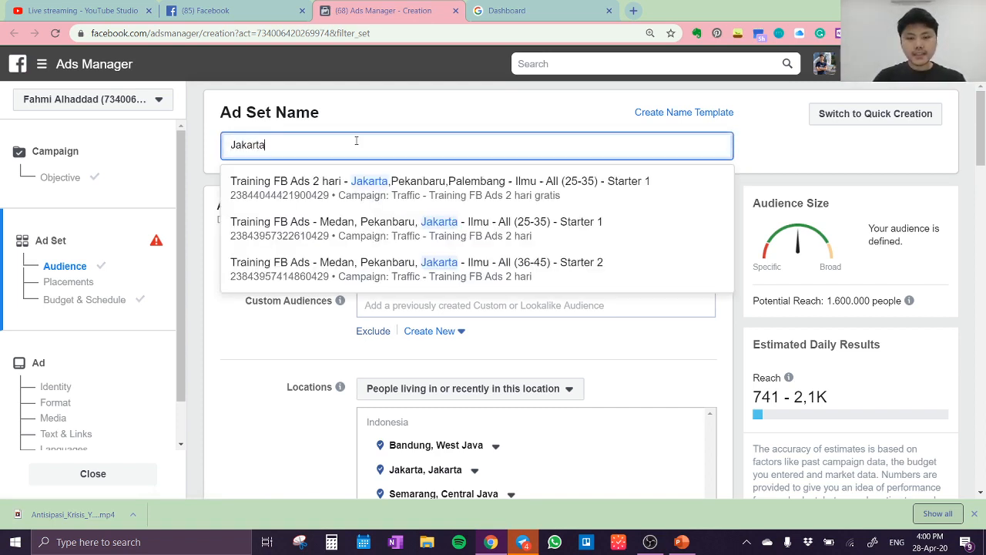
key(BackSpace)
key(BackSpace)
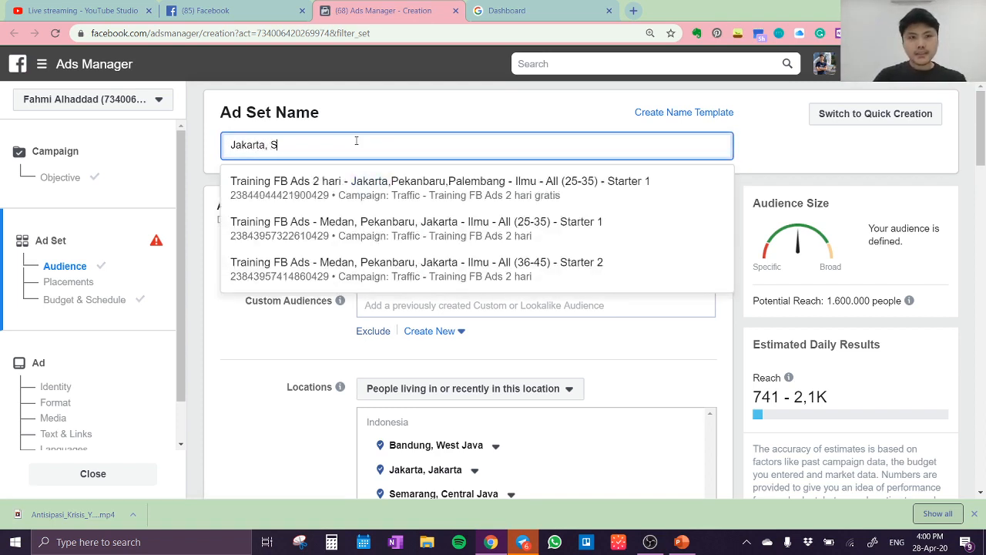
text(Bandung)
key(BackSpace)
key(BackSpace)
key(BackSpace)
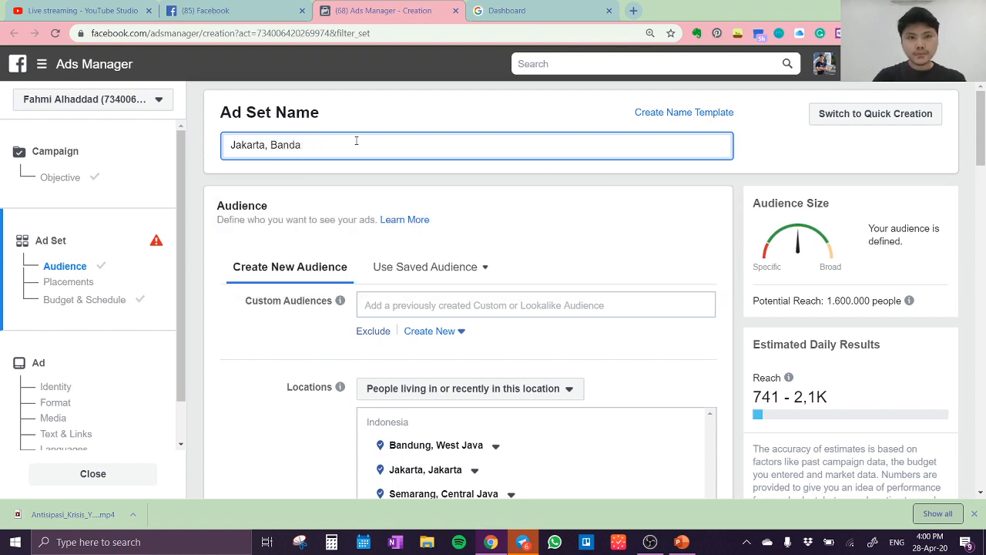
text(ungm)
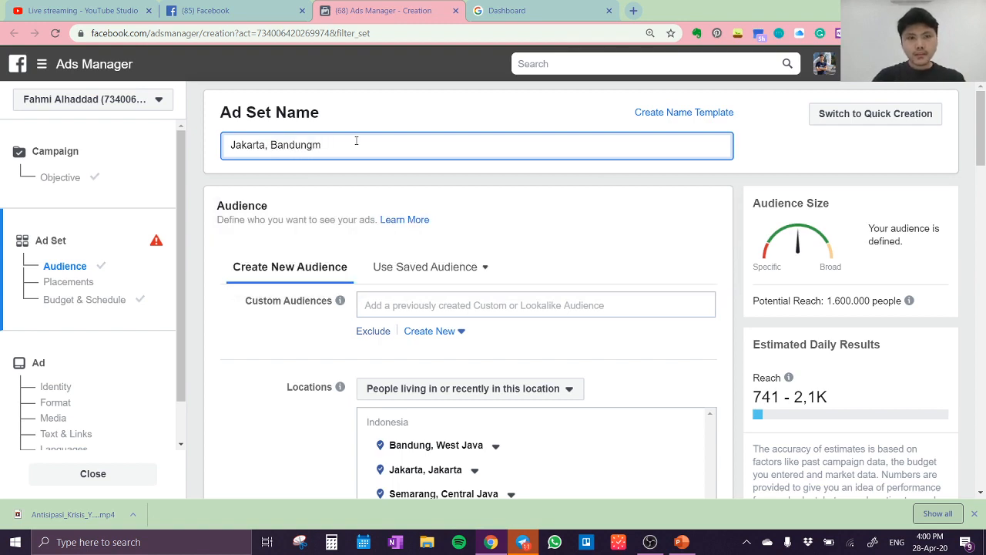
key(BackSpace)
text(, Sue)
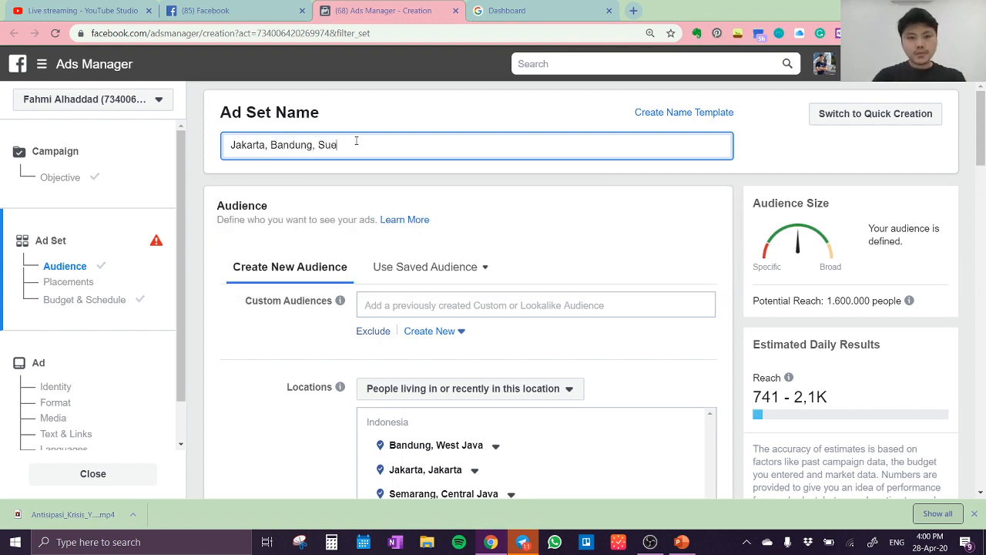
key(BackSpace)
text(rabaya,)
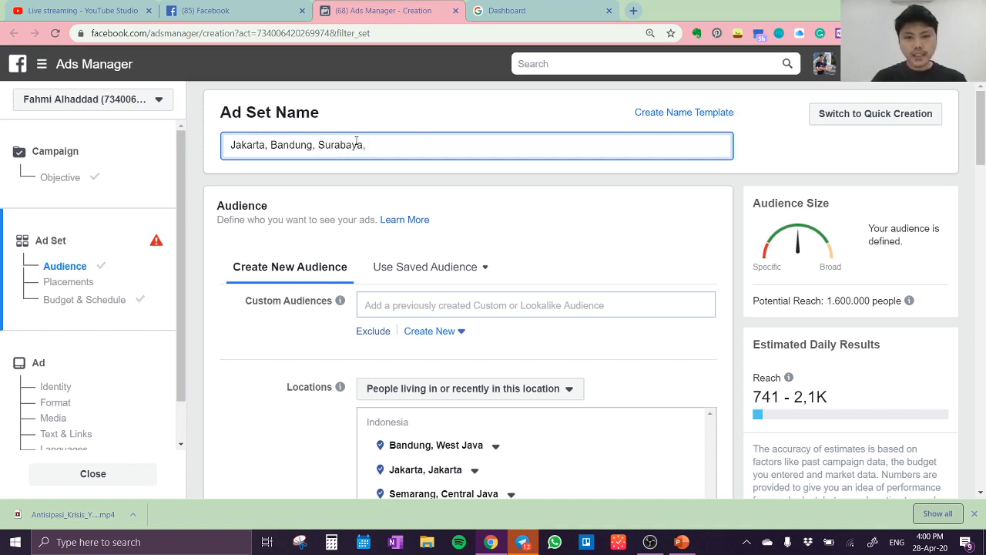
text( Semaran)
key(BackSpace)
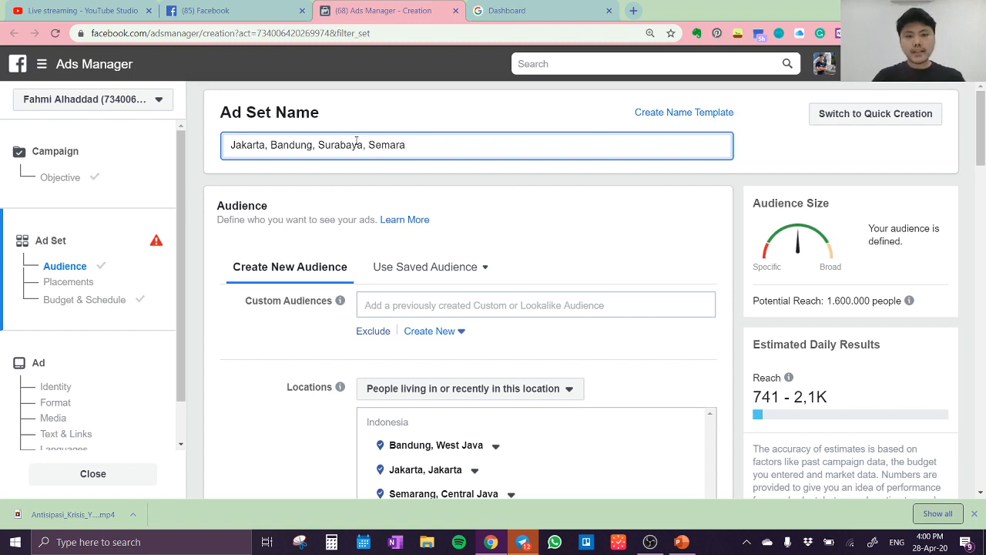
text(ng)
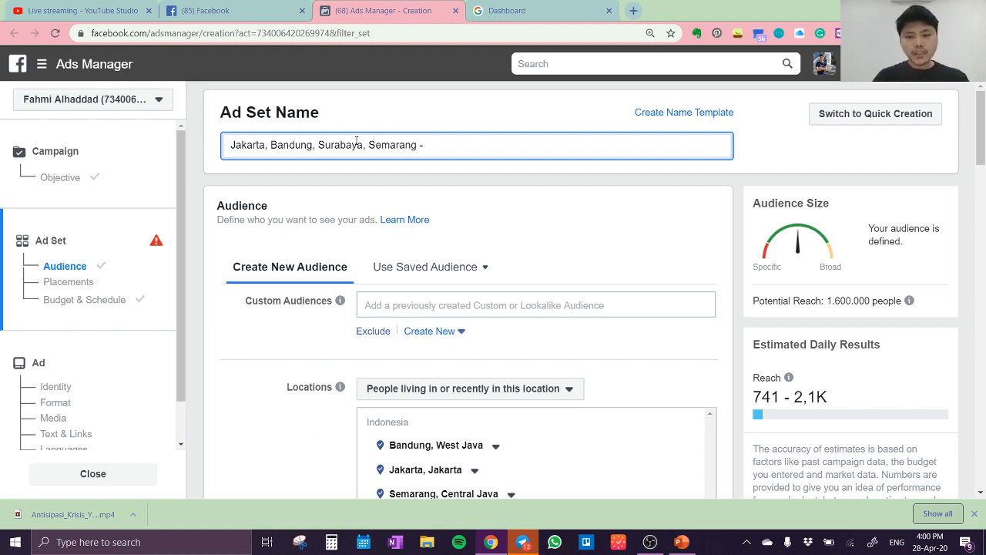
text( - Ilmu)
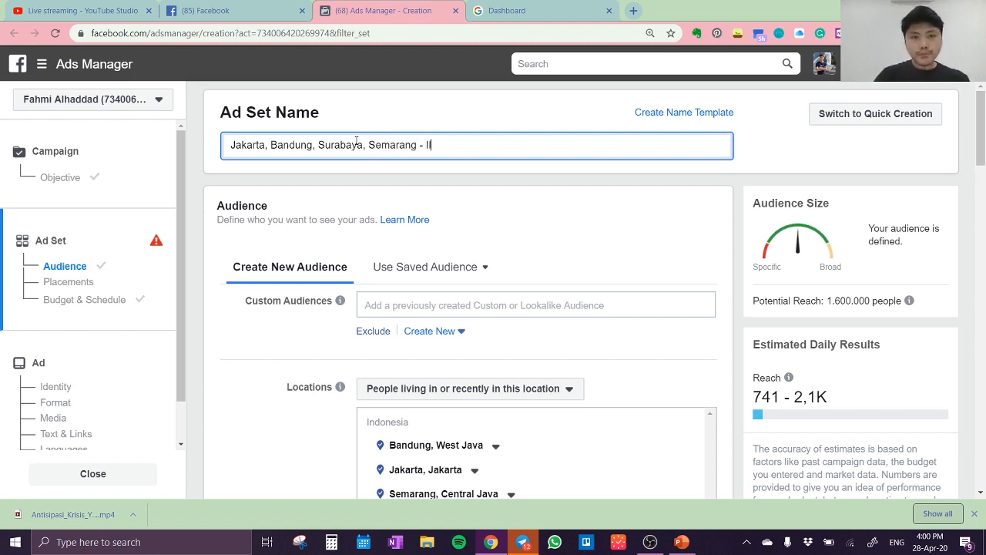
key(BackSpace)
key(BackSpace)
key(BackSpace)
text(lmu S)
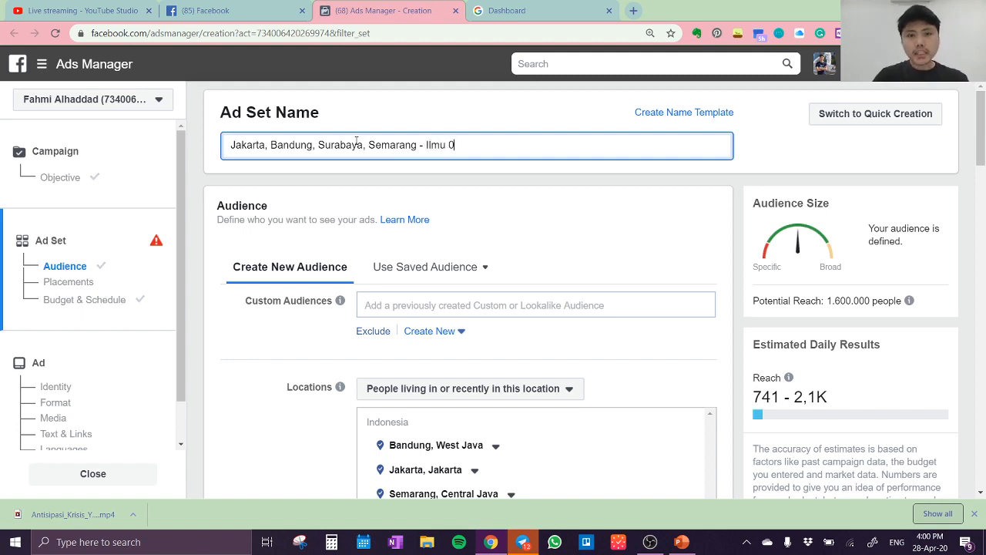
key(BackSpace)
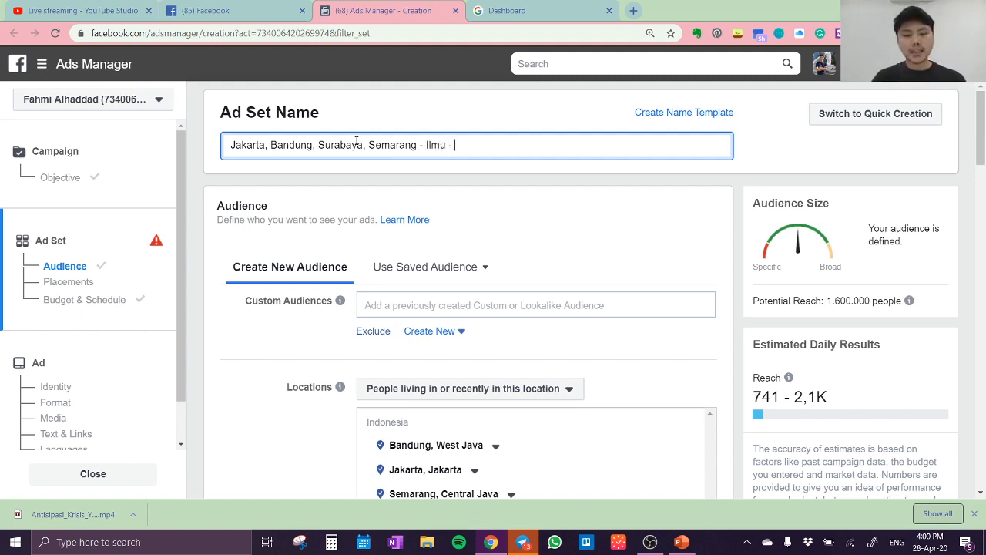
text(- All)
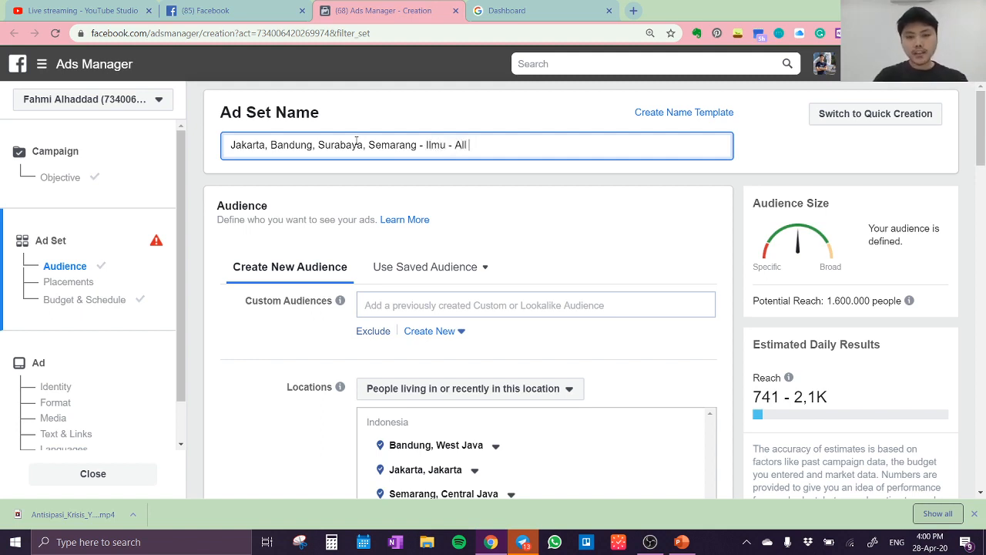
text( (25-)
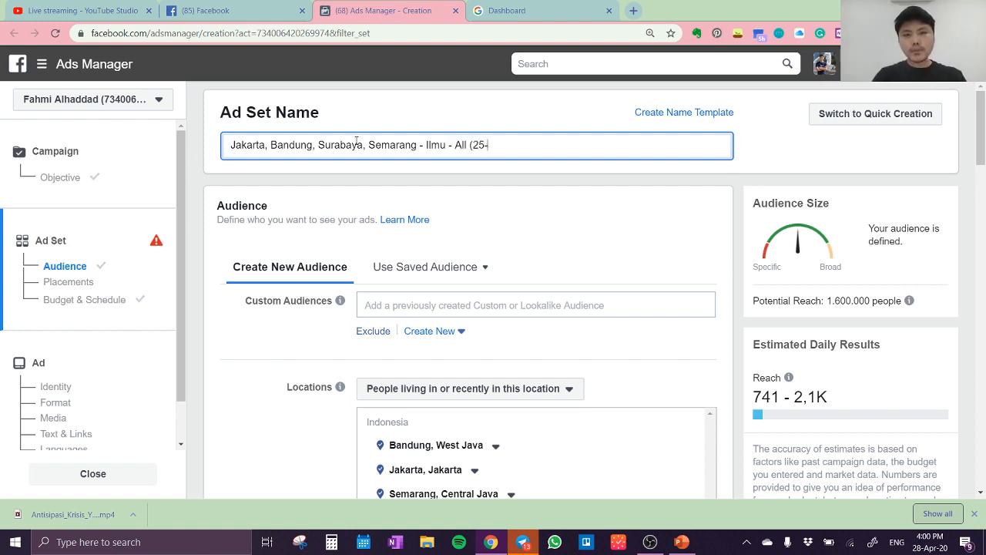
text(30))
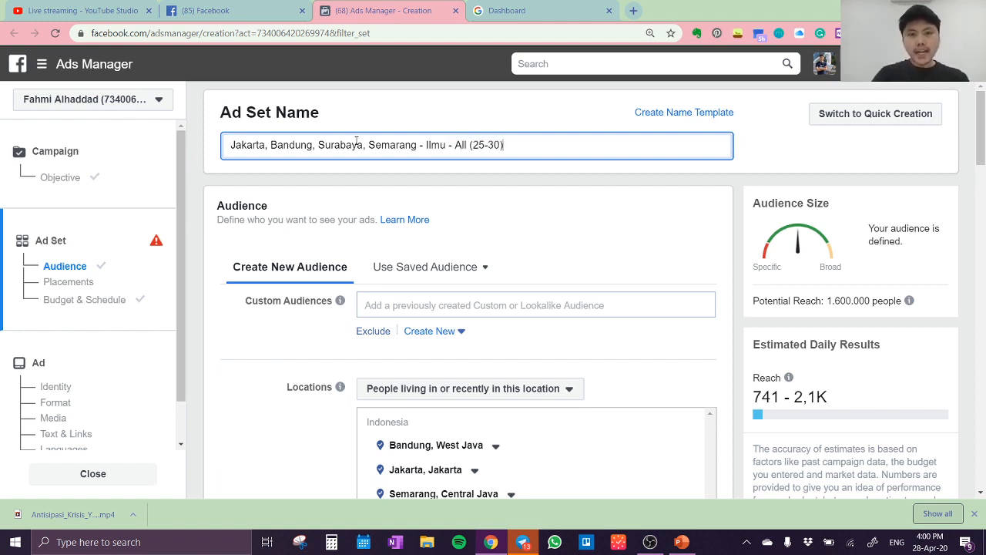
text( - Starter 1)
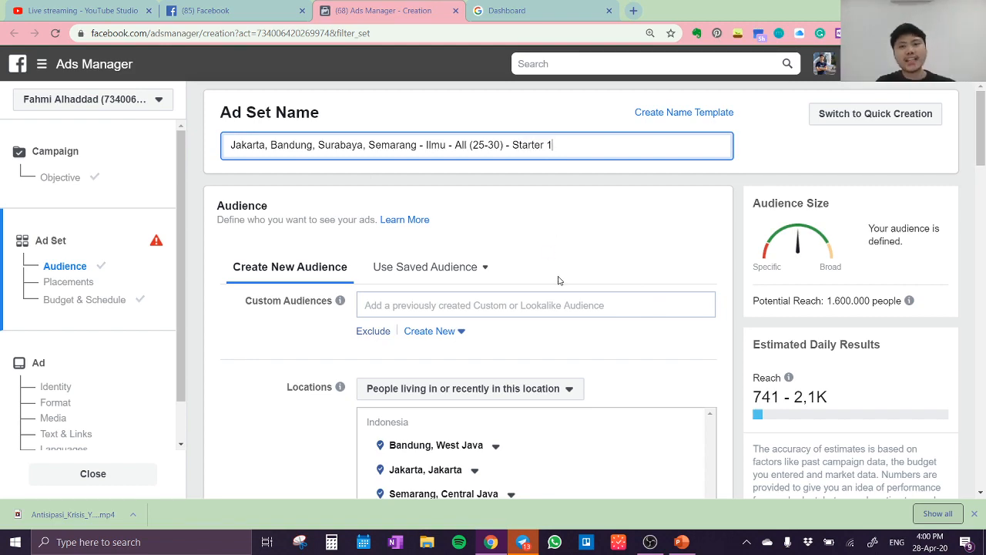
Continue from the ad set to the ad setup and name the ad "Starter 1"
scroll(559, 280, down, 4)
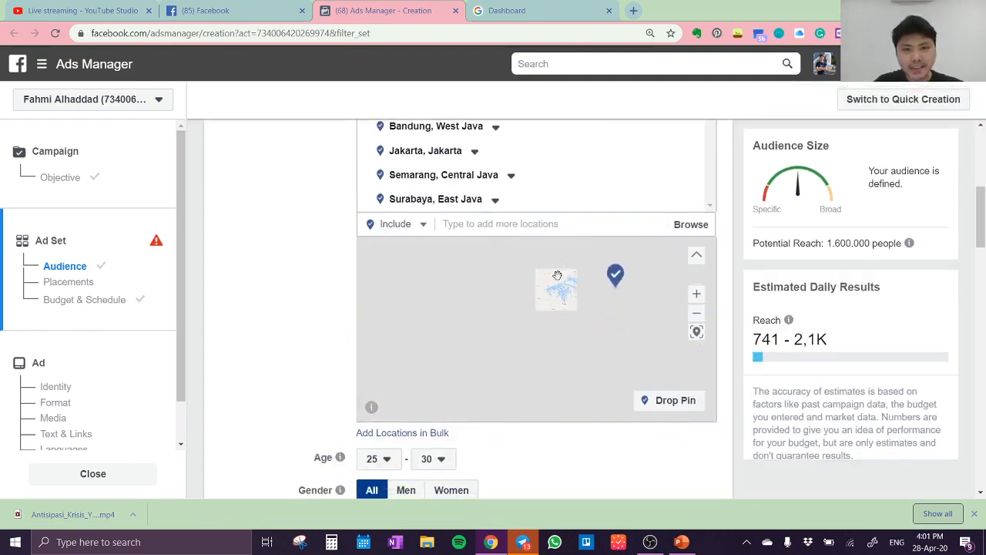
scroll(563, 451, down, 10)
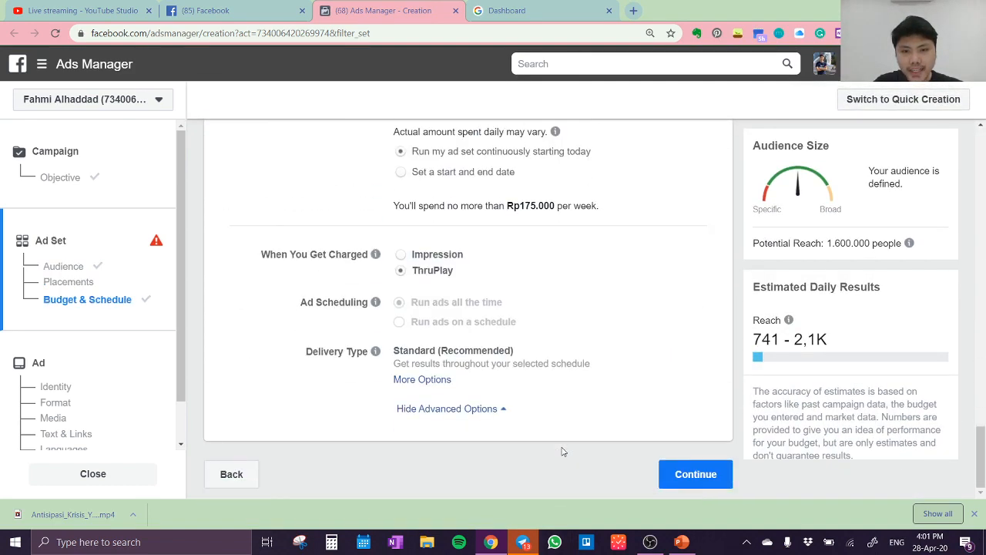
click(664, 475)
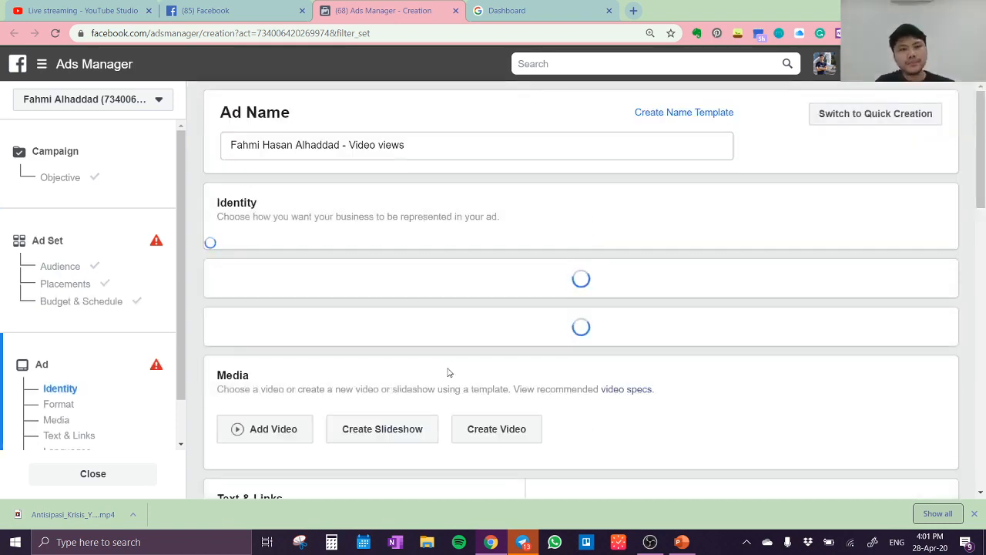
drag(441, 153, 218, 137)
text(Startr)
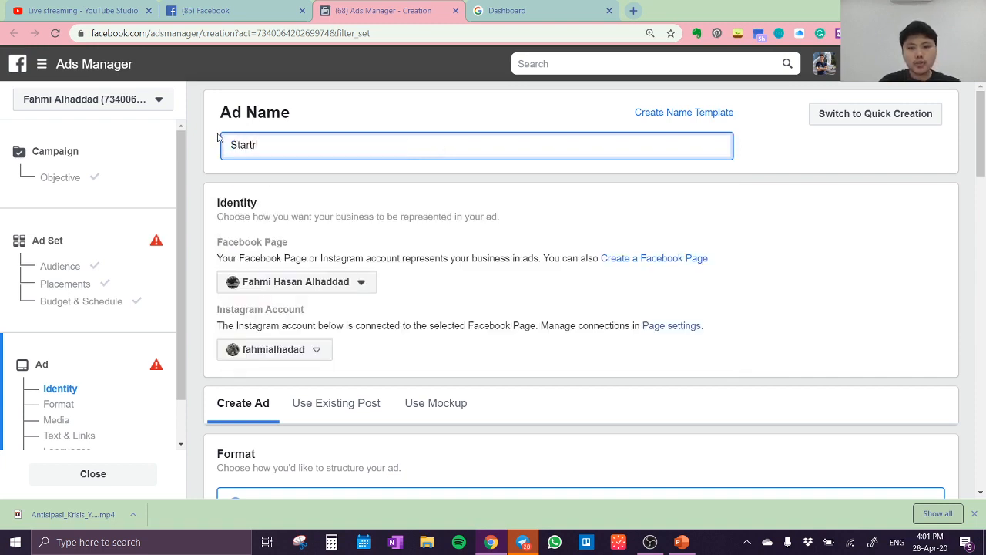
key(BackSpace)
text(er 1)
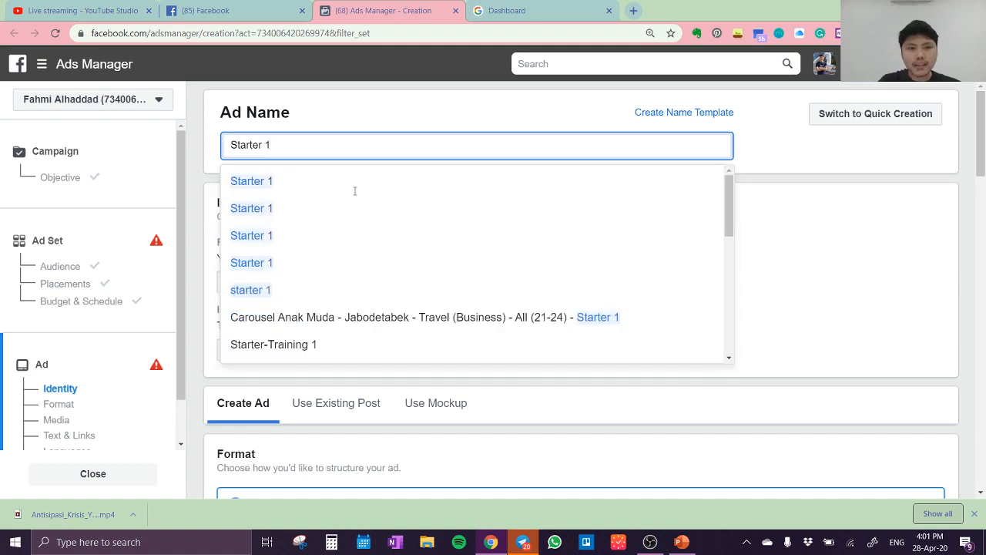
click(355, 190)
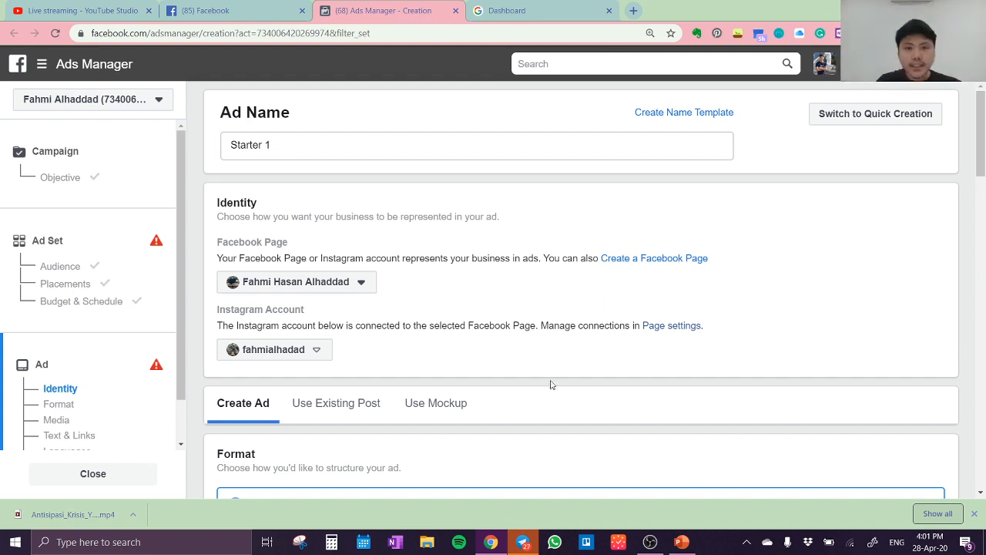
scroll(413, 356, down, 1)
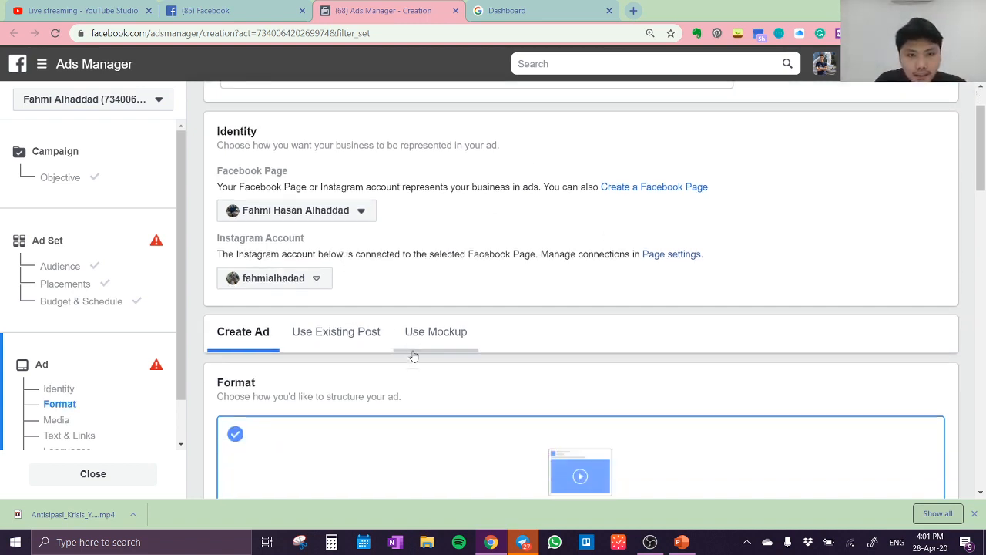
scroll(414, 356, down, 6)
scroll(414, 356, up, 4)
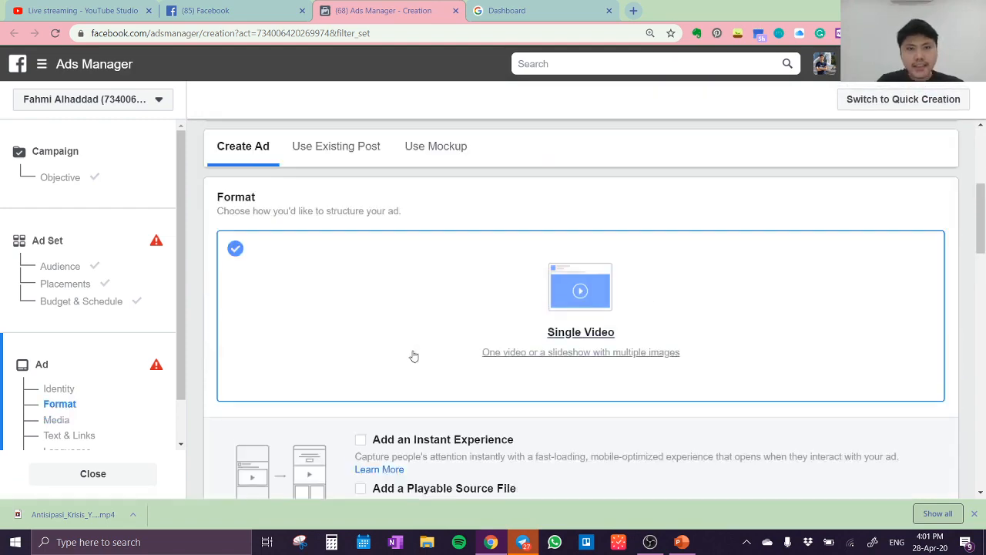
scroll(413, 356, up, 4)
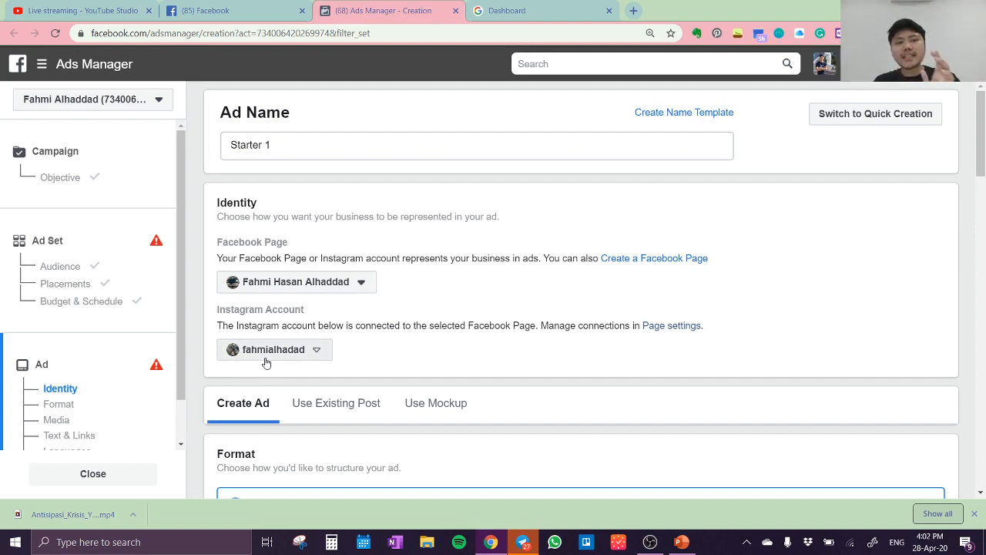
Upload the video Antisipasi_Krisis_Yang_Terjadi from the Downloads folder as the ad's media
scroll(479, 306, down, 3)
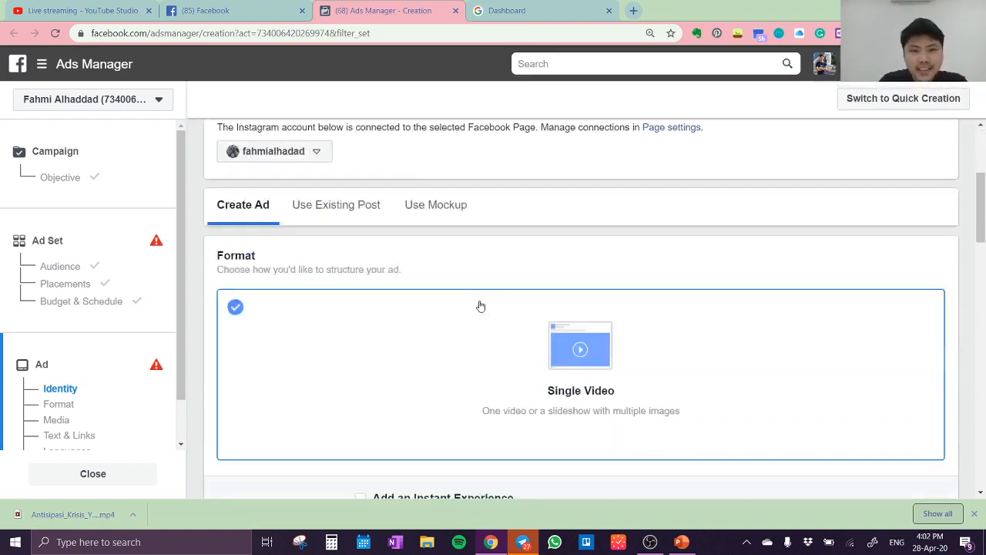
scroll(481, 306, down, 5)
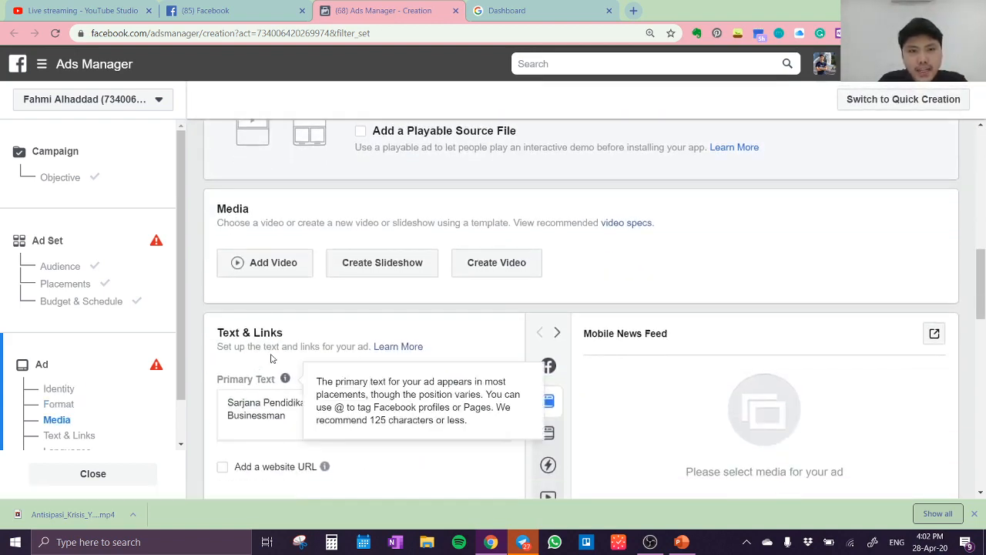
click(273, 263)
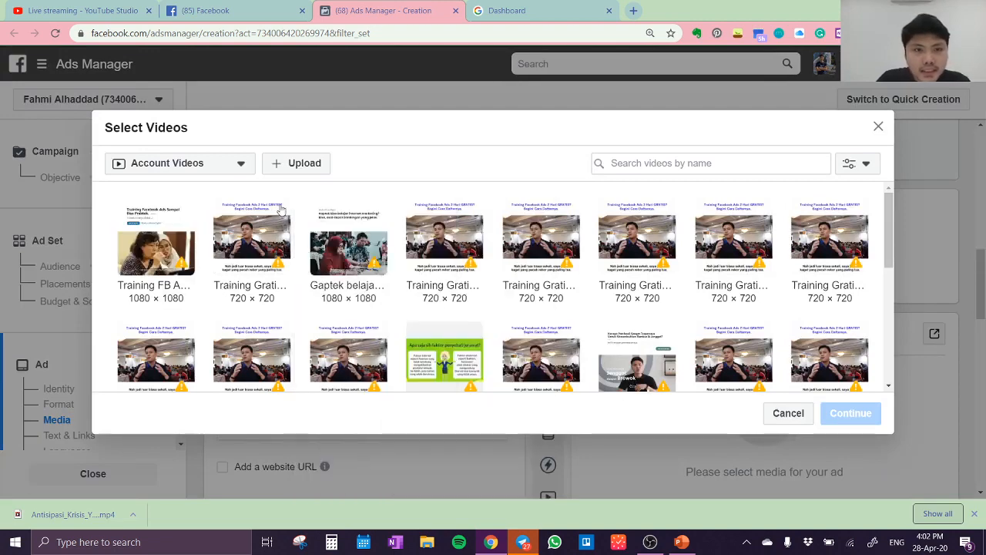
click(298, 165)
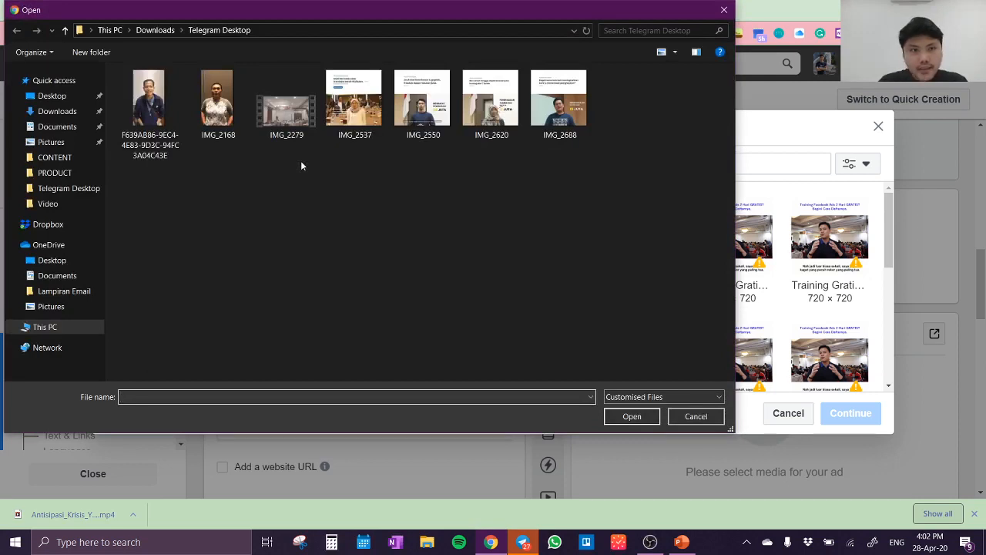
click(57, 111)
click(149, 123)
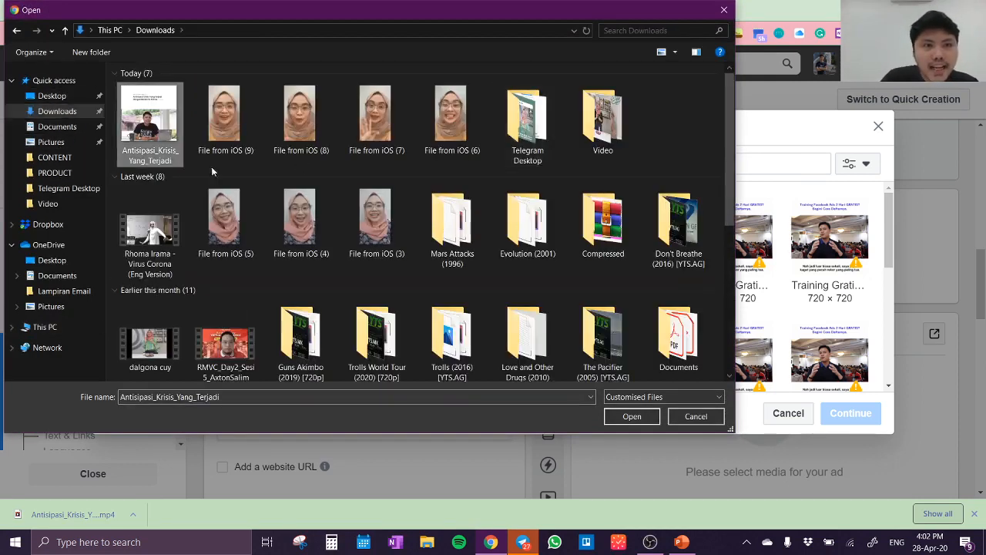
click(643, 418)
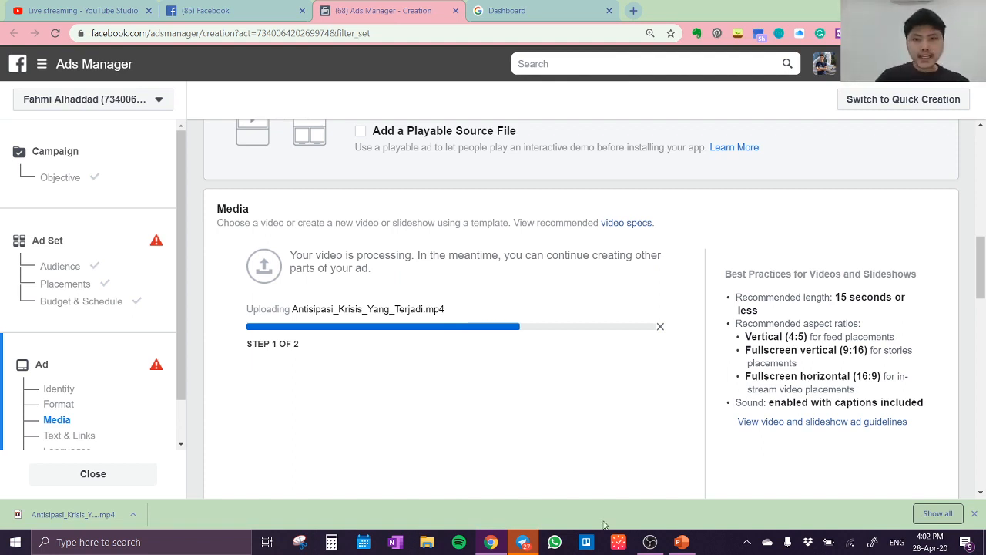
Clear the prefilled primary text of the ad
scroll(462, 401, down, 5)
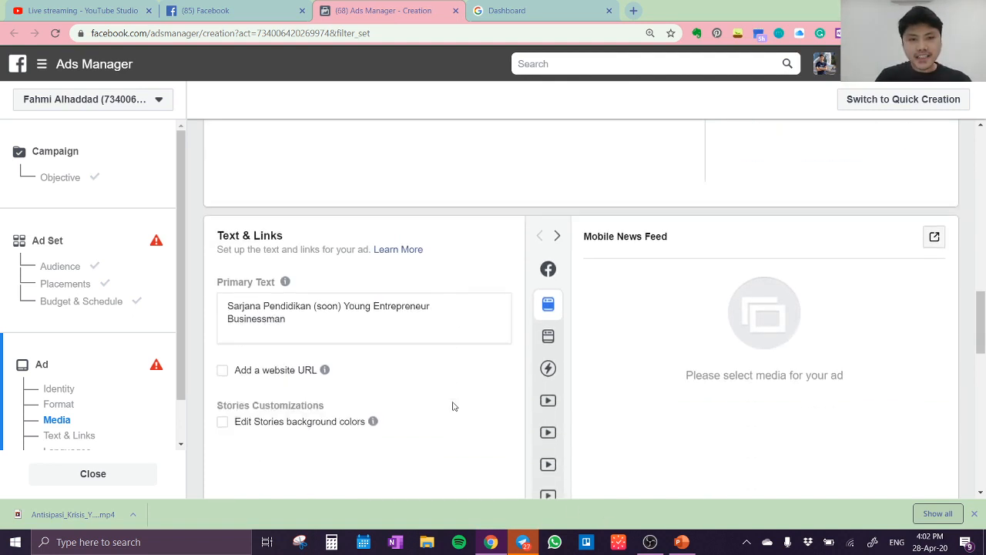
click(293, 282)
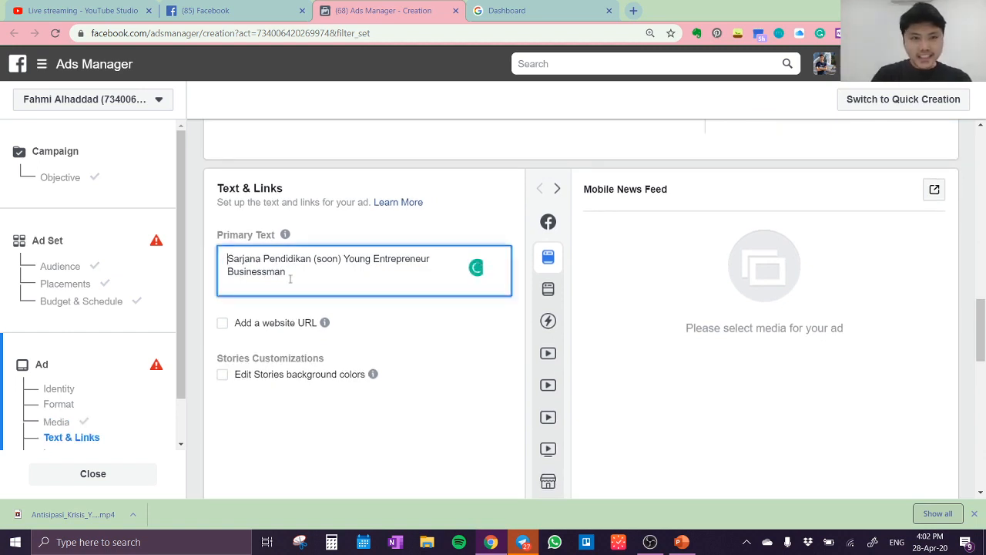
key(ctrl+a)
key(BackSpace)
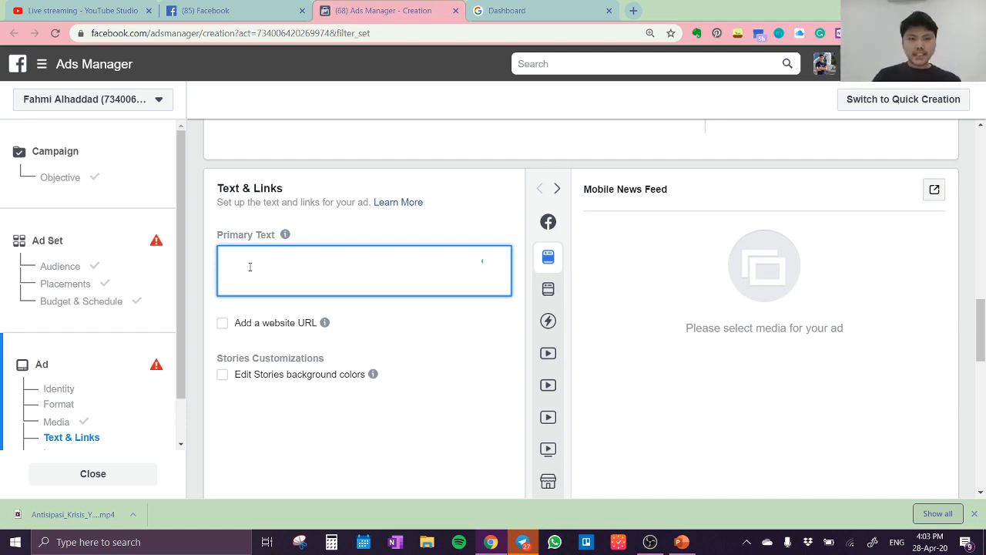
key(BackSpace)
text(In)
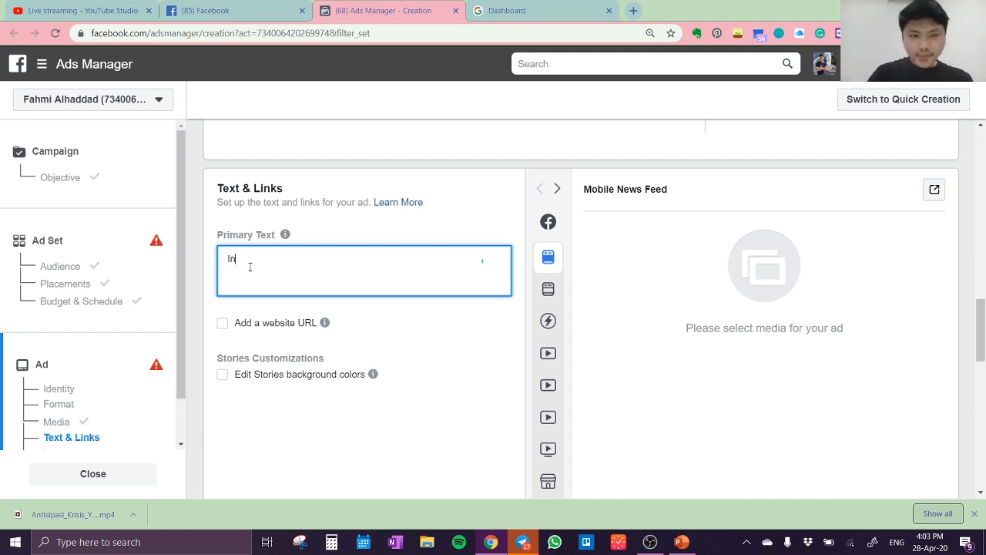
Switch to the ABDi dashboard and copy the video's copywriting from "Ingin Belajar Bangun Bisnis" through "Sampai jumpa di video berikutnya :)"
click(551, 15)
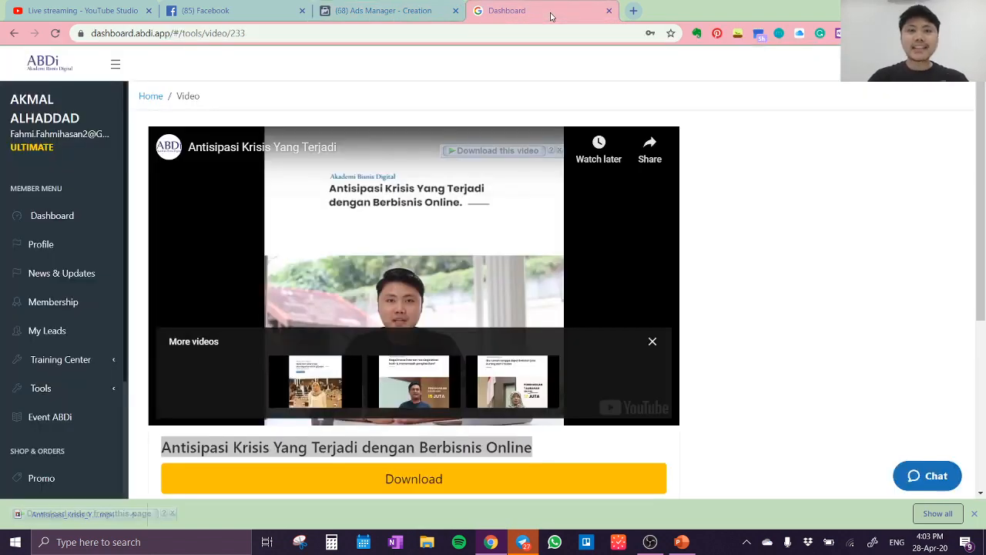
scroll(628, 283, down, 3)
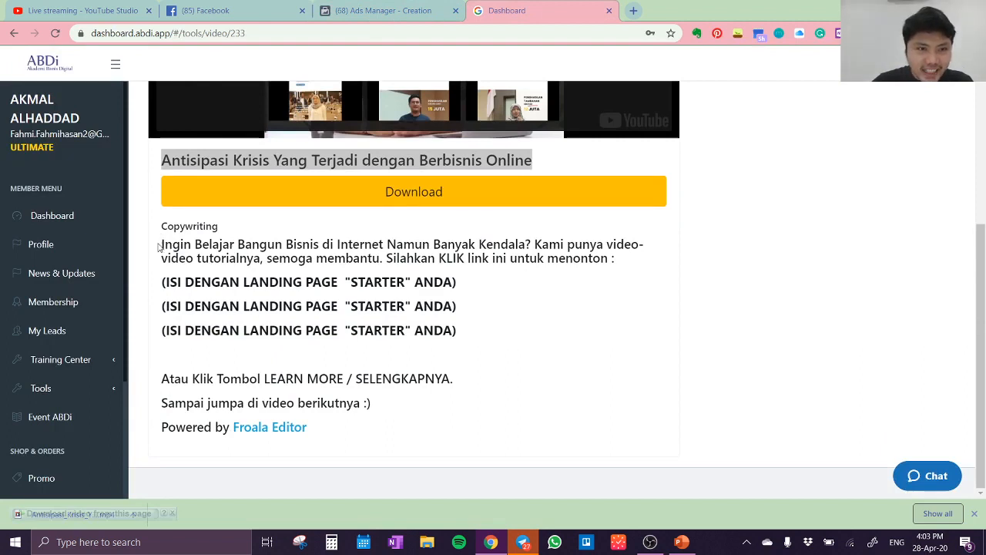
drag(162, 245, 379, 406)
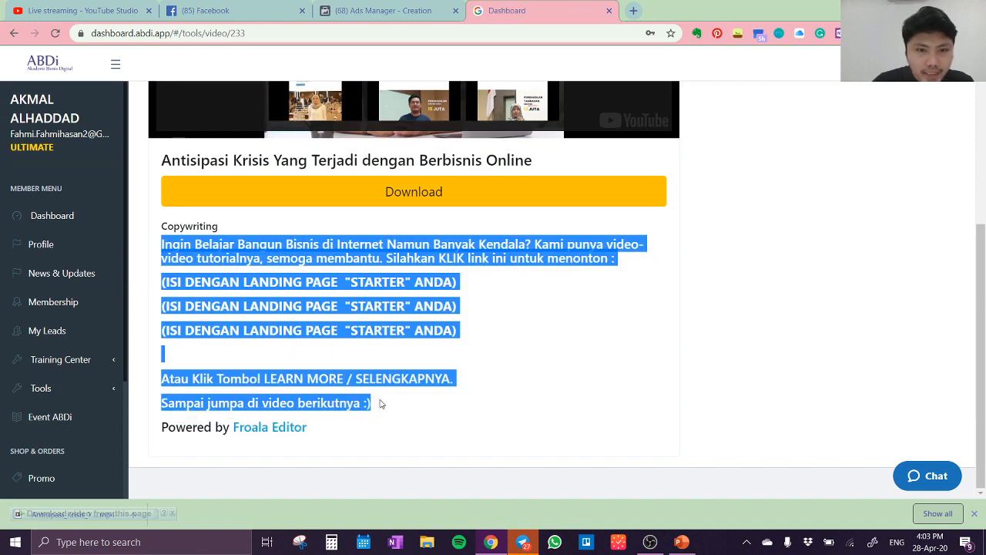
right_click(356, 296)
click(388, 307)
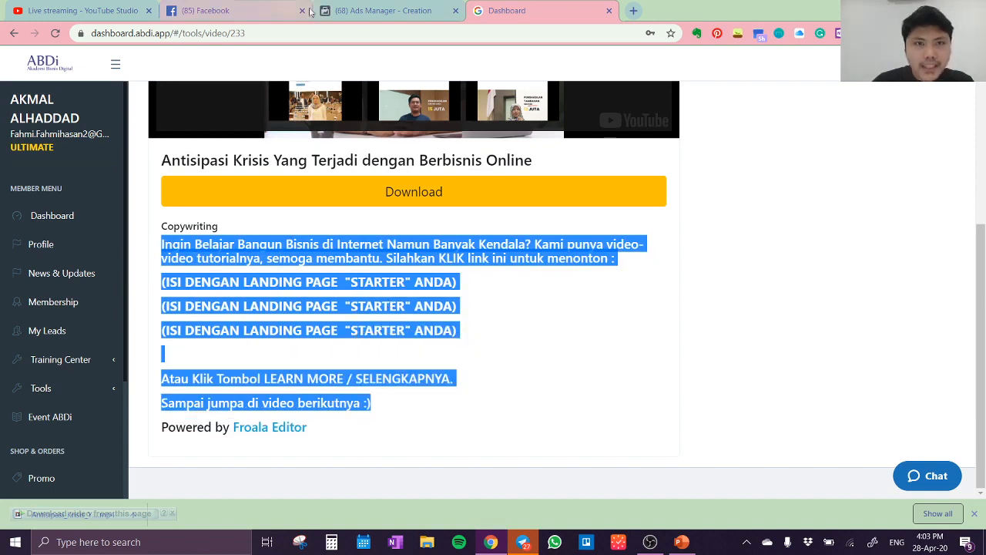
Back in Ads Manager, paste the copywriting as the primary text and delete its three "ISI DENGAN LANDING PAGE" placeholder lines
click(349, 11)
right_click(386, 254)
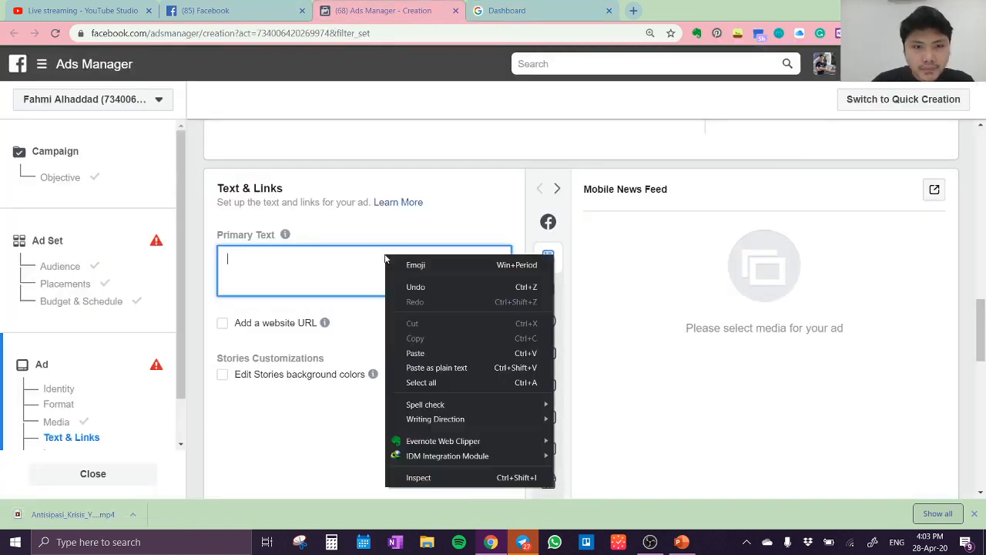
click(447, 350)
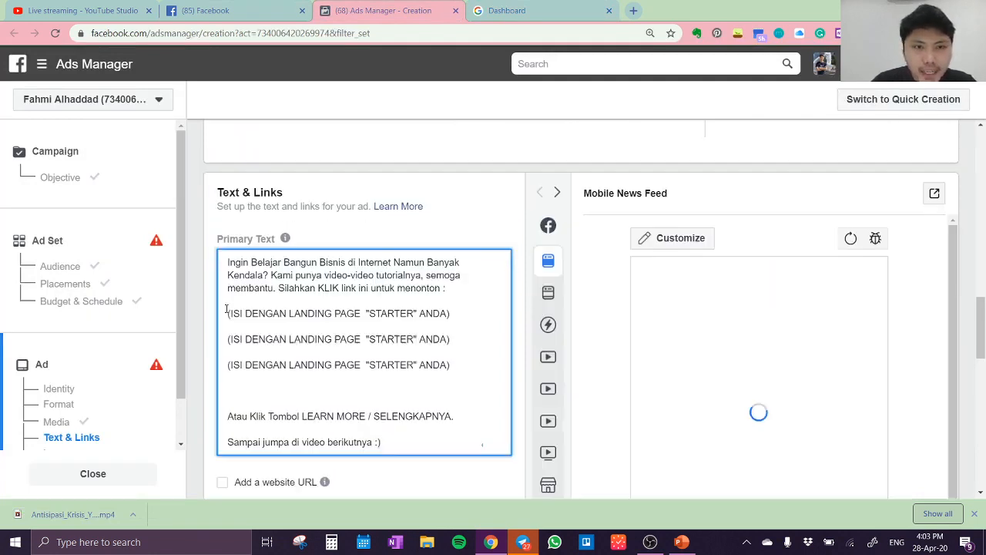
drag(452, 365, 223, 307)
key(BackSpace)
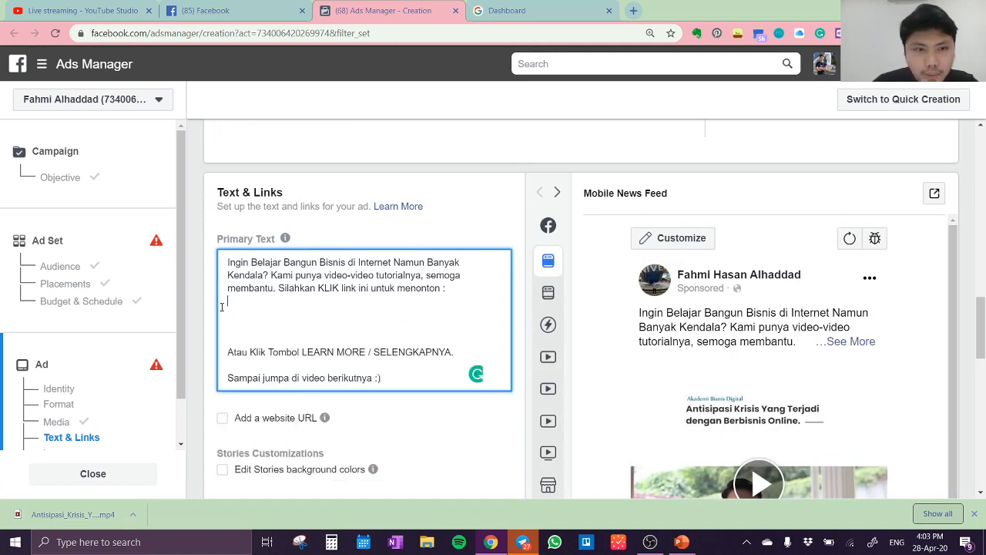
key(BackSpace)
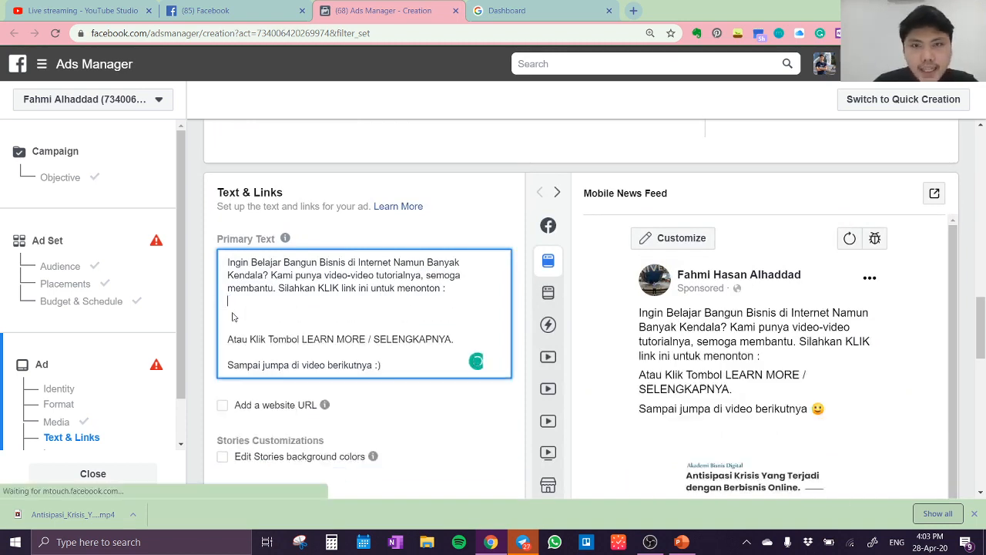
Return to the ABDi dashboard, pause the playing video and open the Landing Pages tool
click(501, 11)
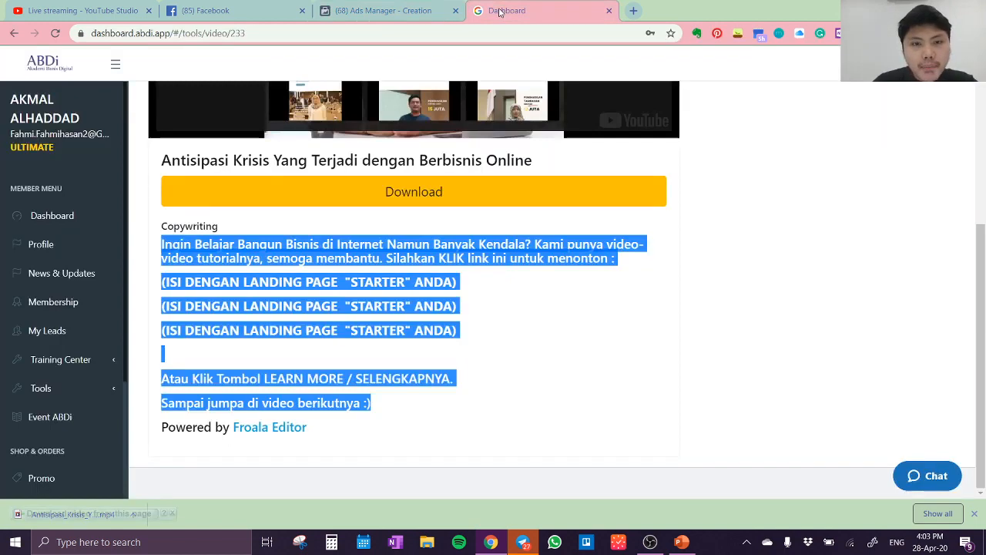
scroll(59, 333, up, 3)
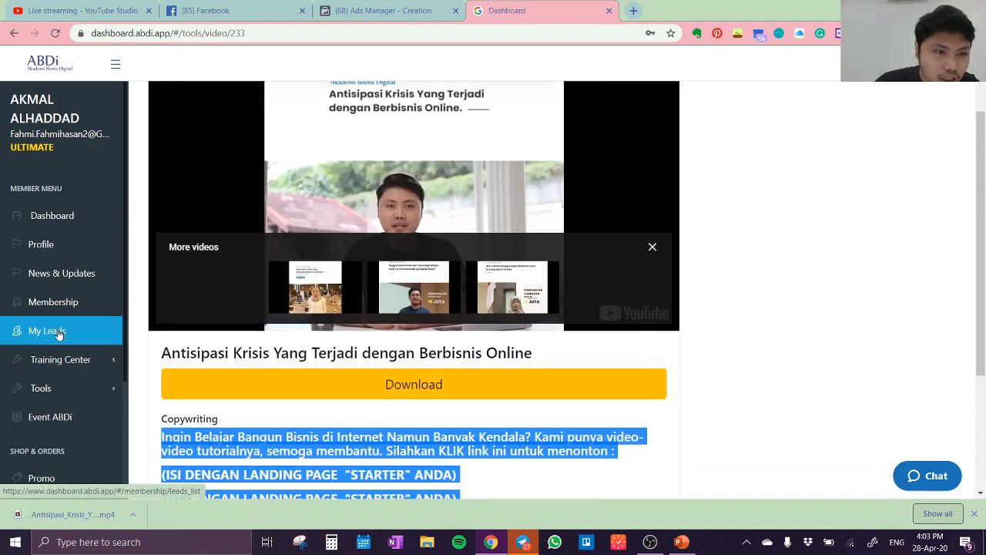
scroll(59, 333, down, 3)
click(65, 392)
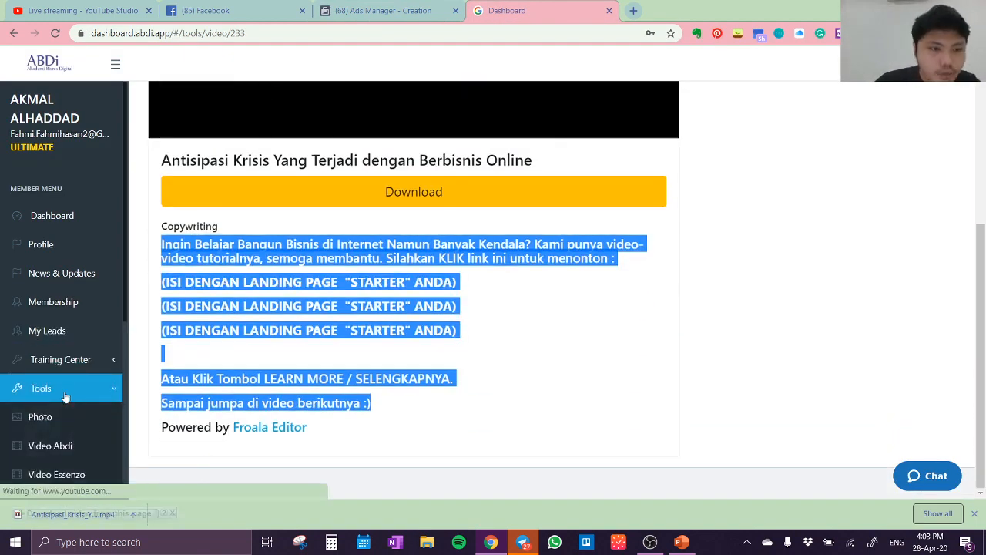
scroll(60, 414, down, 3)
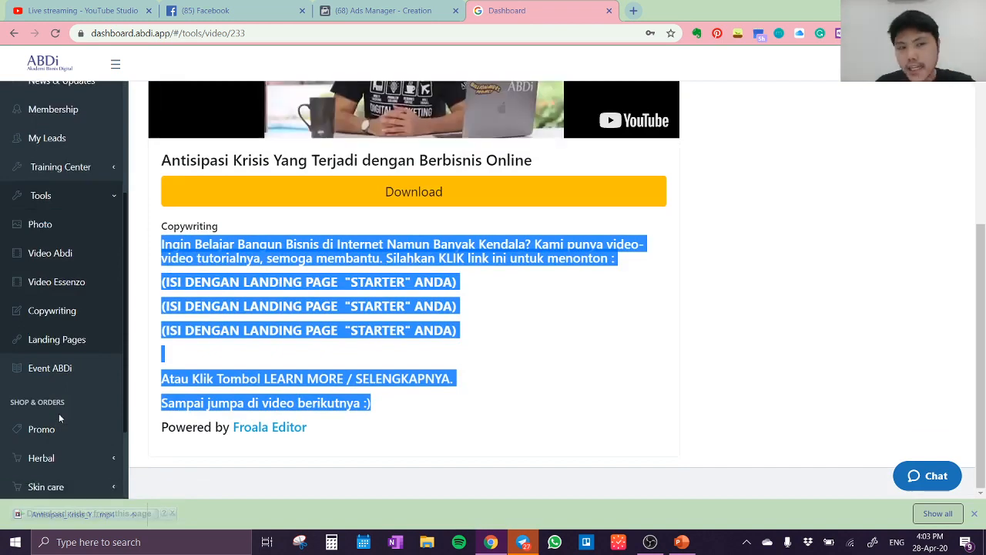
click(376, 102)
scroll(376, 103, up, 3)
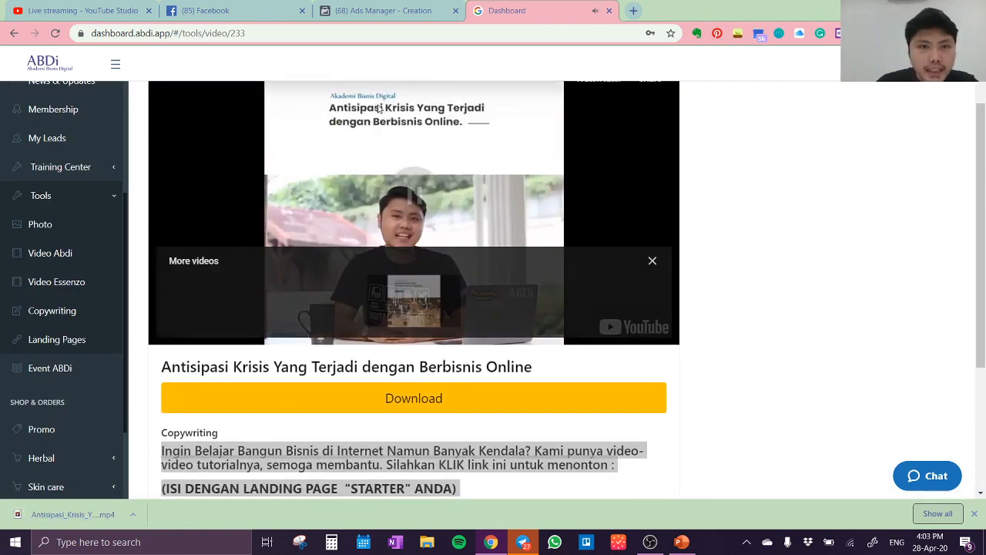
click(60, 342)
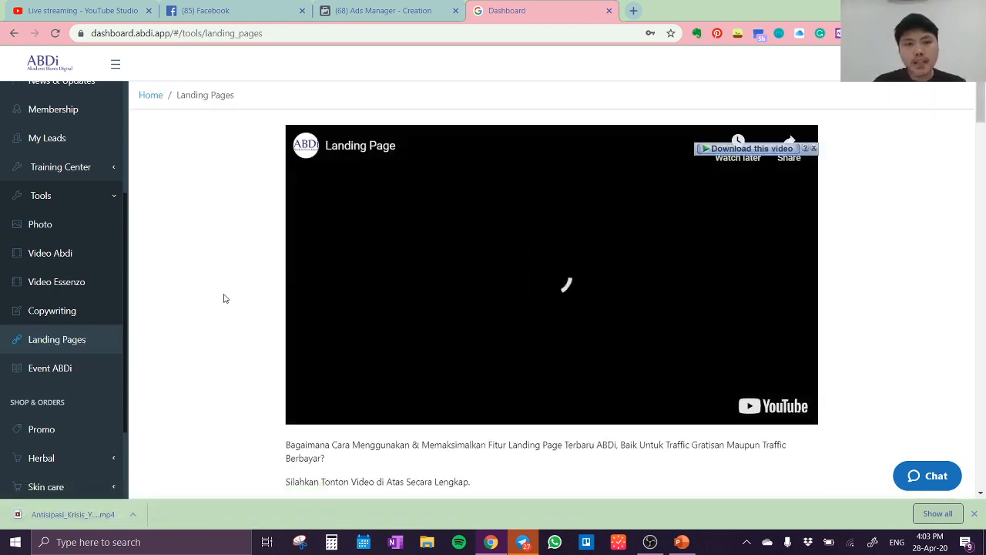
Pause the landing page tutorial video, expand the Starter landing pages and copy the Starter1 funnel link
scroll(225, 298, down, 2)
click(555, 179)
scroll(554, 179, up, 1)
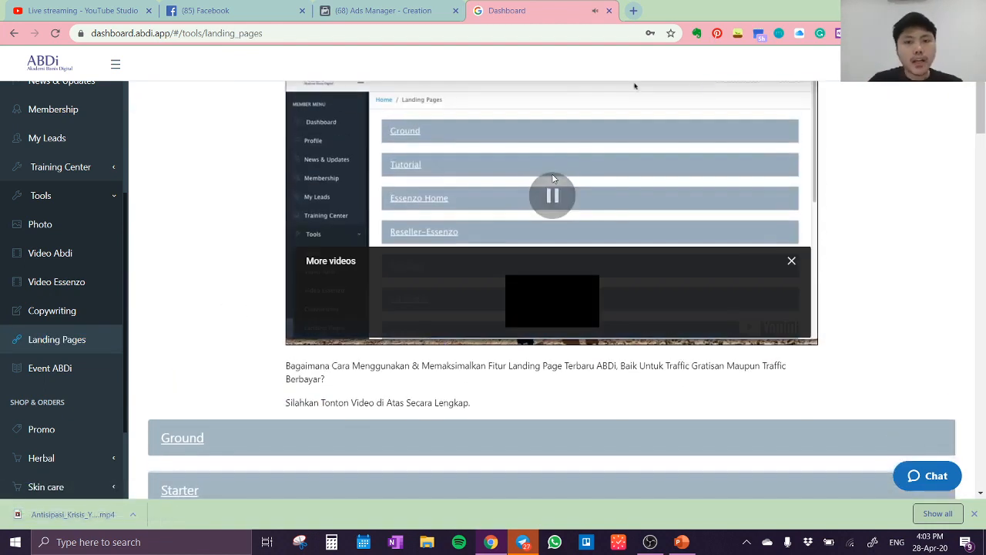
scroll(234, 272, down, 5)
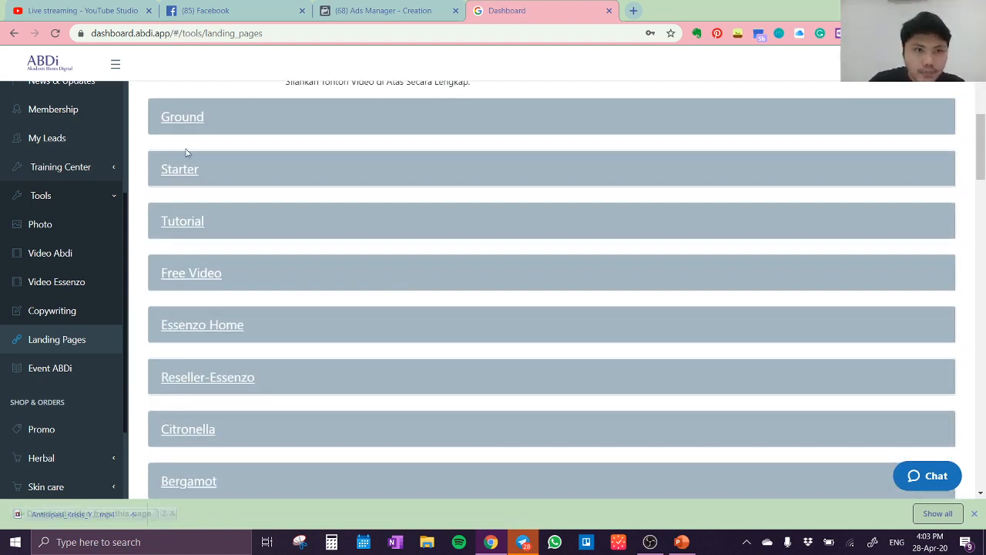
click(189, 175)
drag(172, 218, 625, 222)
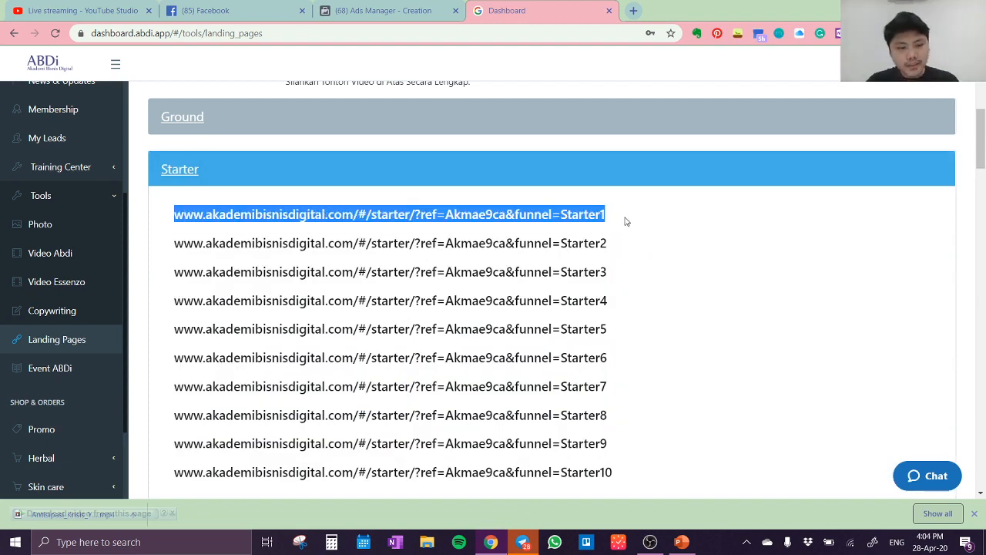
In Ads Manager, insert the Starter1 link on three consecutive lines after the primary text's intro and remove an extra blank line below them
click(332, 10)
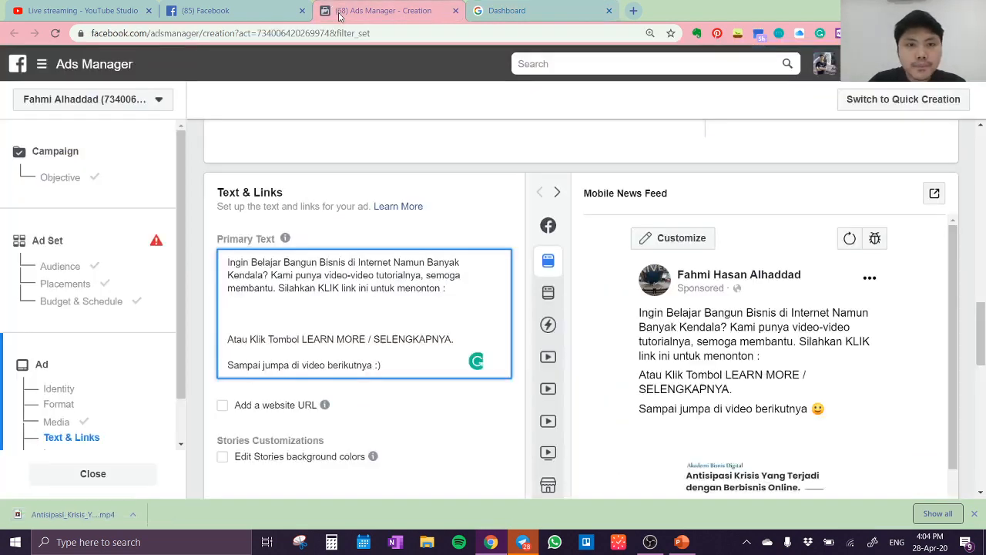
key(Return)
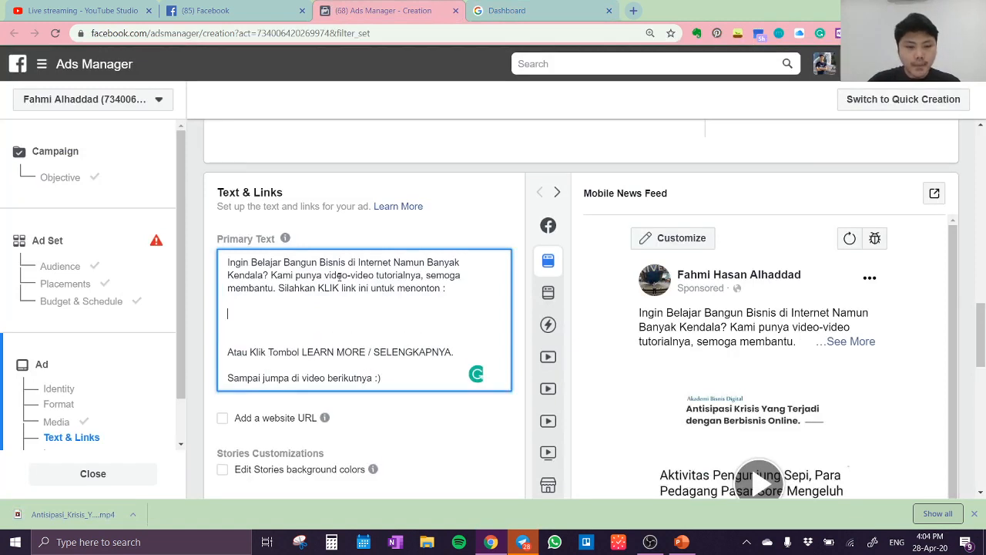
key(ctrl+v)
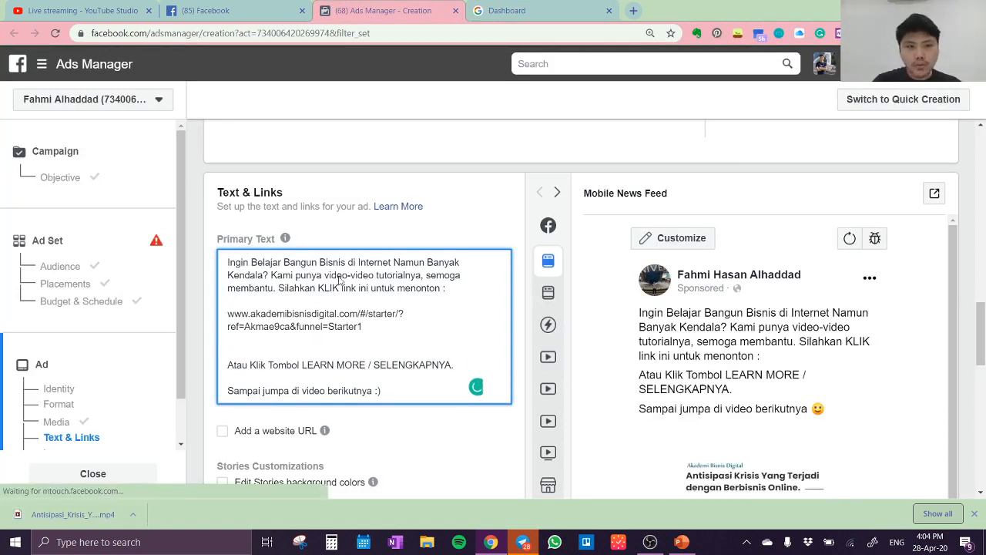
key(Return)
key(ctrl+v)
key(Return)
key(ctrl+v)
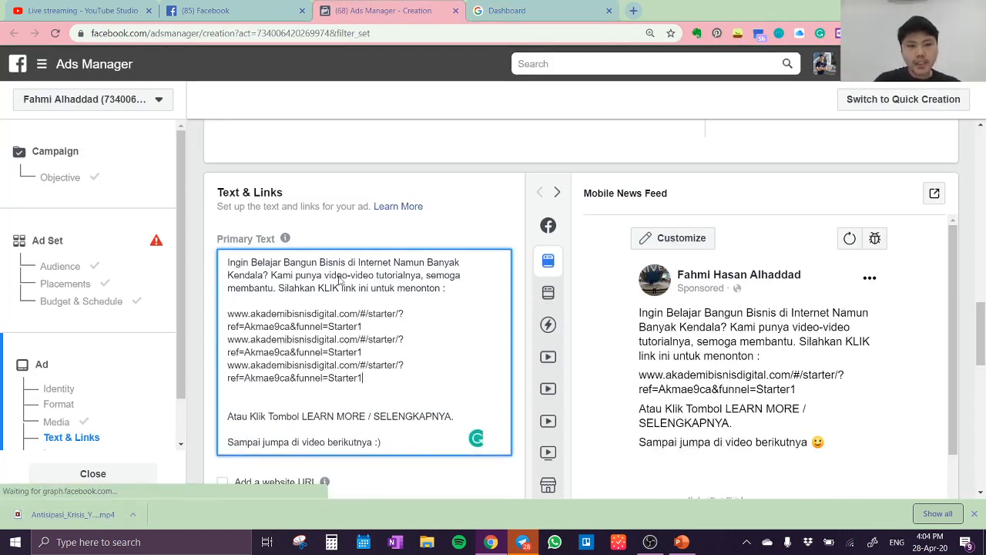
click(278, 401)
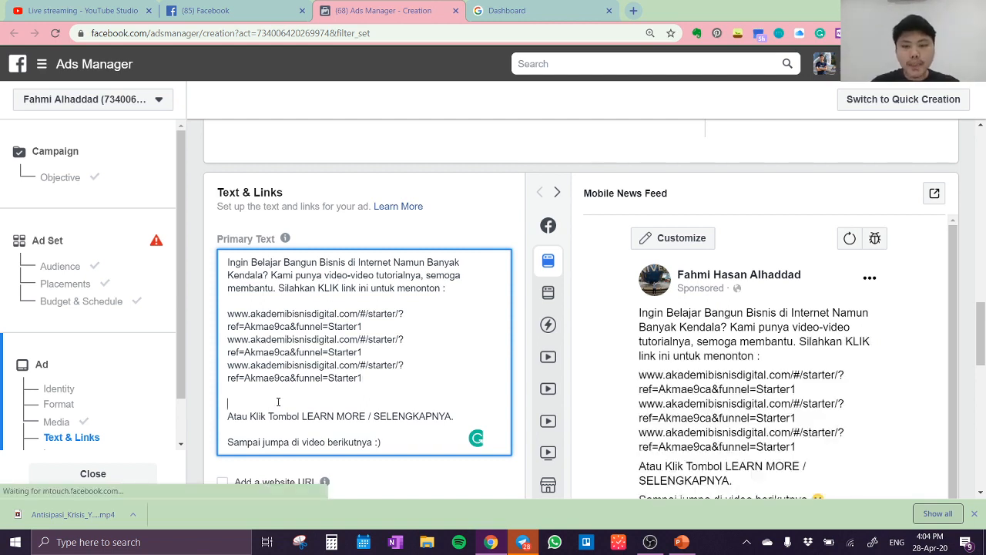
key(BackSpace)
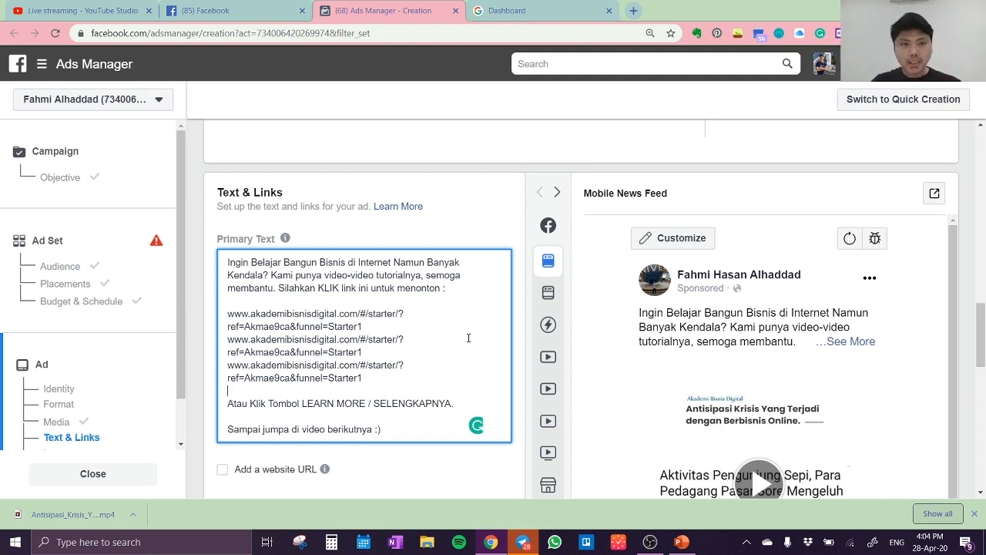
scroll(409, 313, up, 2)
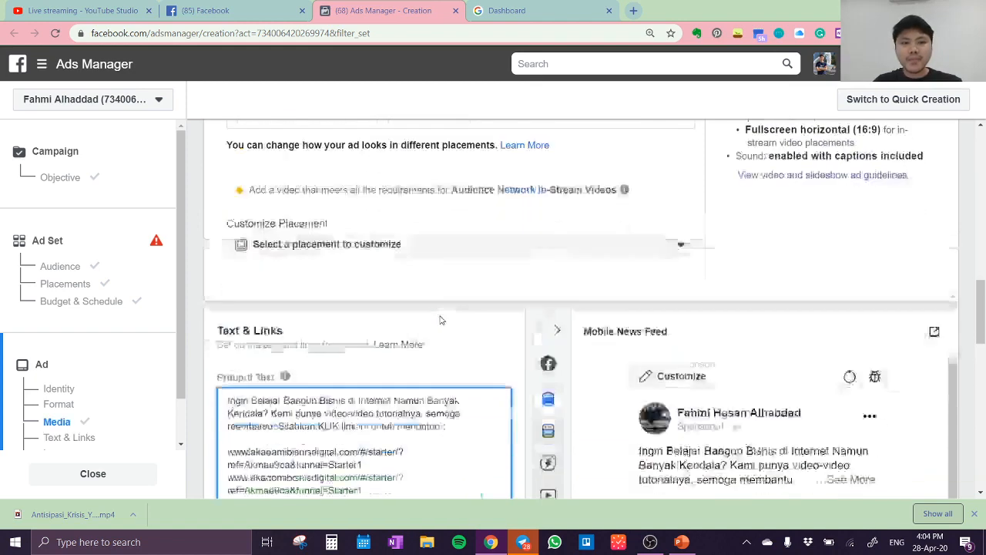
scroll(440, 319, down, 4)
scroll(441, 320, down, 2)
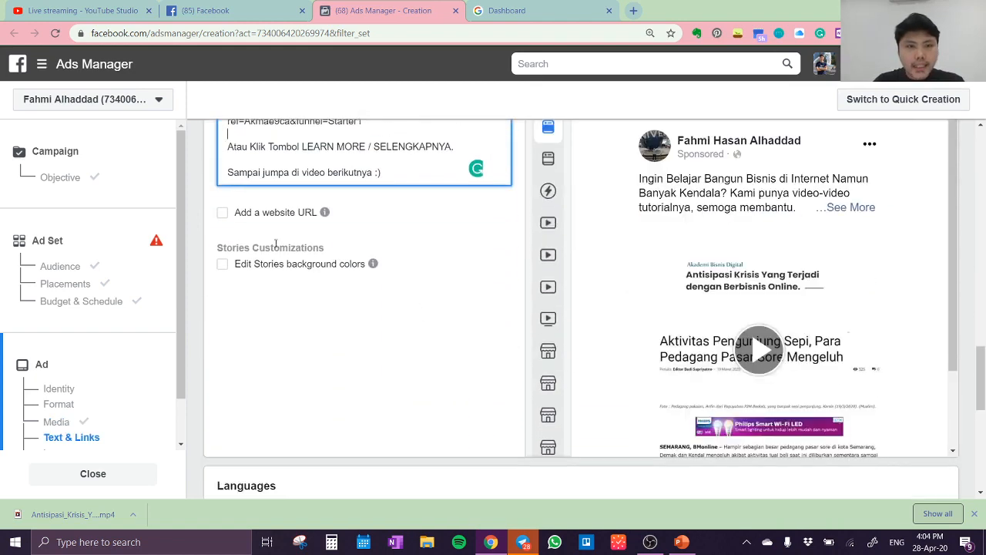
Enable a website URL for the ad and paste the Starter1 landing page link into it
click(221, 213)
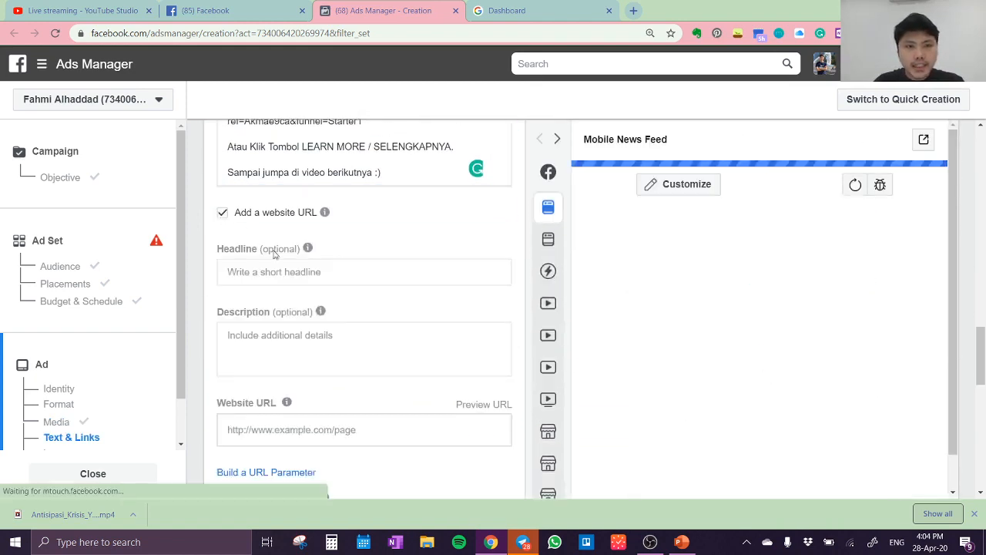
click(299, 429)
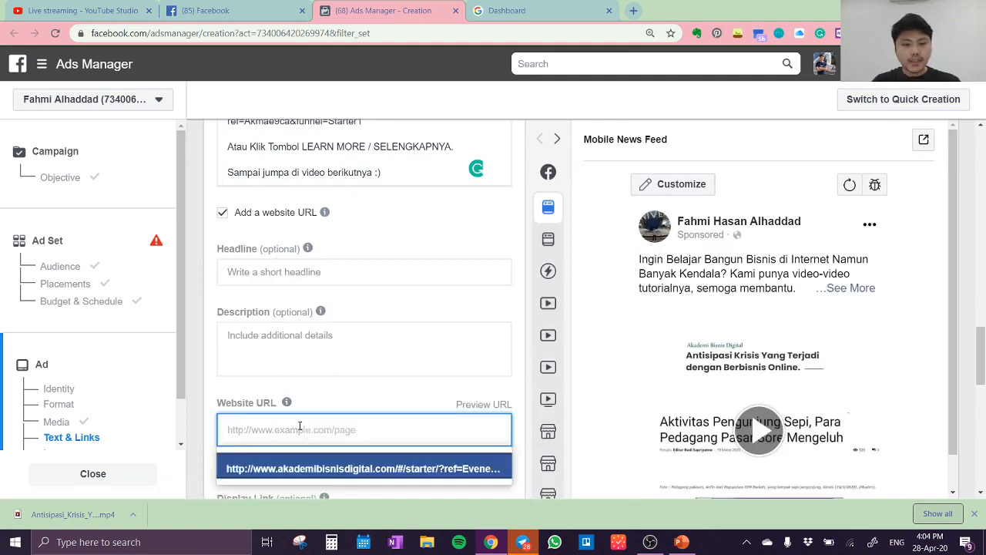
key(ctrl+v)
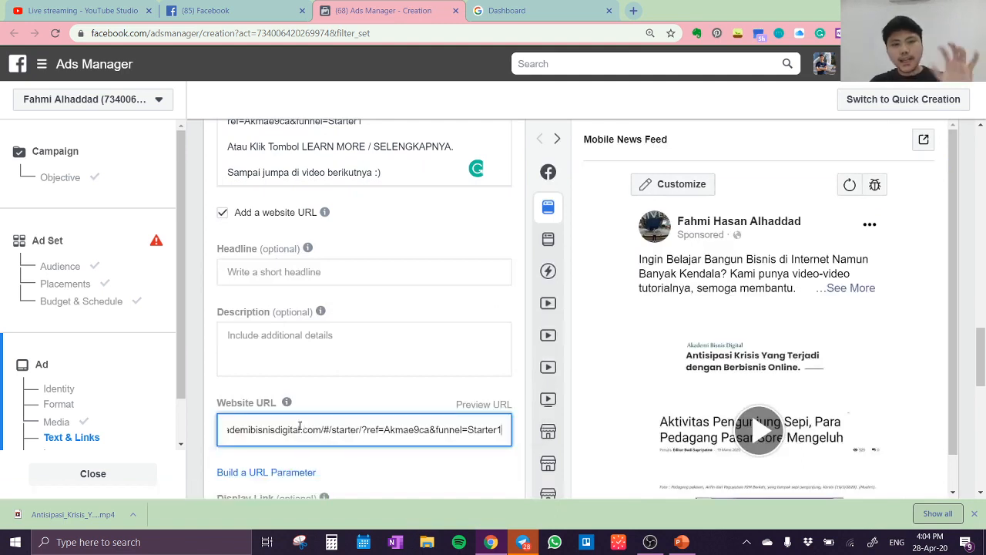
Enter "Antisipasi Krisis yang terjadi dengan berbisnis online" as the ad's headline
click(315, 269)
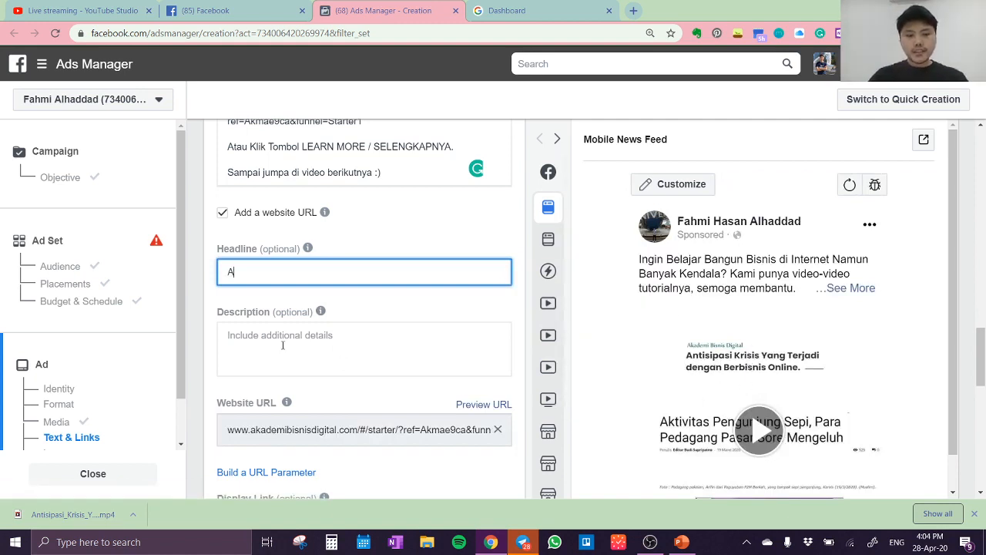
text(Antisipasi Kr)
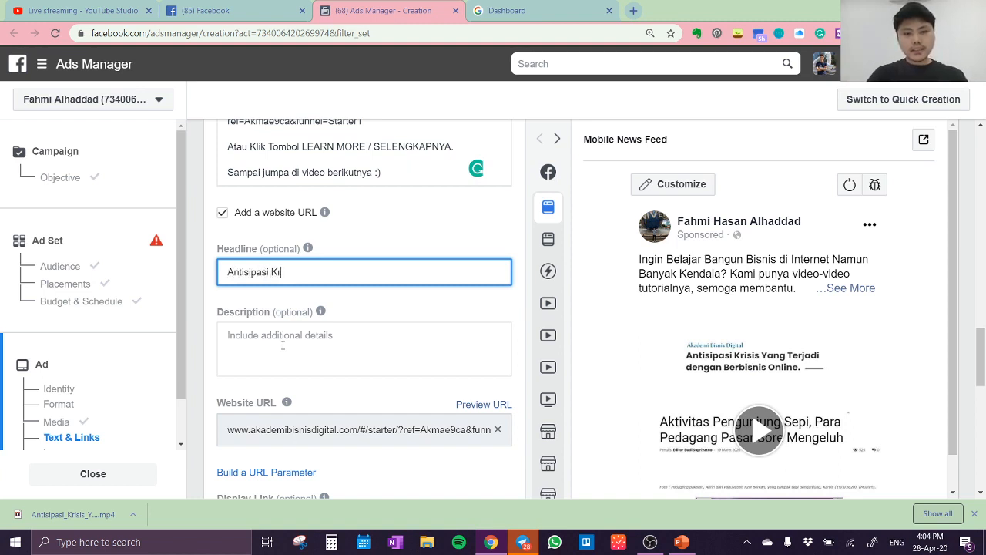
text(isis yang )
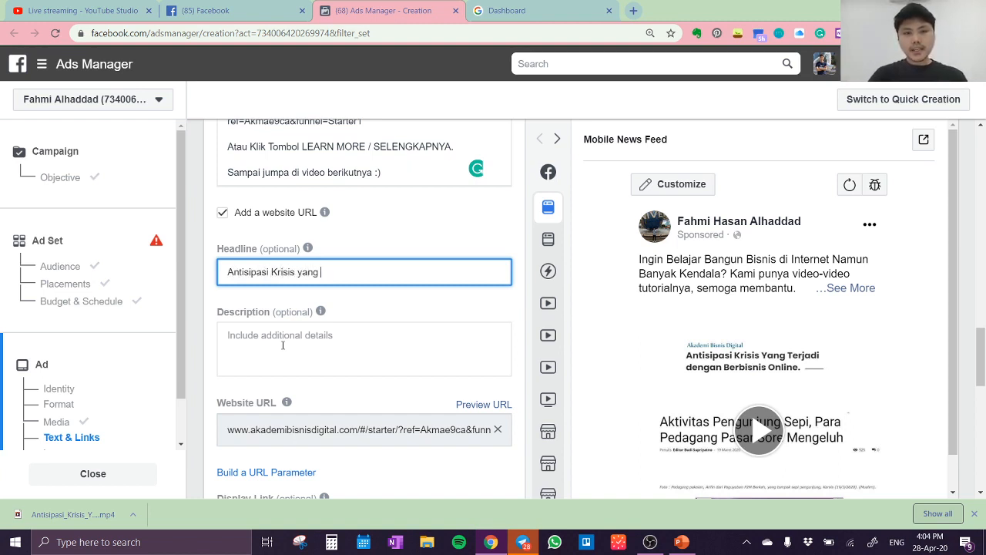
text(terjadi dengan berbisnis )
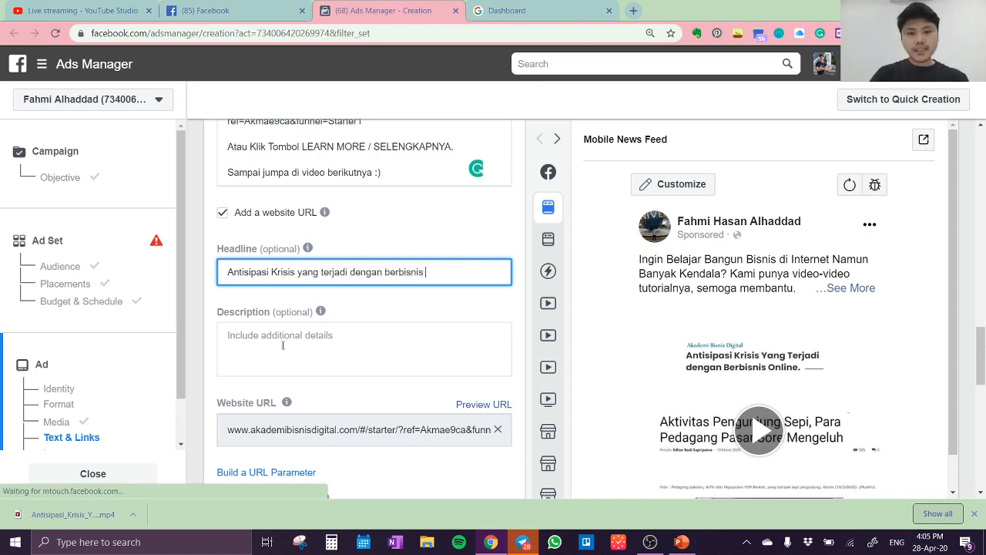
text(online)
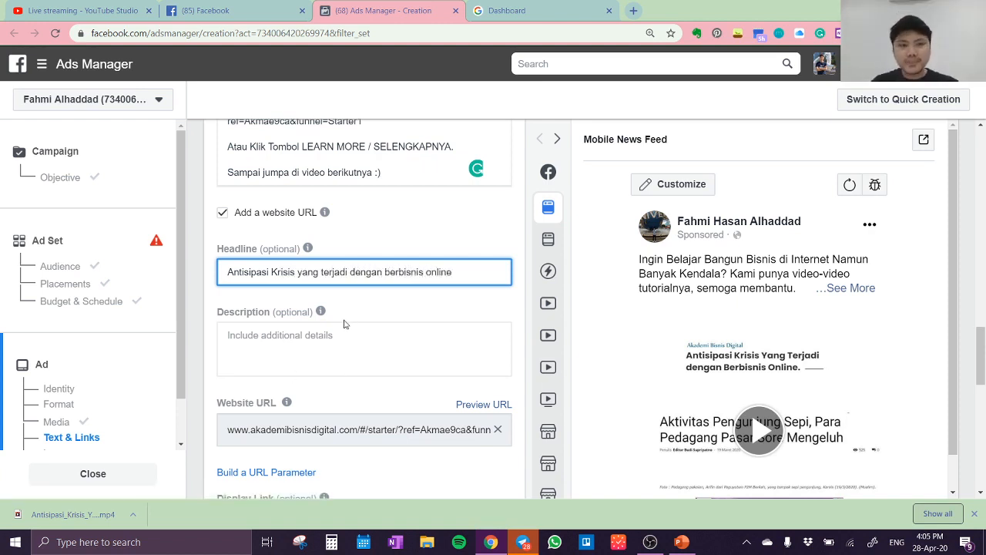
Edit the ad video to use a custom thumbnail, choosing the white ABDi logo frame, and save it
scroll(345, 324, down, 3)
scroll(351, 304, up, 4)
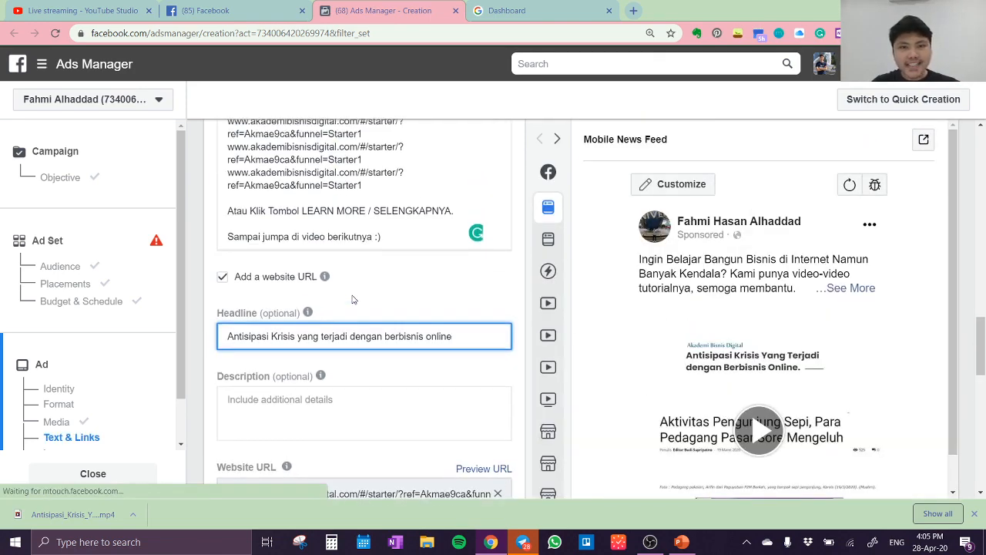
scroll(352, 299, up, 6)
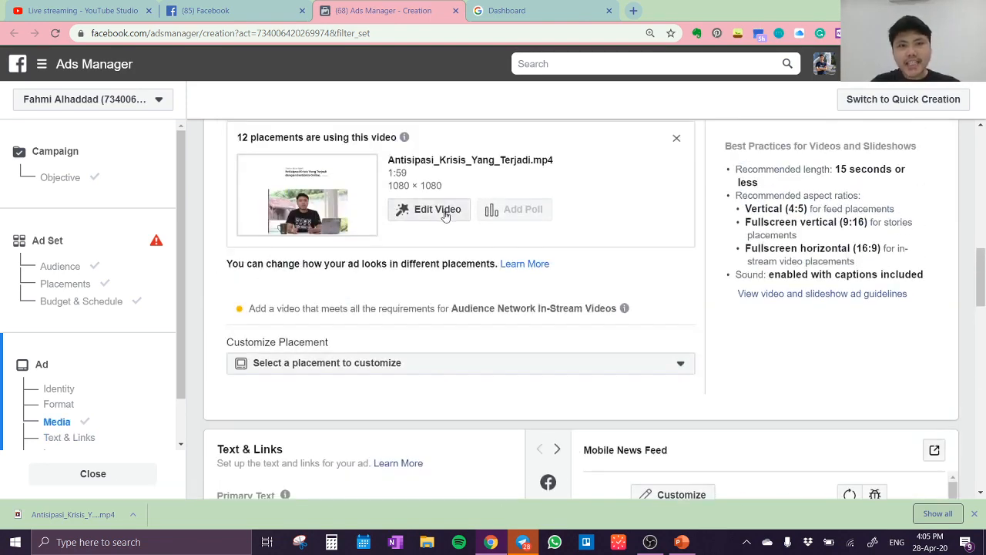
click(445, 212)
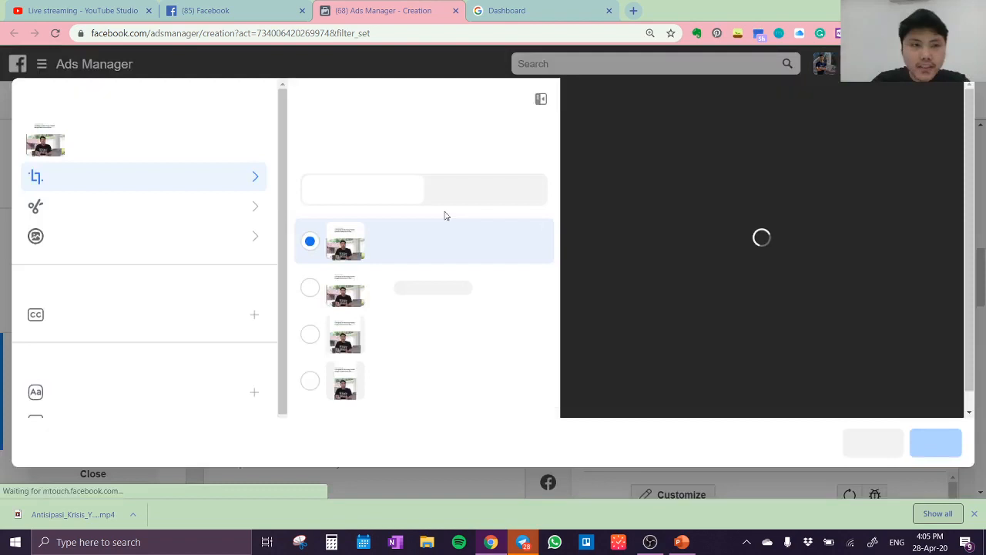
click(185, 245)
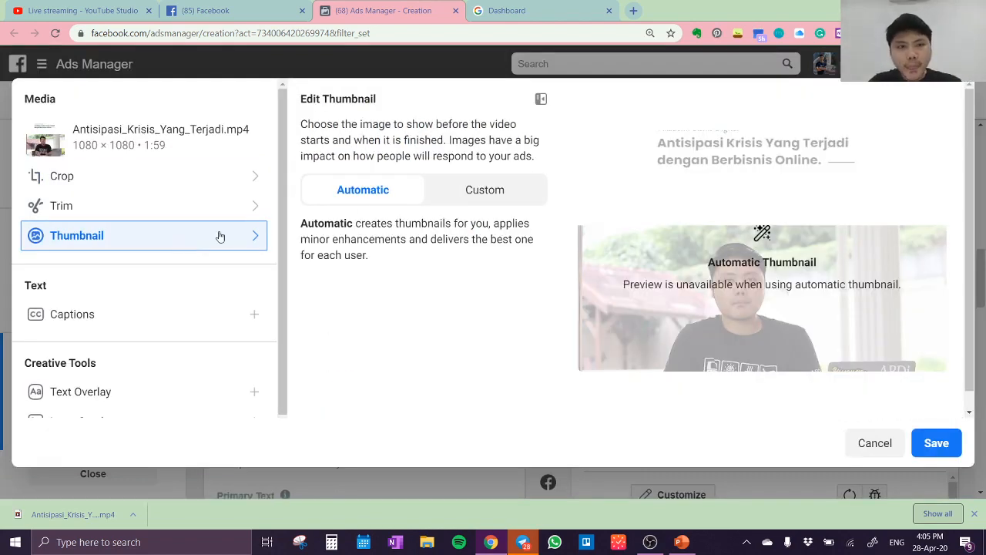
click(478, 195)
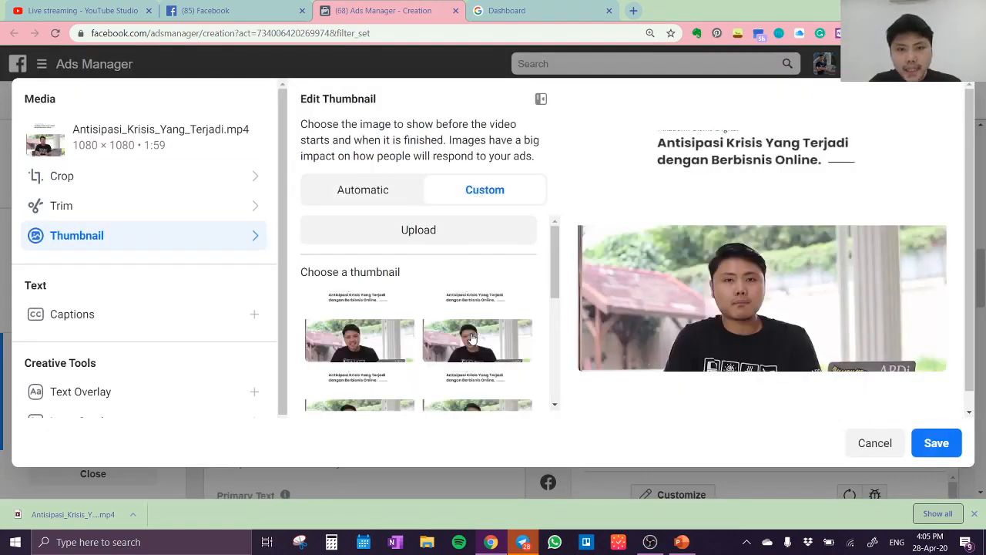
scroll(470, 342, down, 3)
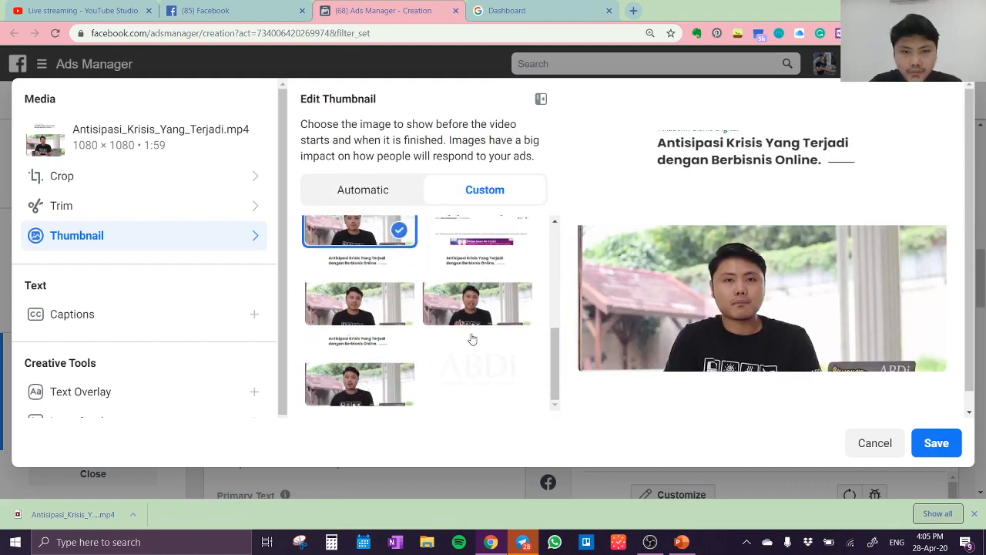
right_click(471, 341)
click(495, 384)
click(495, 384)
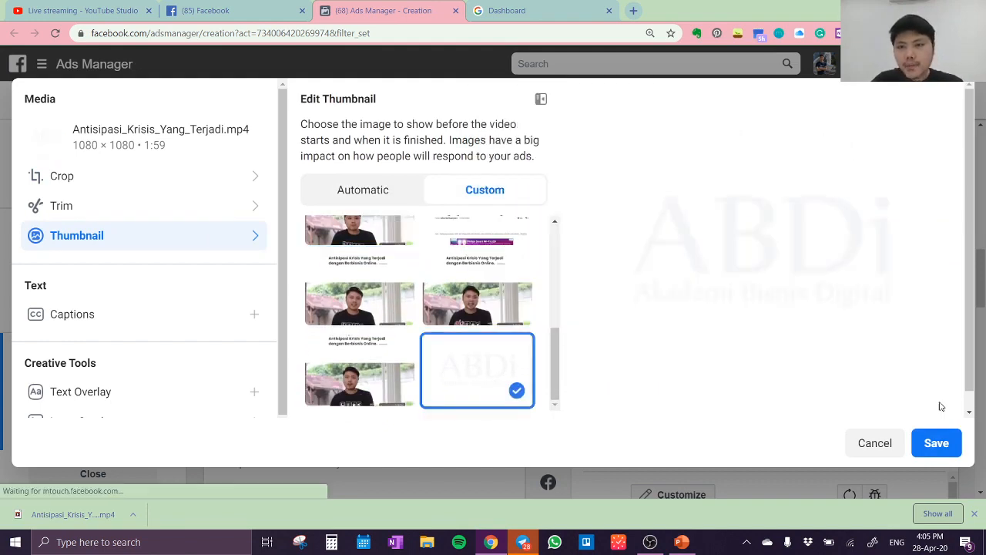
click(951, 452)
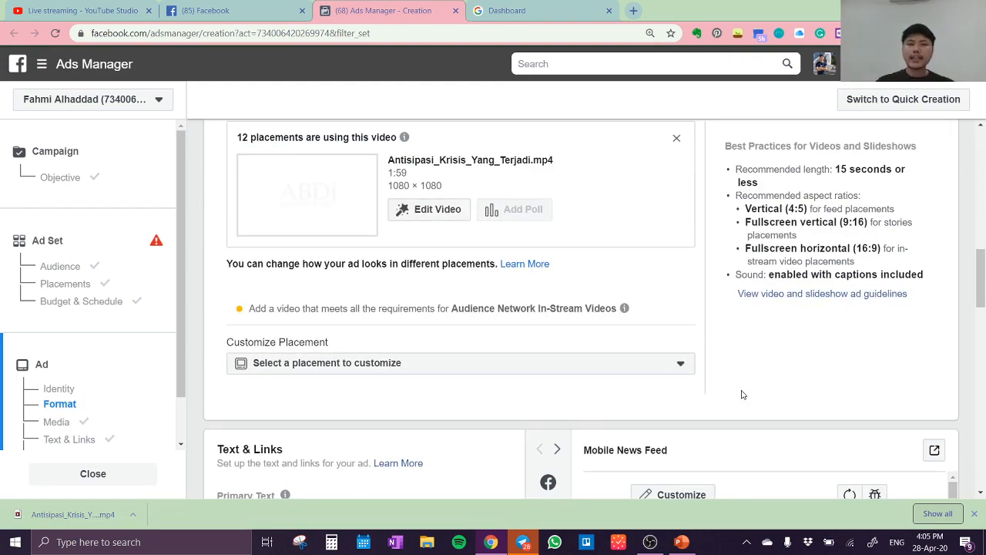
Check the ad's media, text, links and tracking settings, and try to confirm the campaign
scroll(663, 417, up, 3)
scroll(408, 478, down, 1)
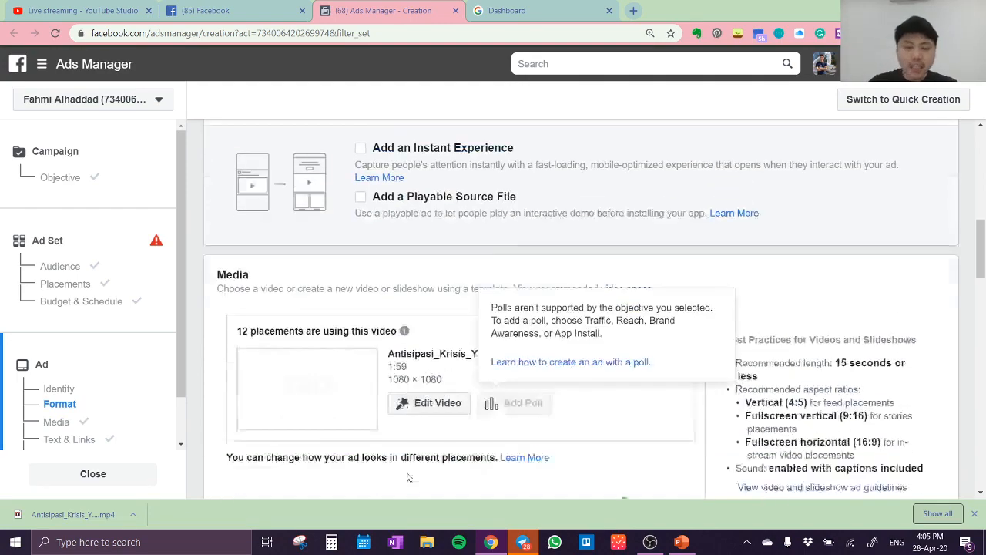
scroll(408, 478, down, 7)
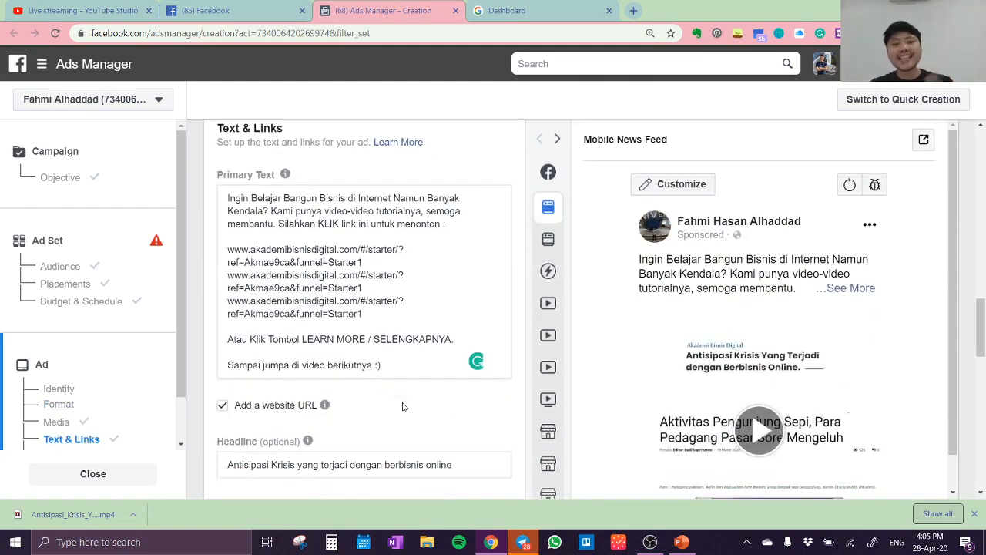
scroll(403, 407, down, 3)
scroll(401, 401, down, 3)
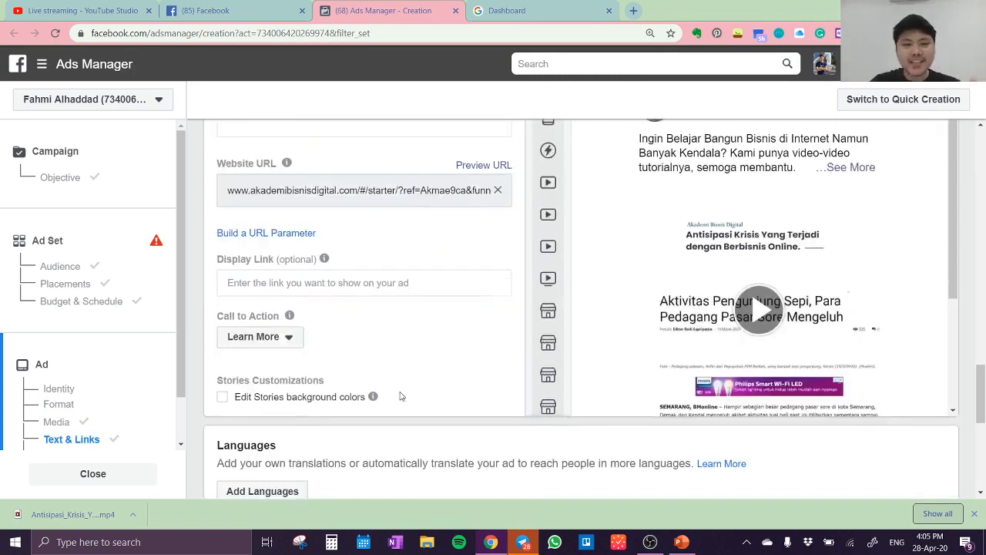
scroll(401, 396, down, 5)
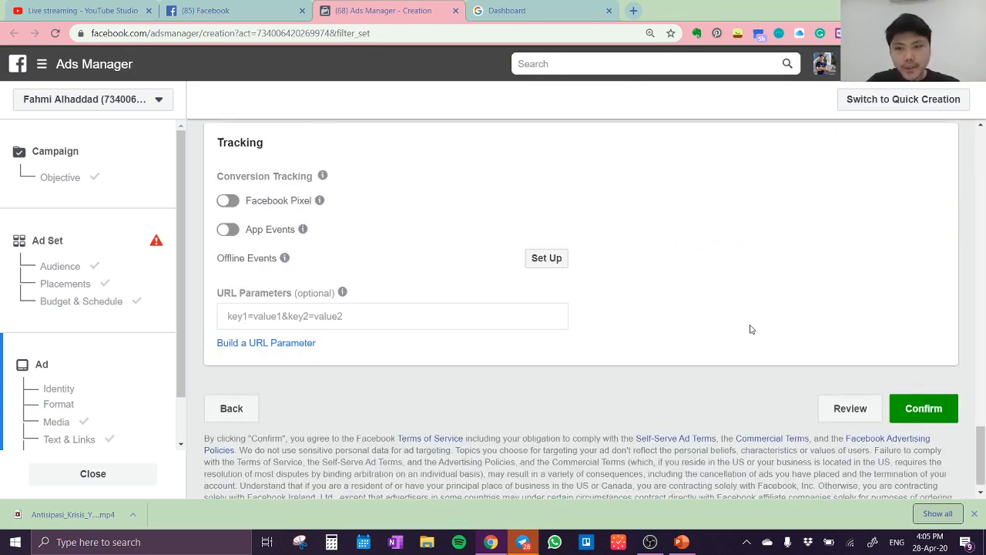
scroll(753, 331, up, 6)
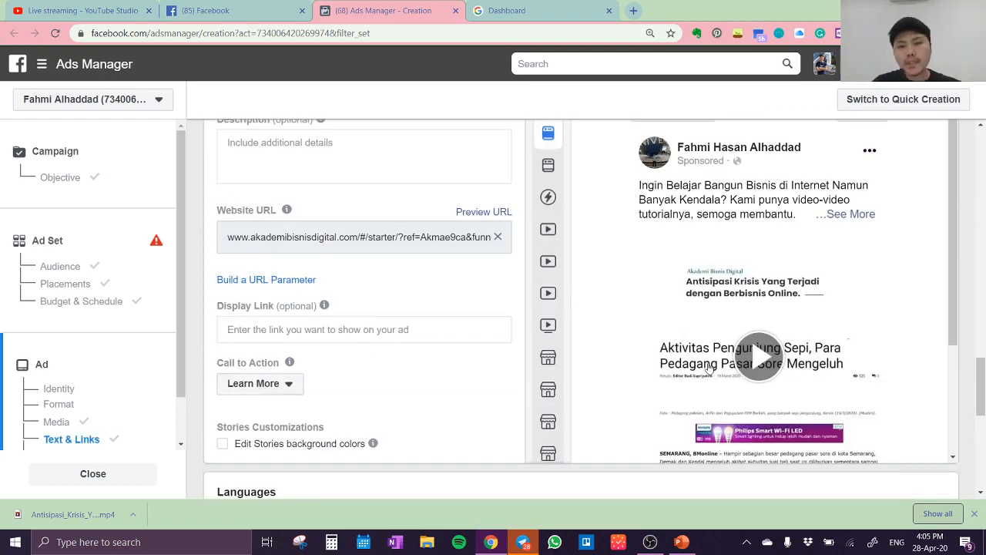
scroll(709, 370, down, 2)
scroll(420, 414, down, 5)
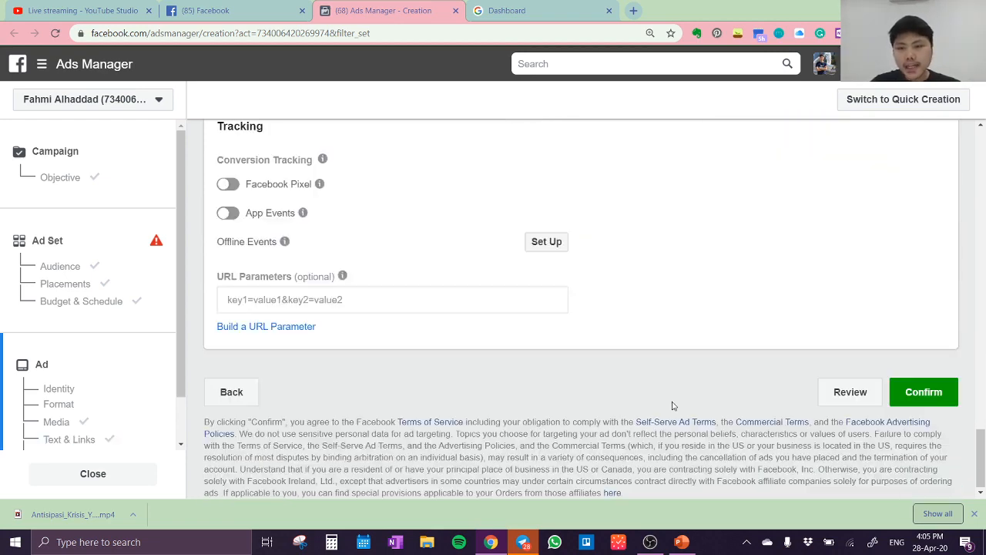
click(909, 394)
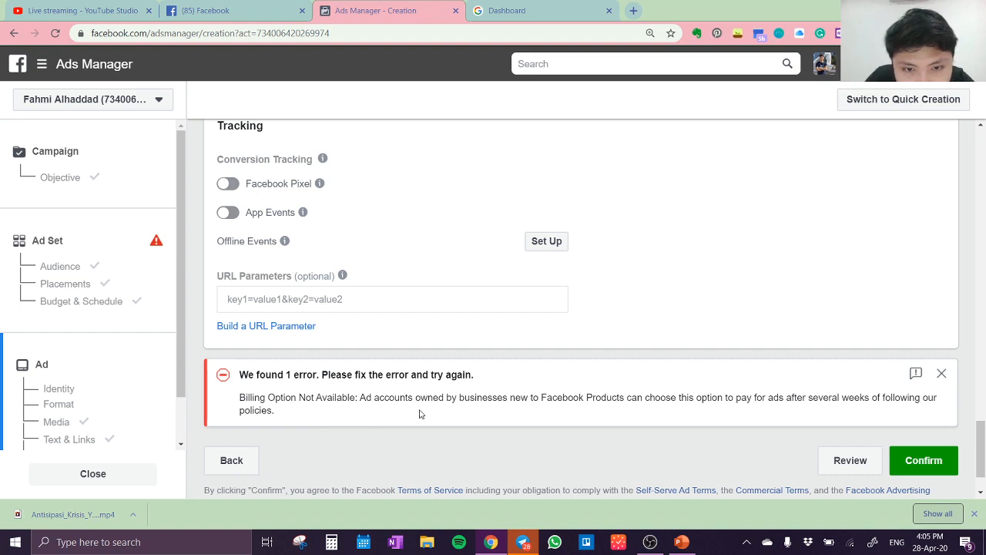
click(910, 466)
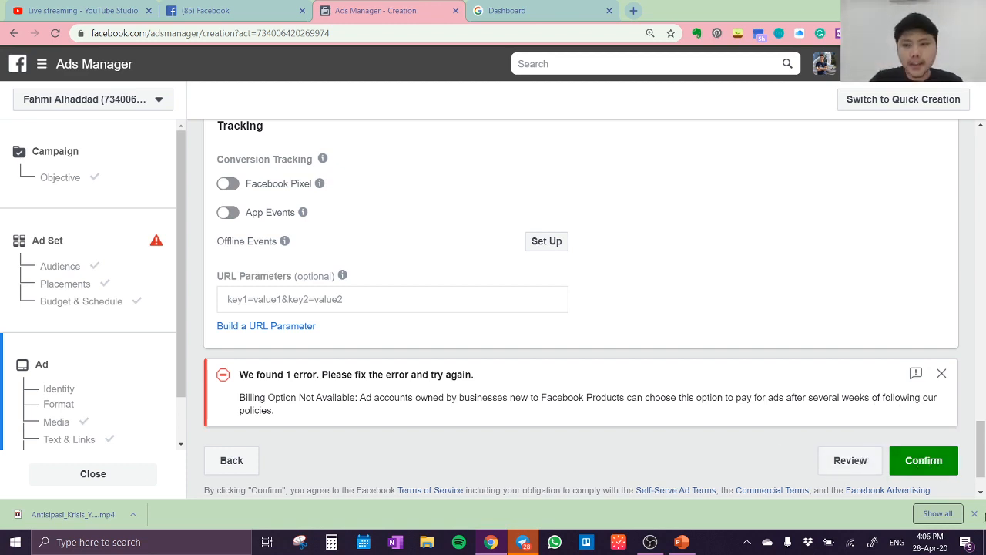
Close the browser's downloads bar and dismiss the billing option error below the tracking settings
click(975, 514)
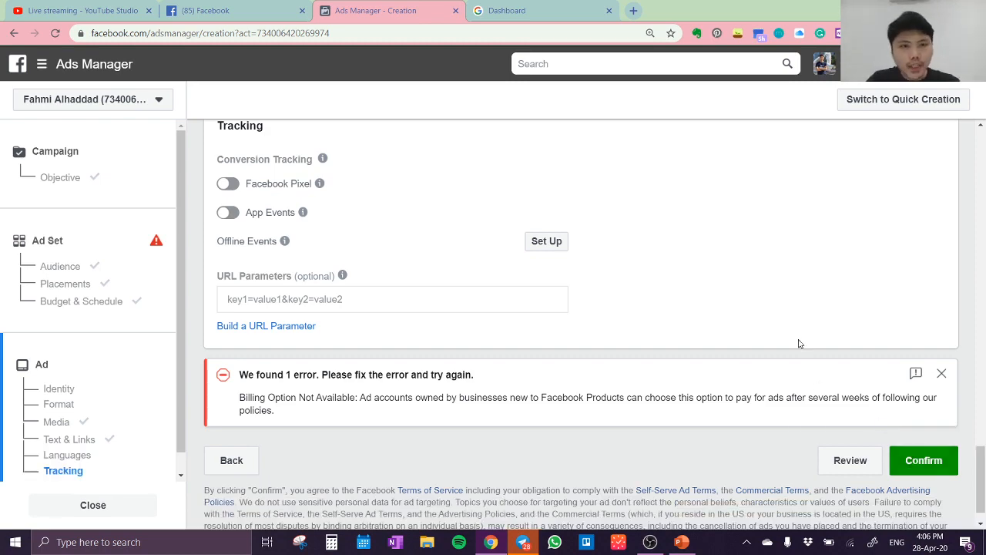
scroll(799, 343, down, 1)
scroll(799, 343, up, 3)
scroll(799, 343, up, 4)
scroll(797, 293, down, 6)
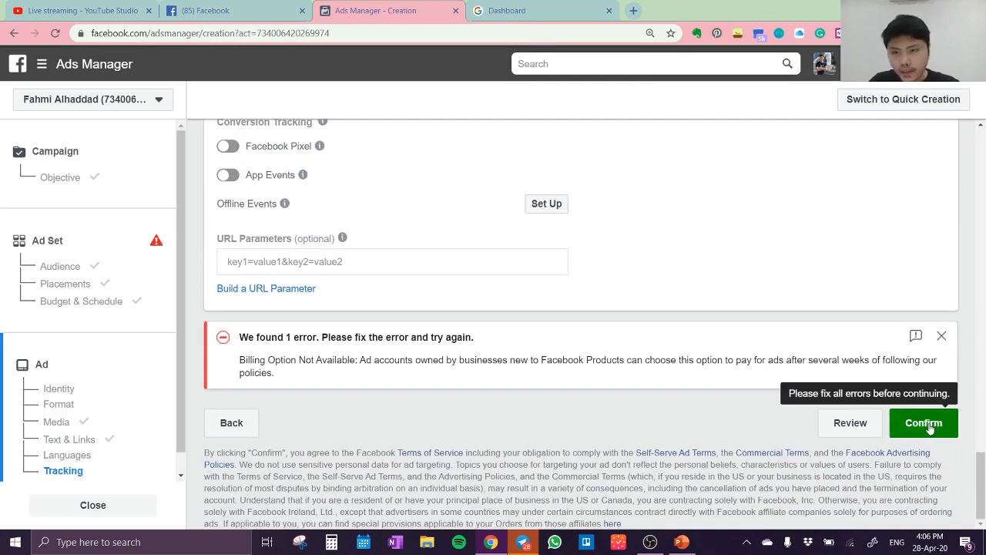
click(942, 338)
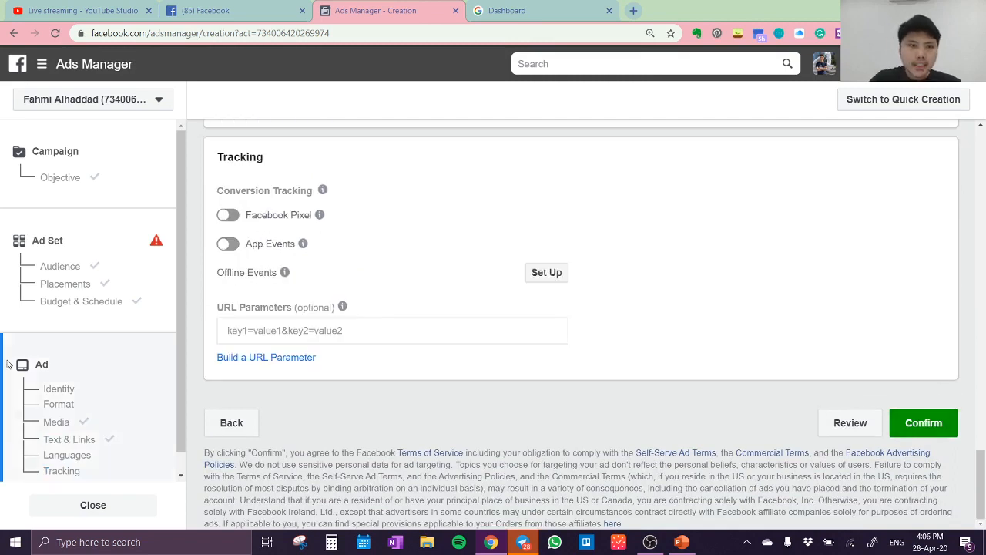
Leave the unsaved ad for the ad account's Billing page and try to dismiss the refund notice
click(44, 69)
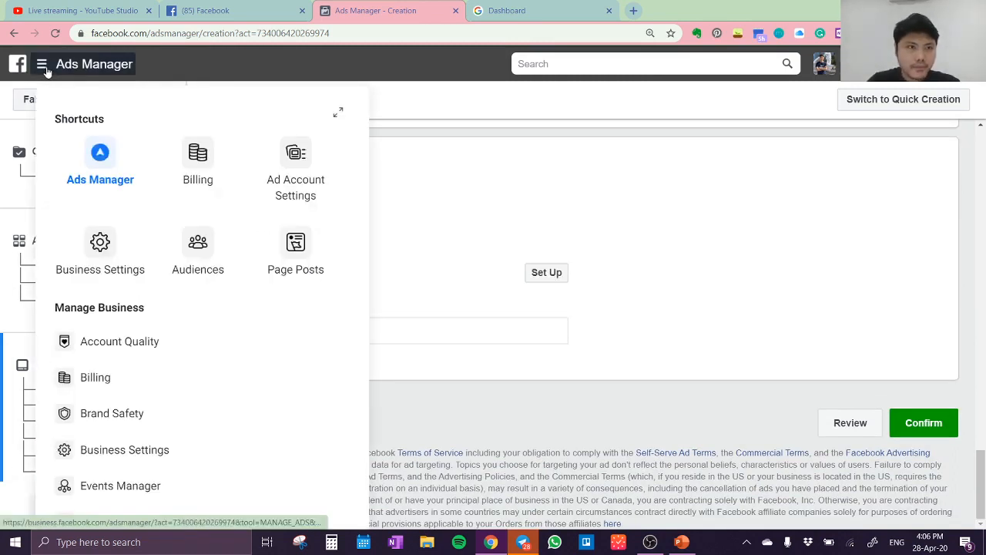
click(44, 68)
click(45, 69)
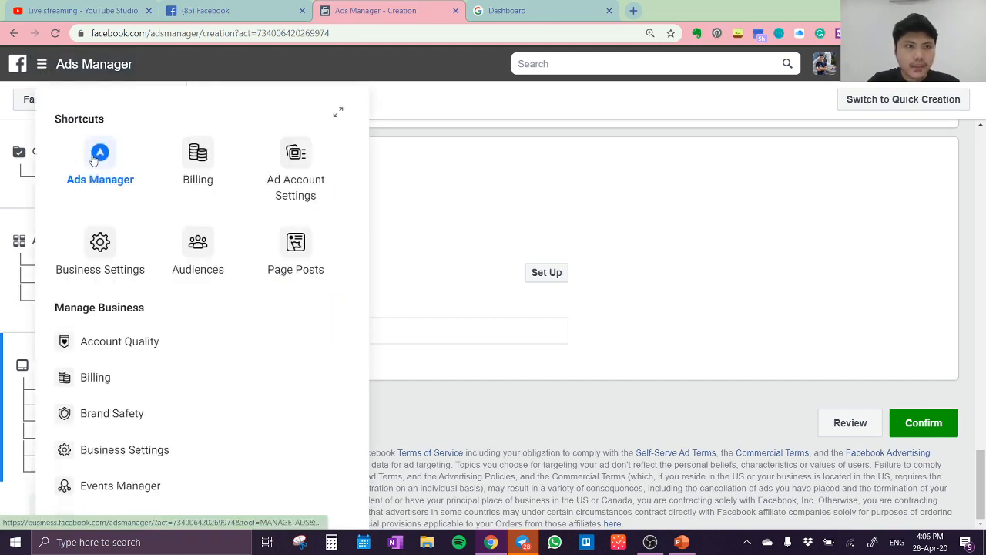
click(198, 164)
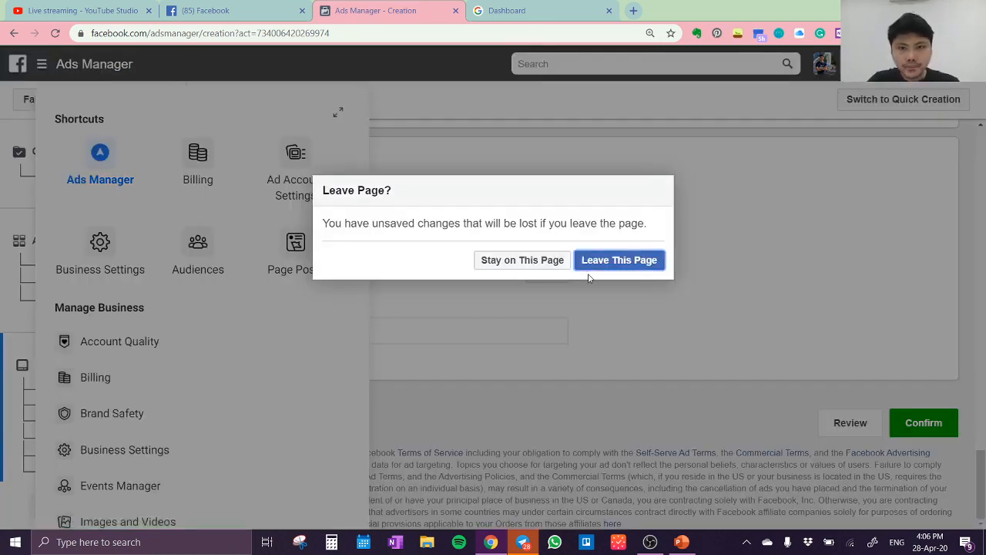
click(601, 264)
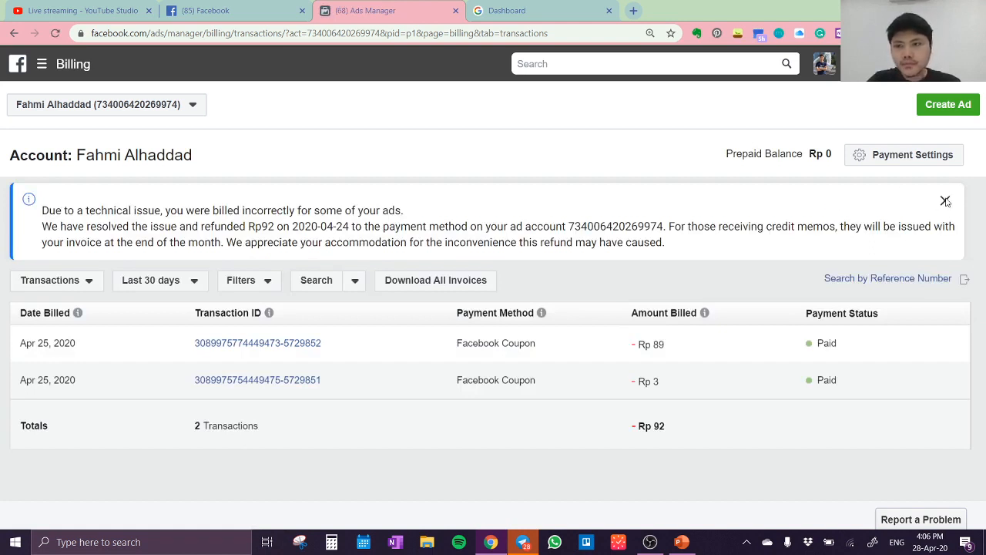
double_click(947, 206)
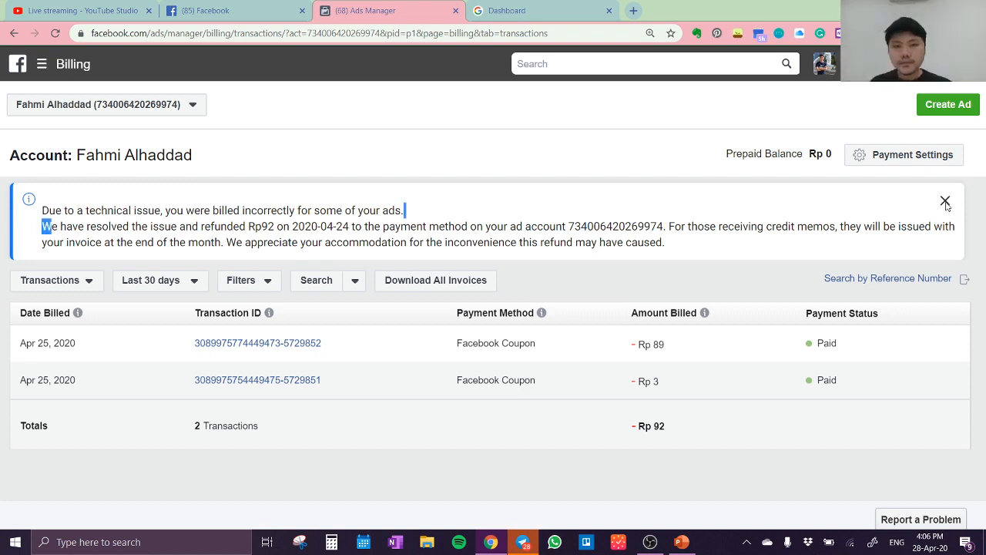
click(578, 289)
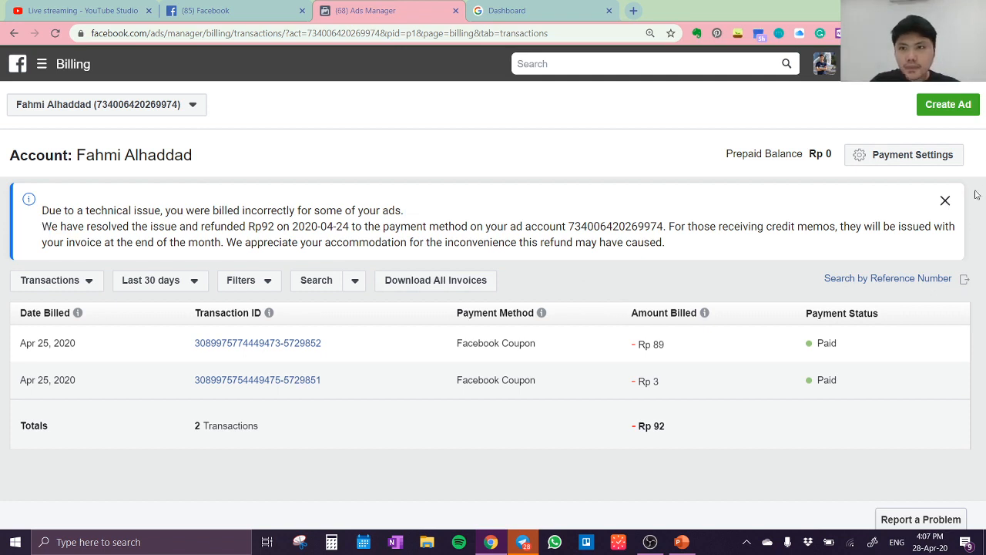
Look through the available ad accounts, return from Billing to Ads Manager, and dismiss the refund notice above the campaigns
click(65, 108)
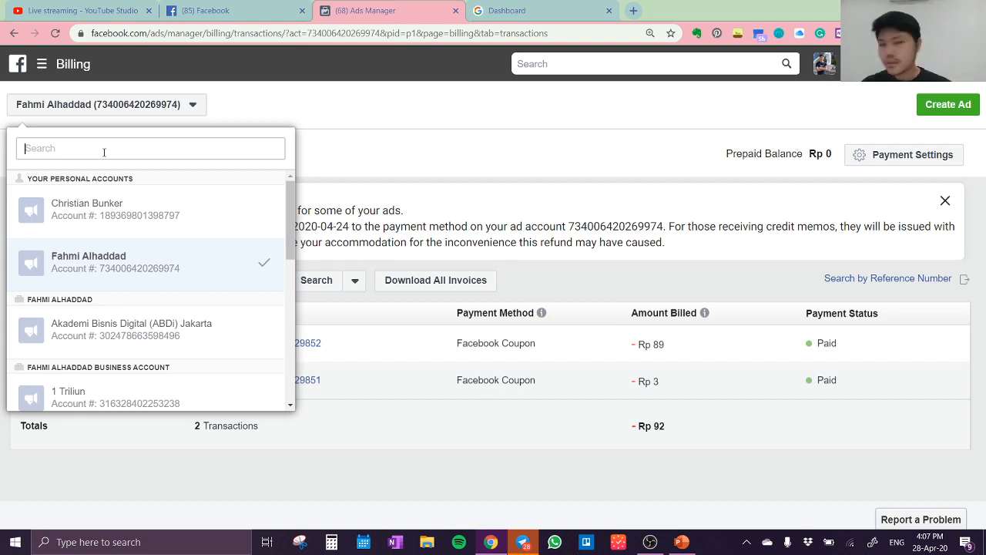
scroll(139, 339, down, 3)
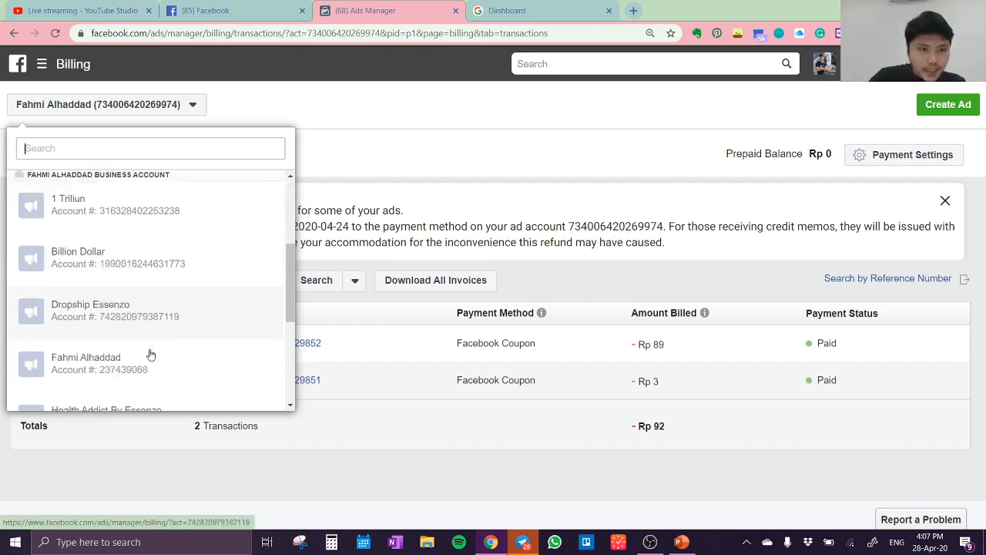
scroll(164, 299, down, 3)
click(42, 64)
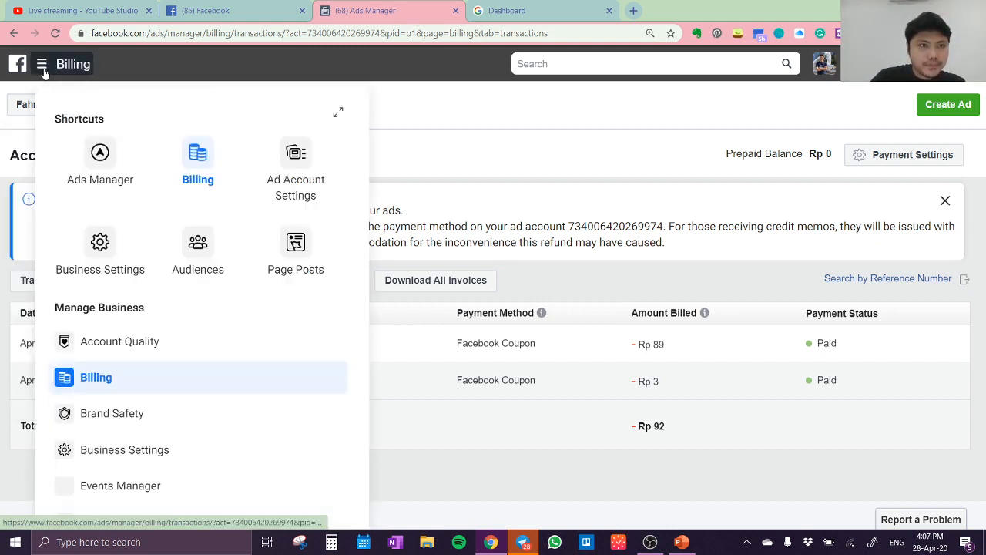
click(97, 179)
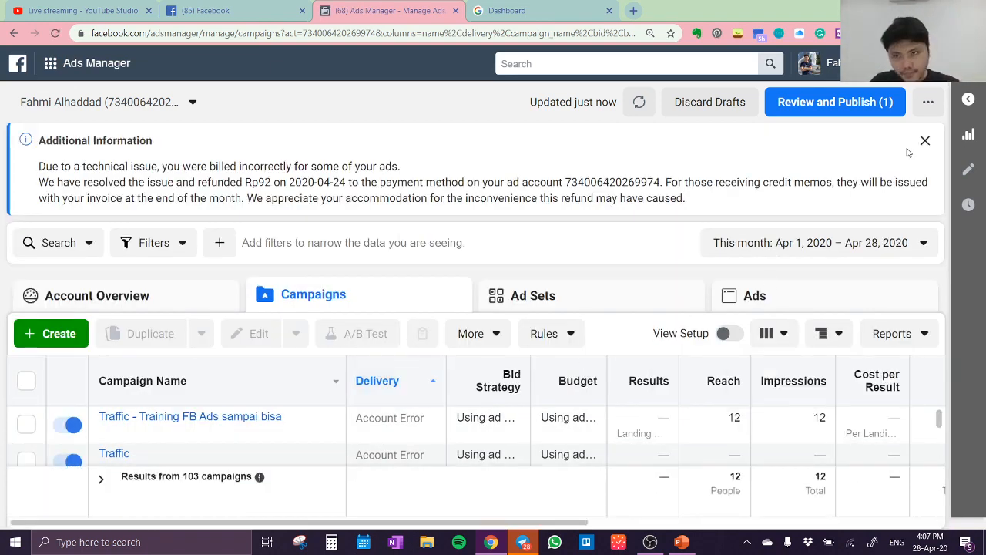
click(924, 142)
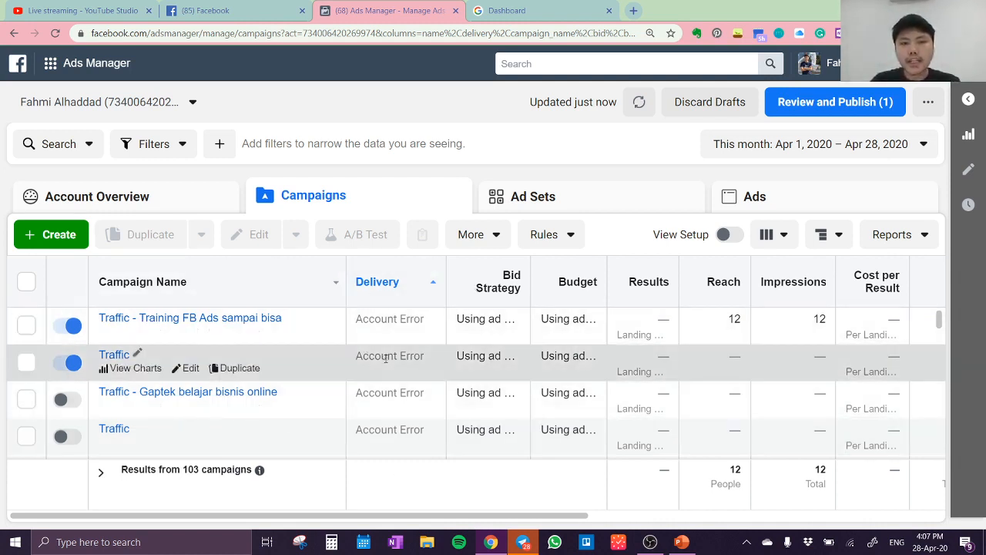
Switch to the ad account in the owner's name under the business account group and look through its campaigns
click(183, 108)
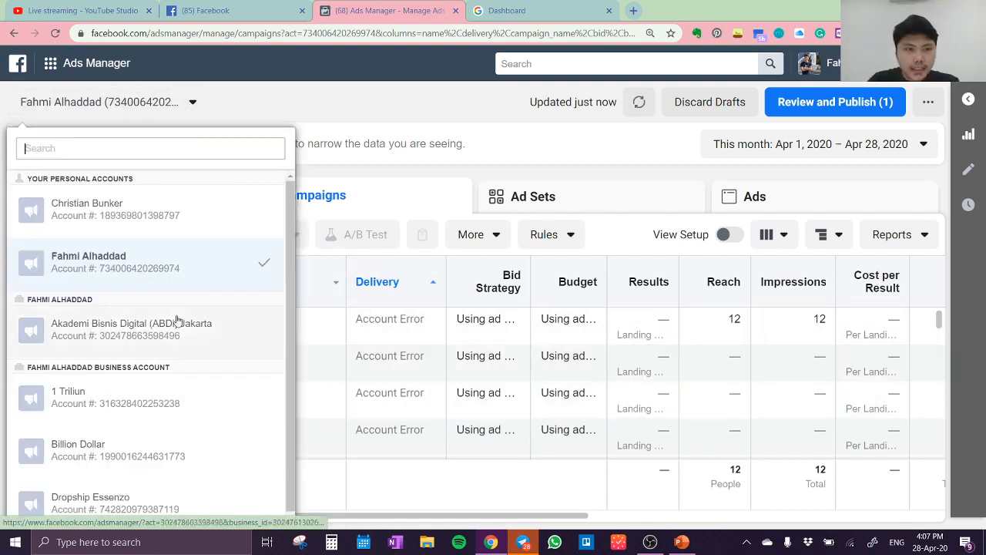
scroll(171, 347, down, 3)
click(168, 384)
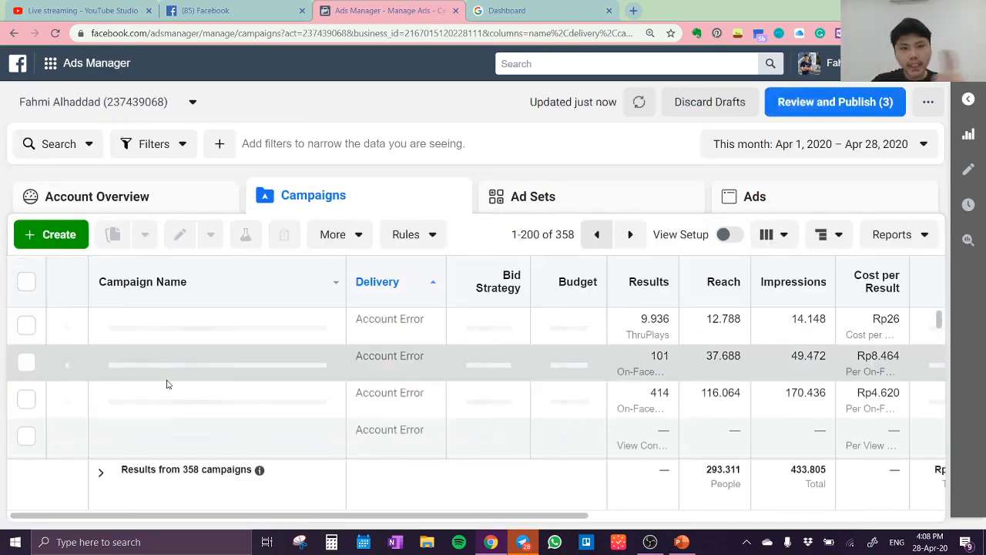
scroll(305, 345, down, 15)
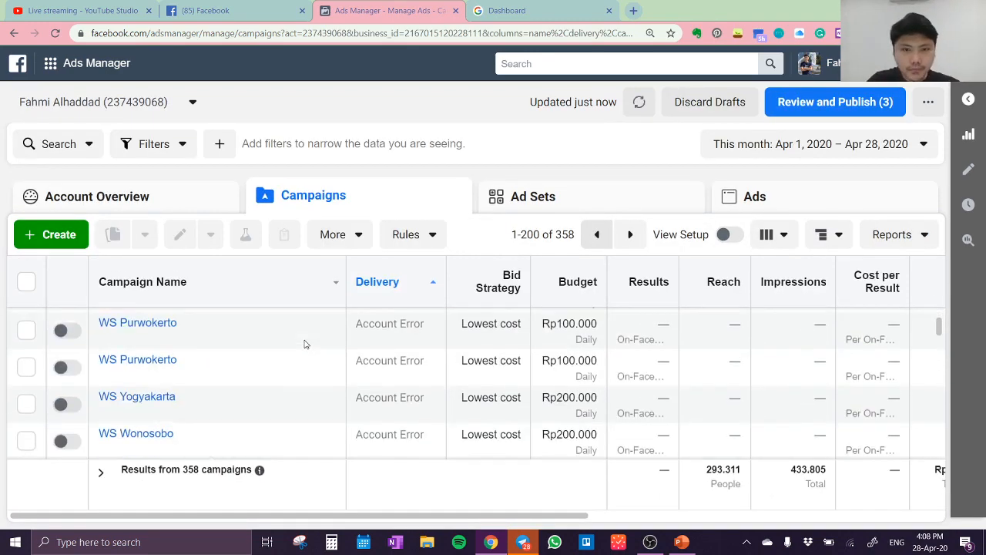
scroll(306, 364, up, 10)
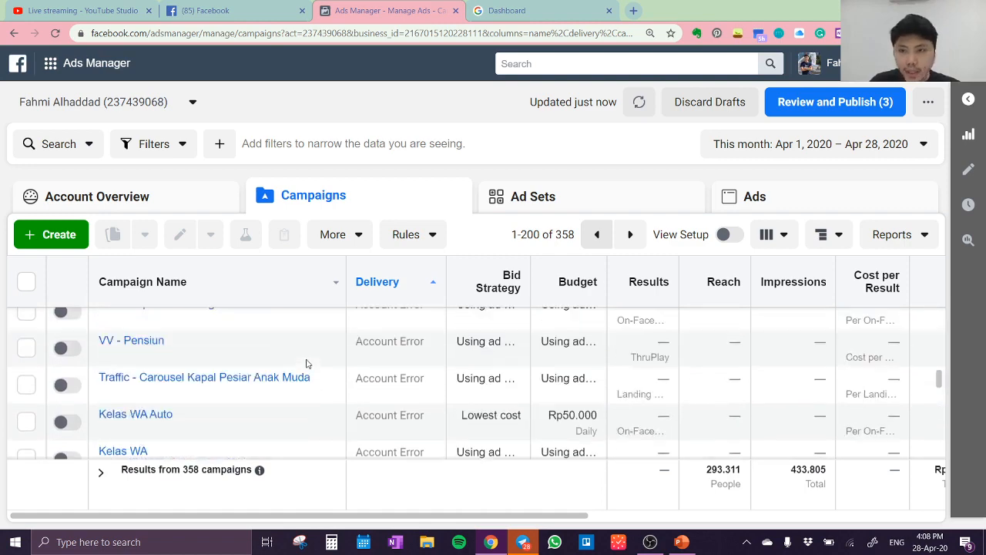
scroll(305, 367, up, 5)
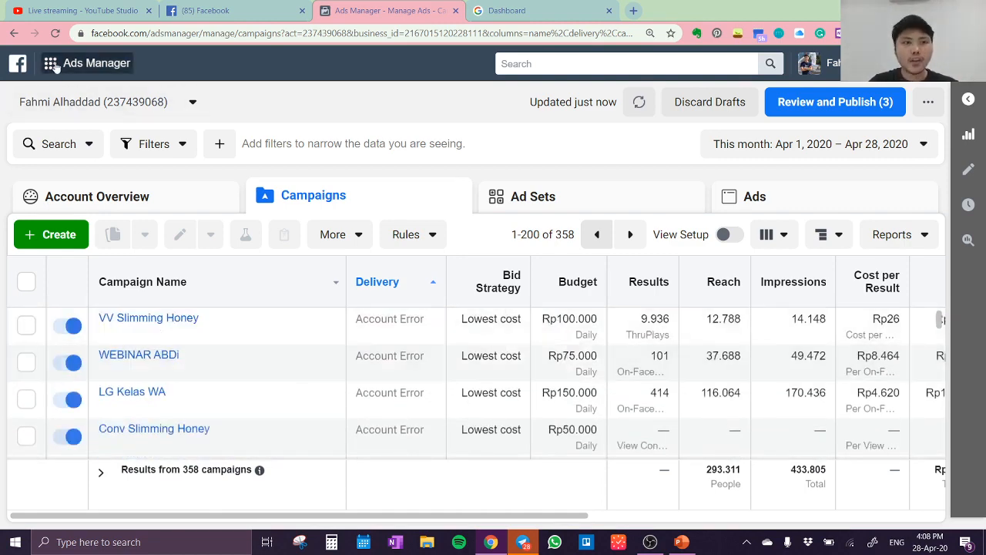
Open the payment settings for this ad account from its Billing page
click(53, 64)
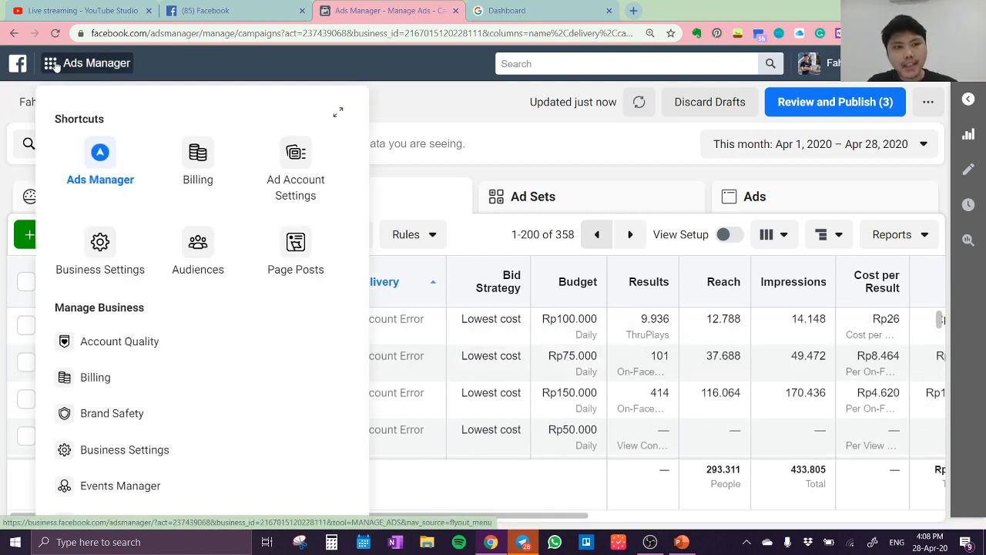
click(201, 158)
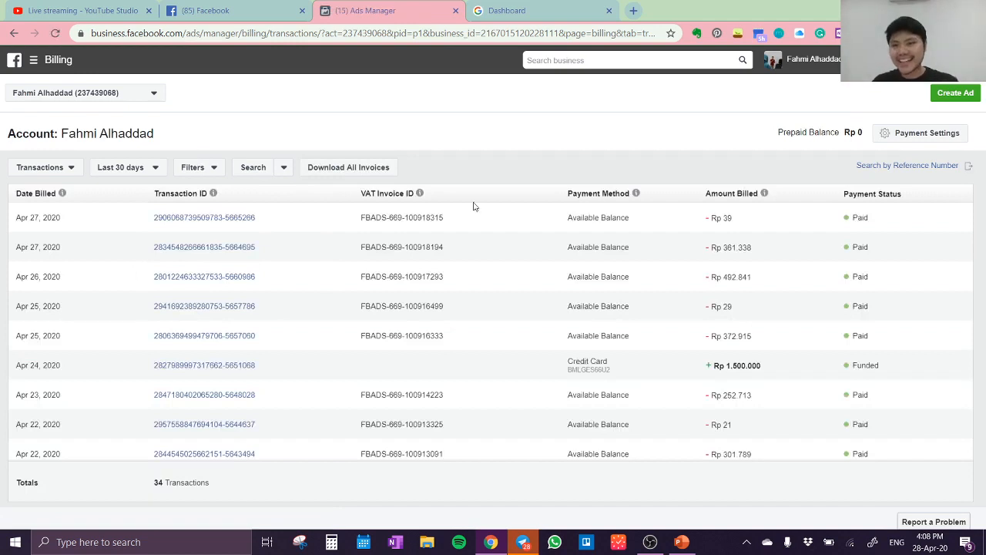
click(898, 142)
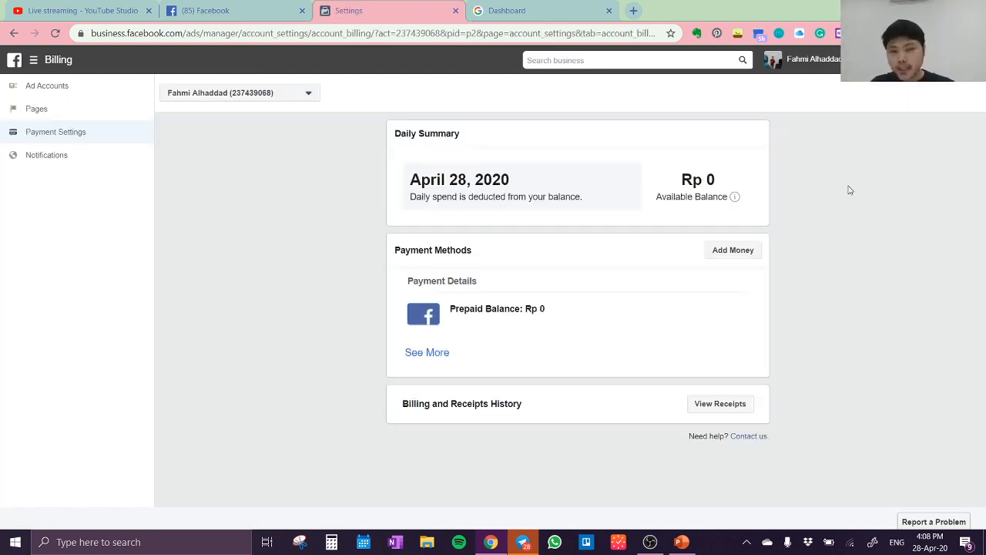
Add Rp500,000 to the ad account's prepaid balance with the saved Visa card and submit the payment
click(748, 253)
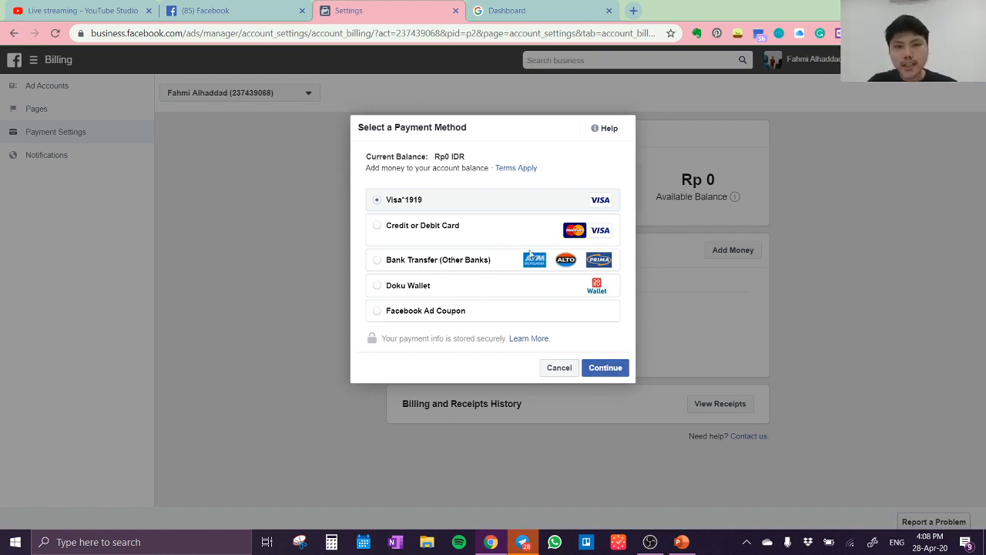
click(612, 369)
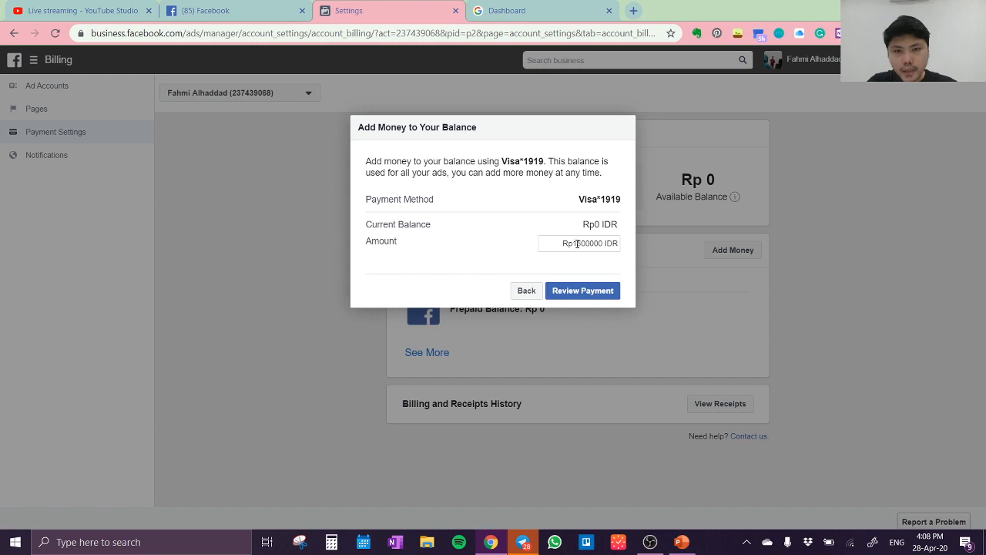
click(577, 244)
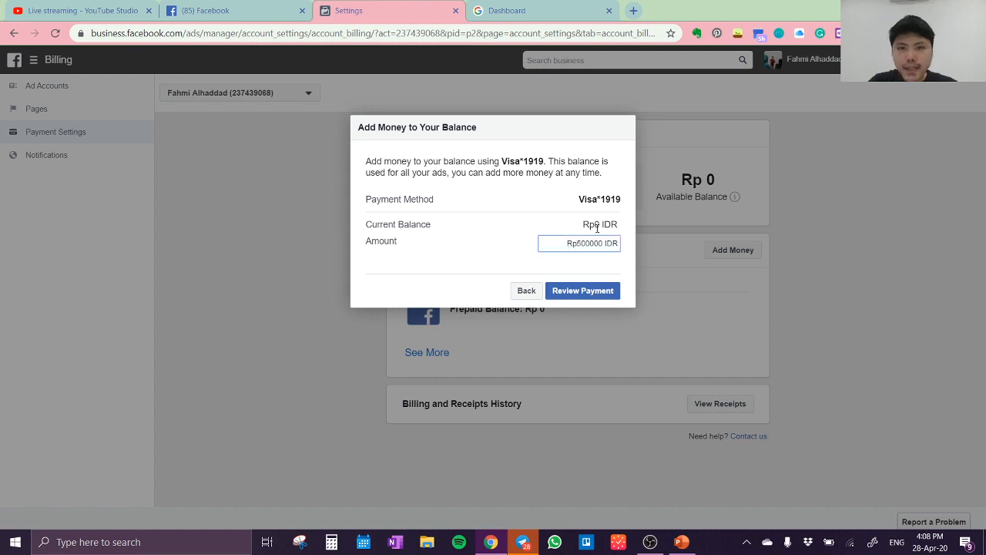
click(588, 289)
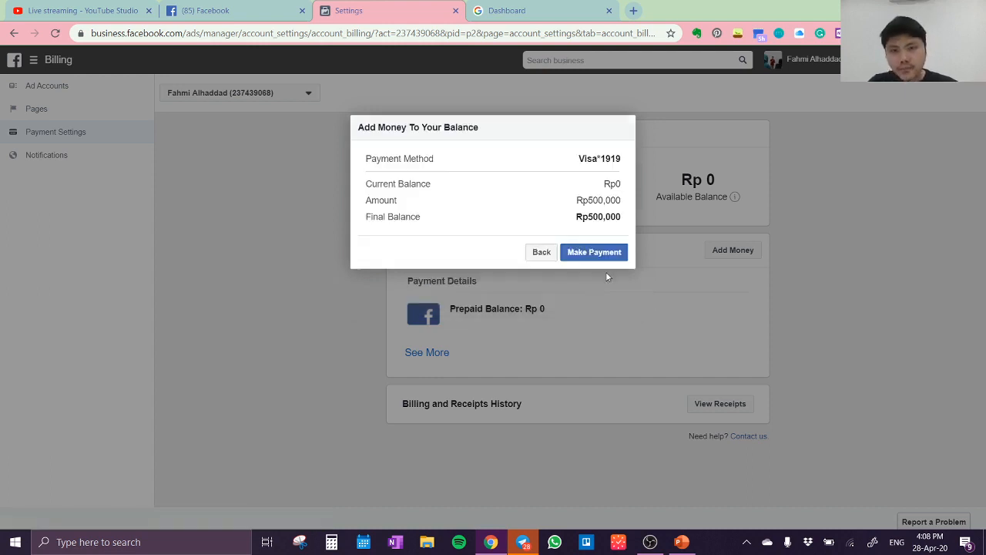
click(622, 255)
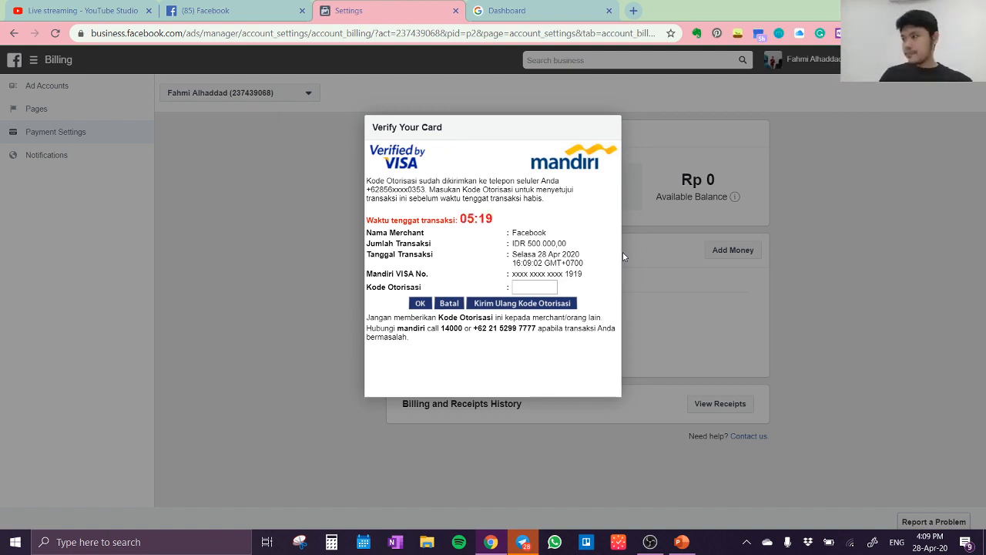
Verify the card payment with the bank's authorization code, decline saving the password, and close the payment confirmation
right_click(140, 300)
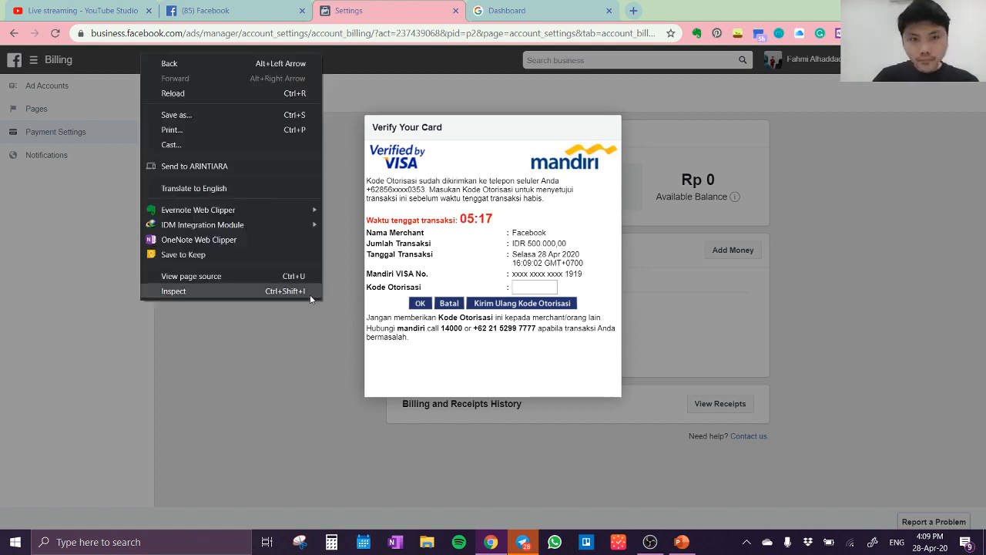
click(532, 286)
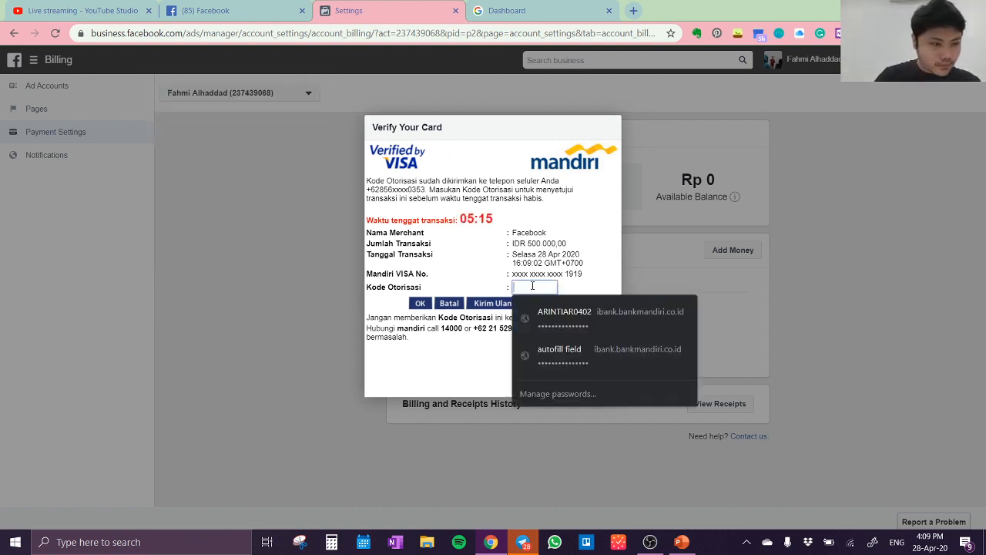
text(••)
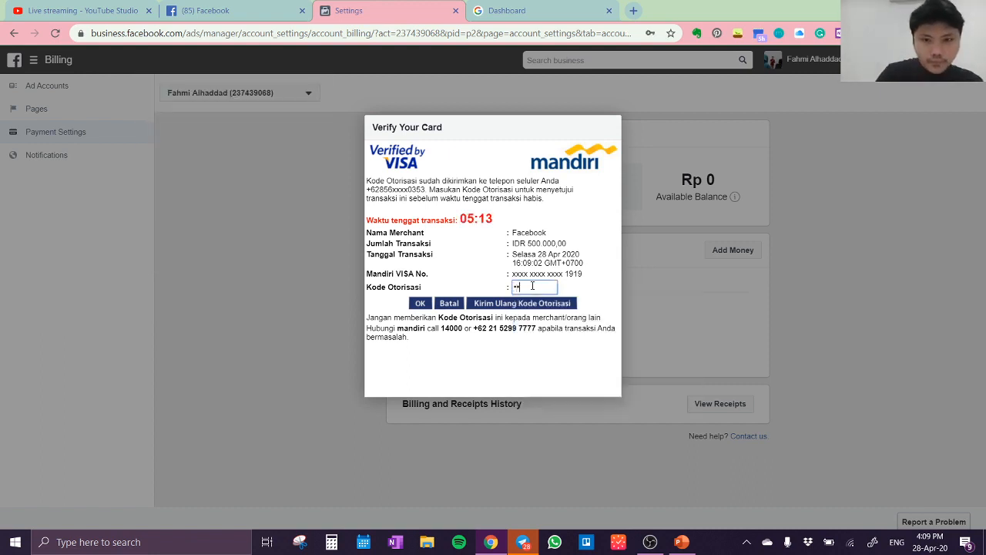
text(••••)
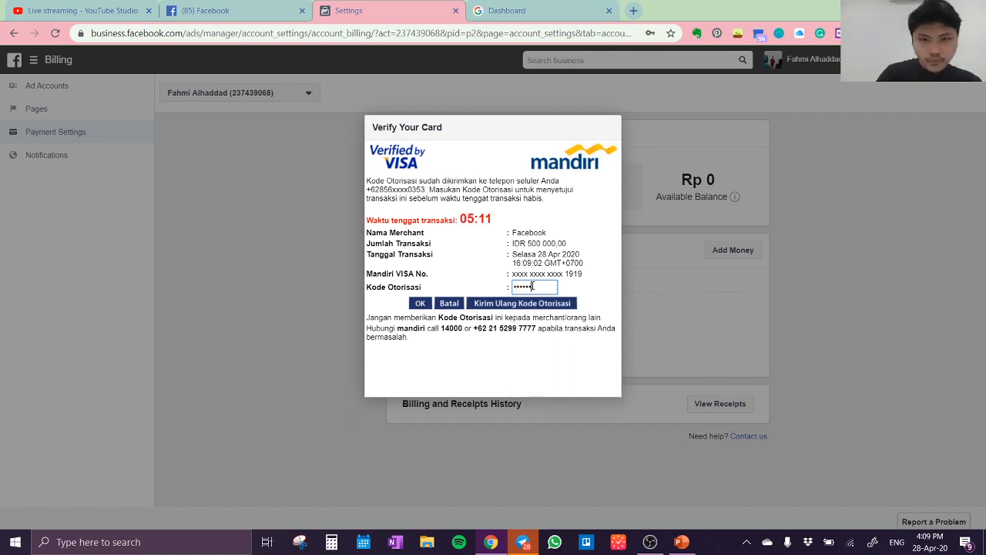
key(Return)
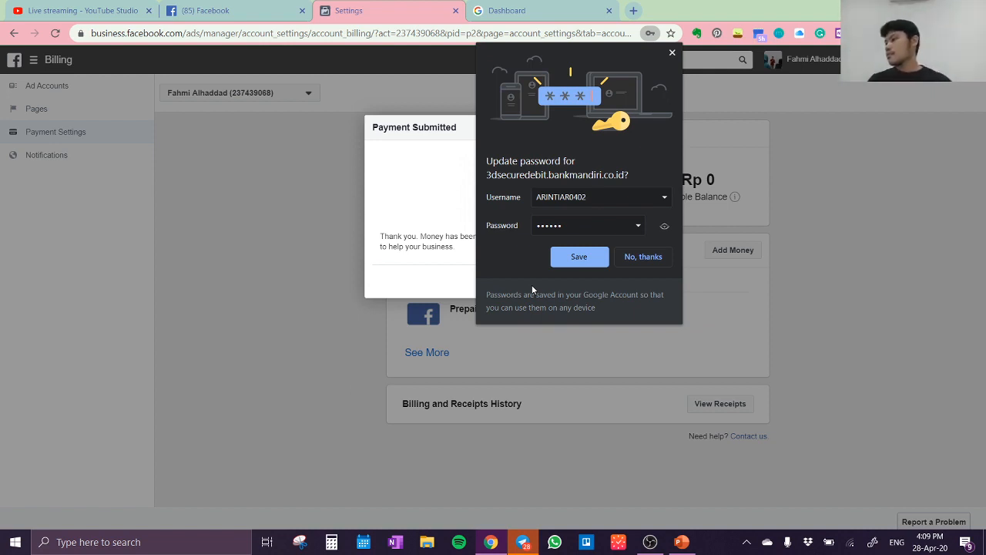
click(637, 257)
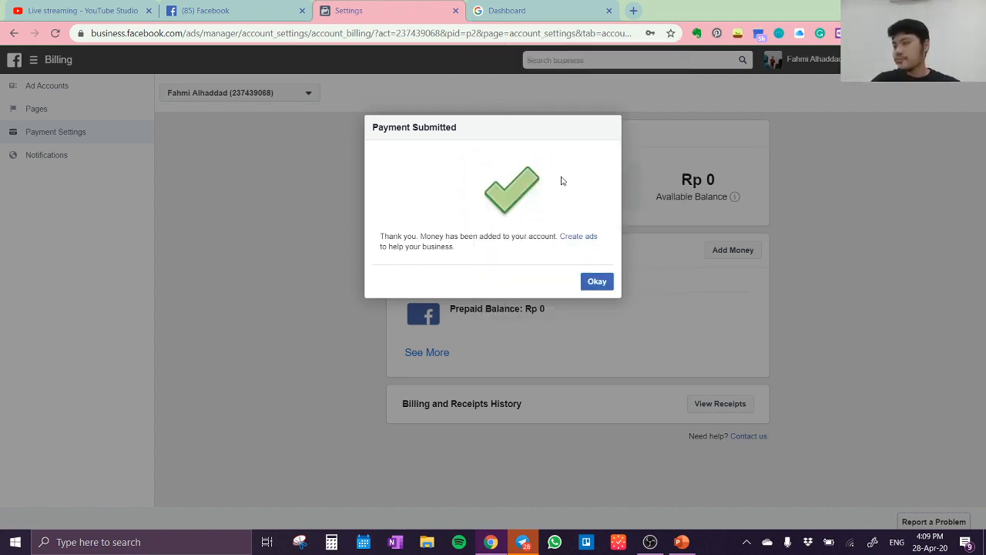
click(611, 284)
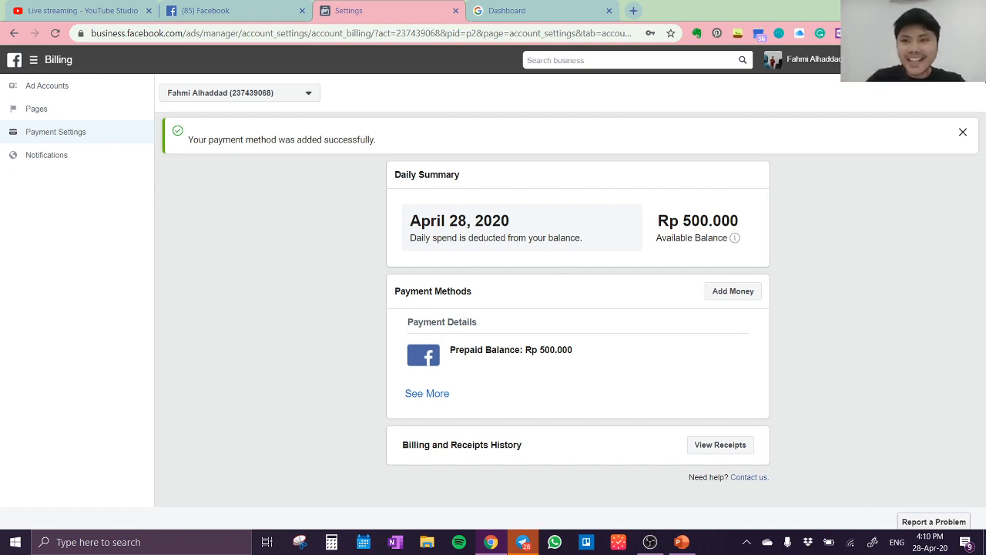
Return to Ads Manager, check the Conv Slimming Honey delivery error, and turn on the VV Kalimantan campaign
click(34, 60)
click(94, 144)
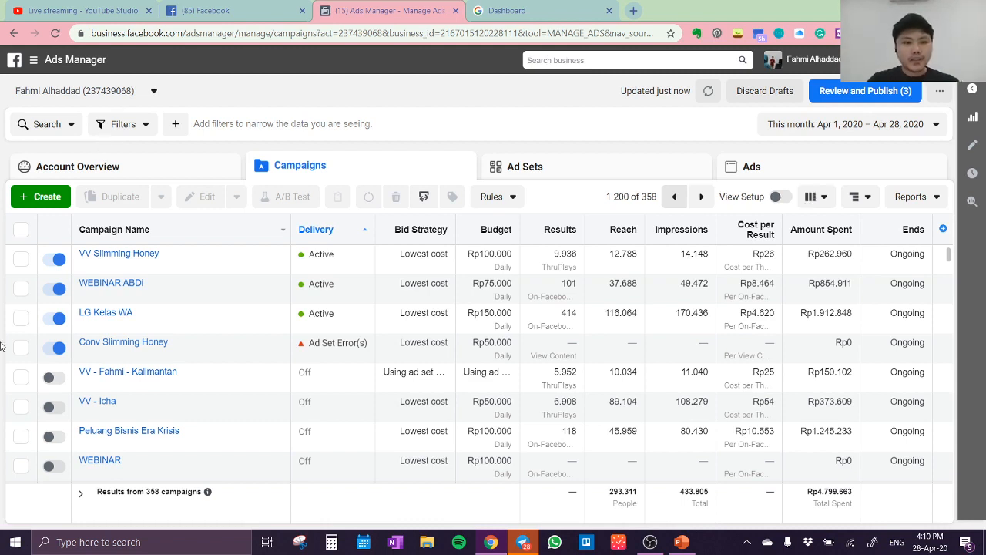
mouse_move(186, 330)
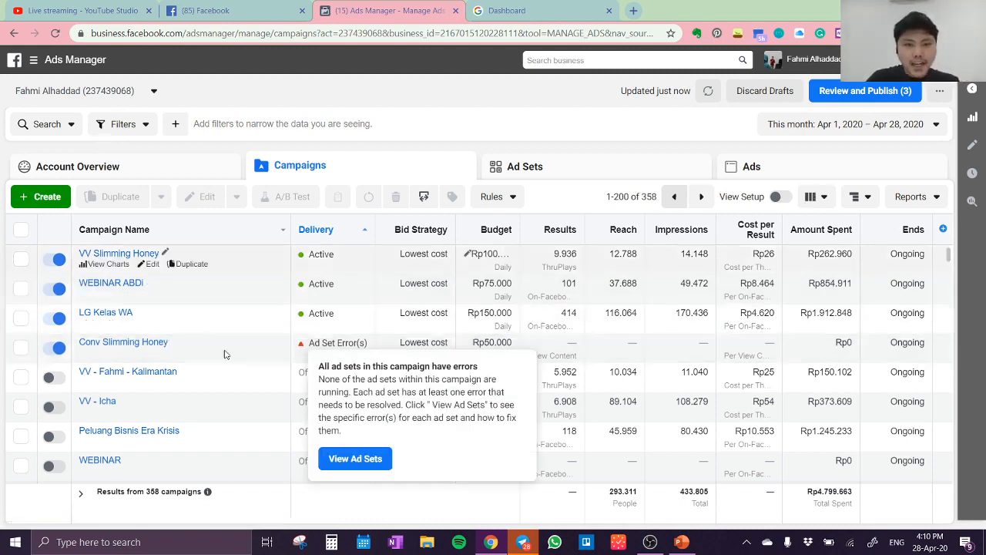
mouse_move(307, 352)
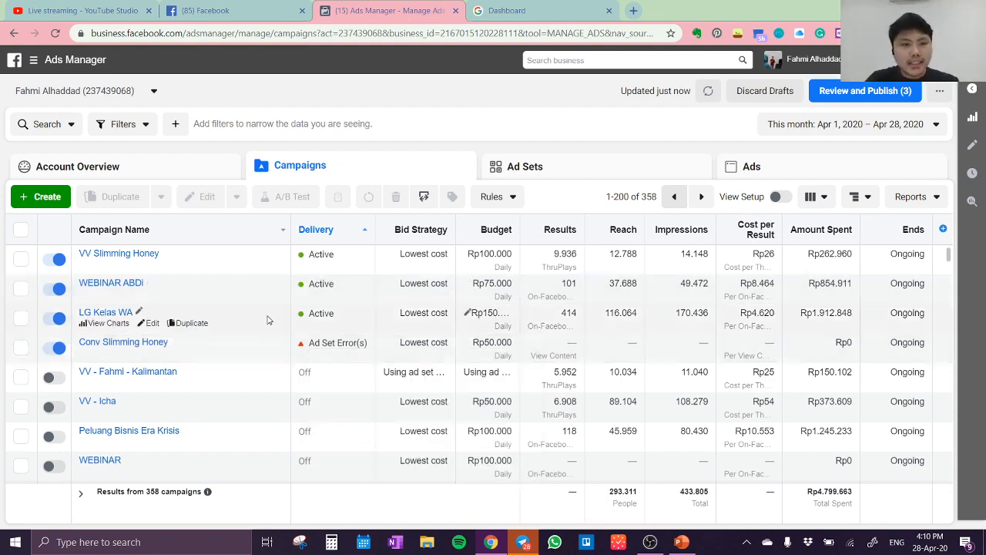
click(50, 381)
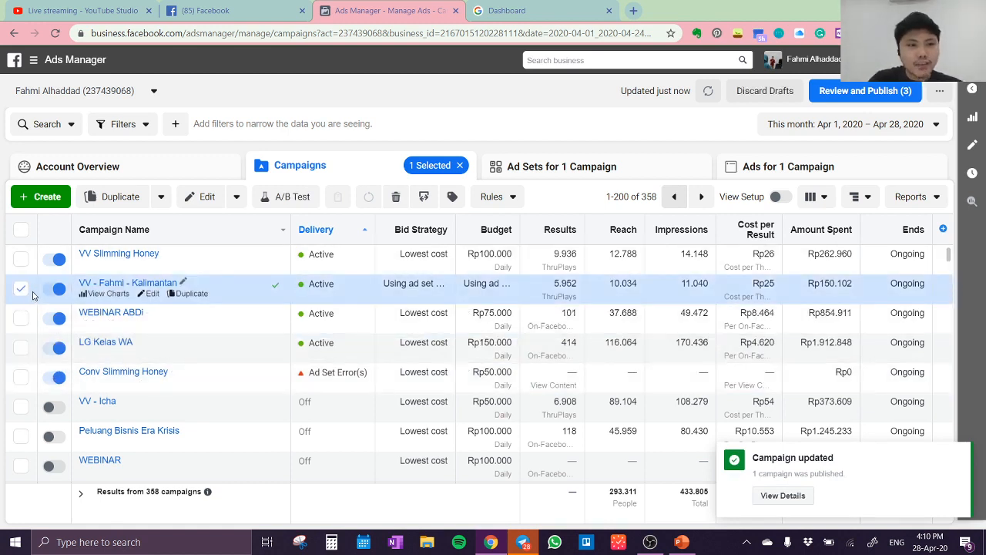
Check the ad sets of the Kalimantan campaign, refresh their delivery status, and return to the campaign list
click(530, 171)
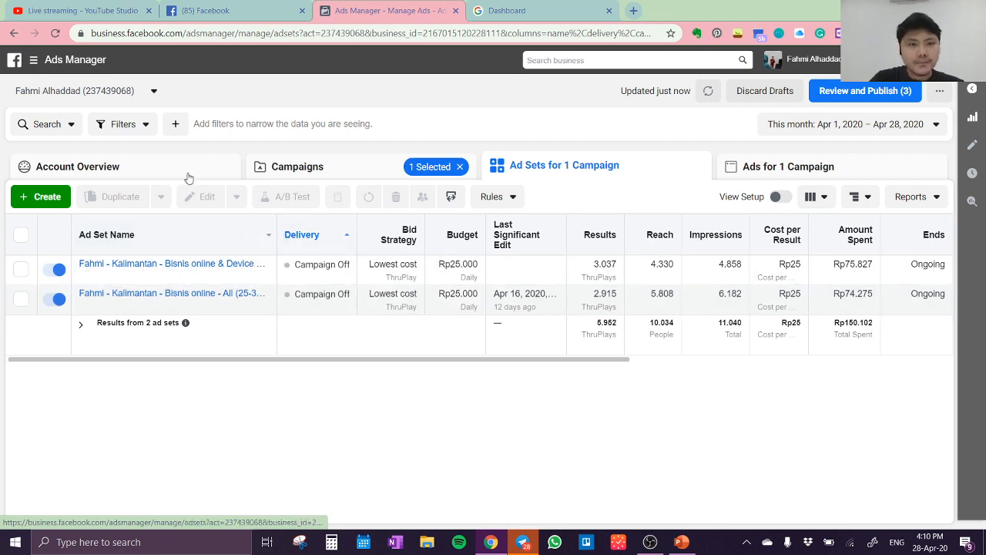
click(703, 91)
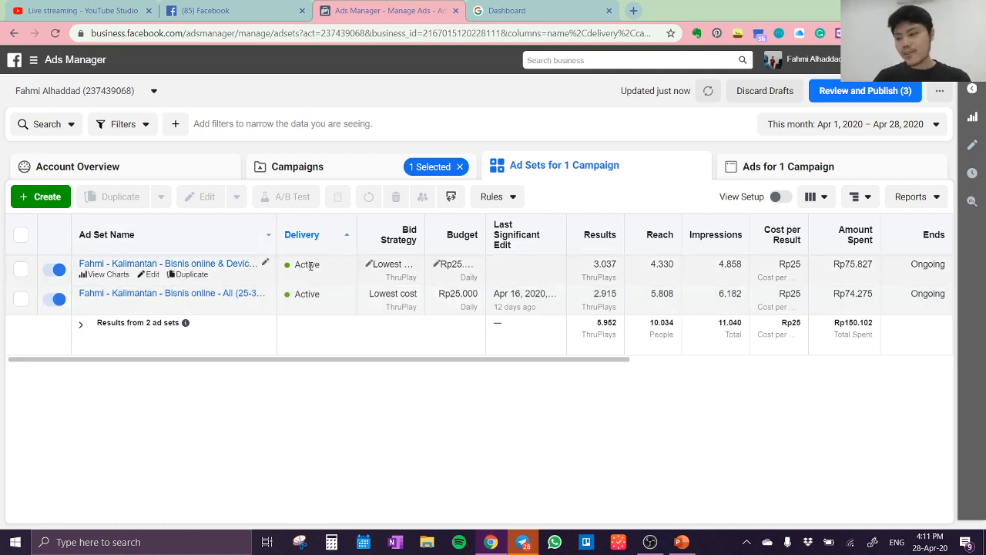
click(374, 170)
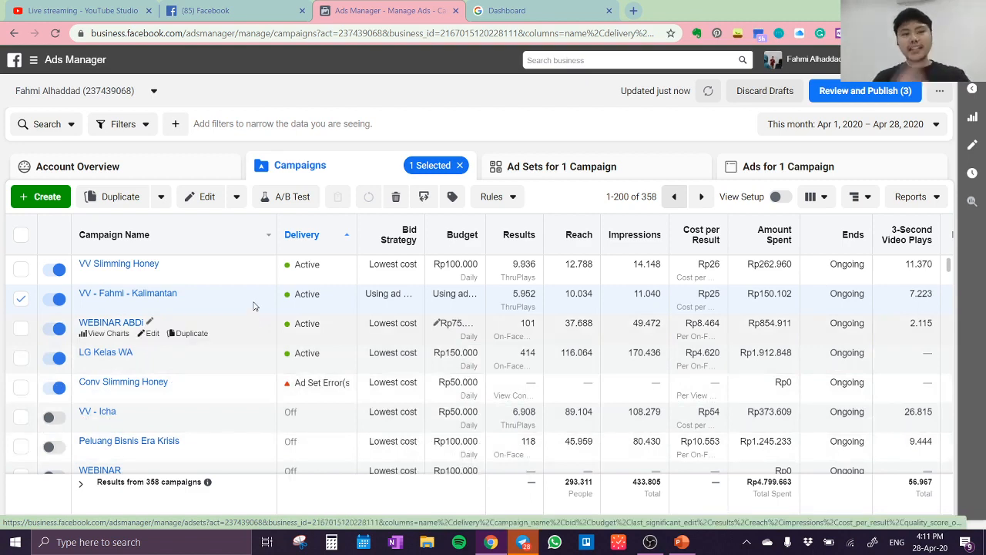
Duplicate the Kalimantan campaign's "Bisnis online - All (25-35)" ad set once into the original campaign
click(535, 172)
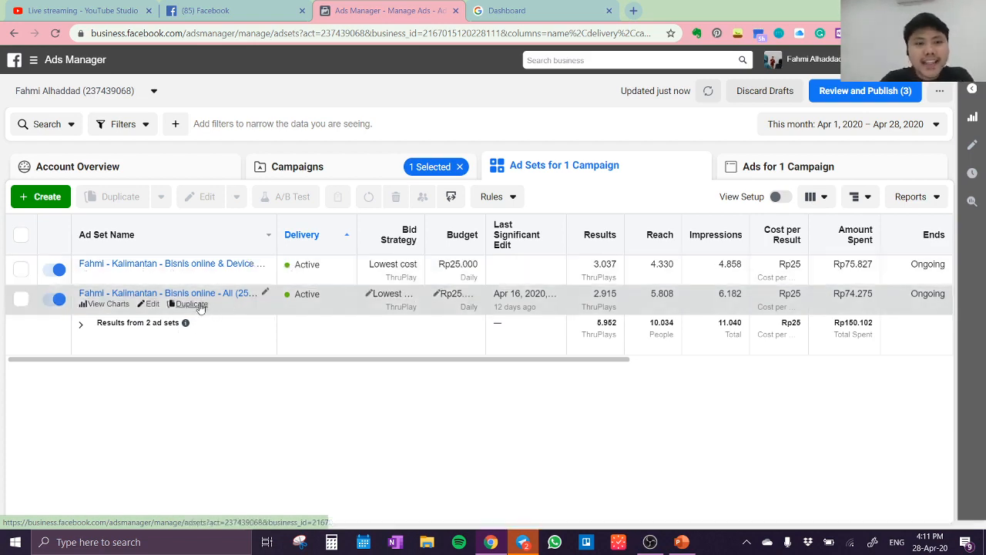
click(194, 305)
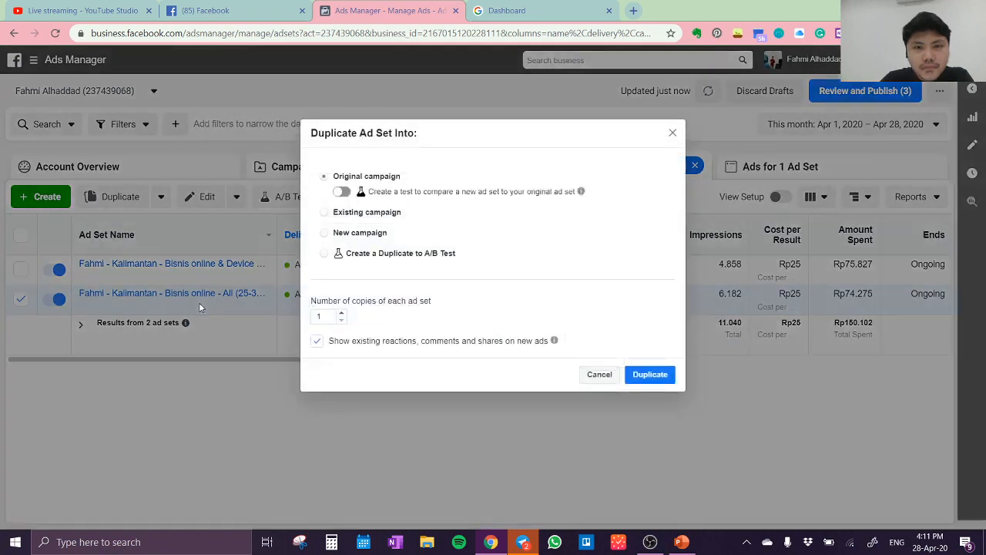
click(660, 379)
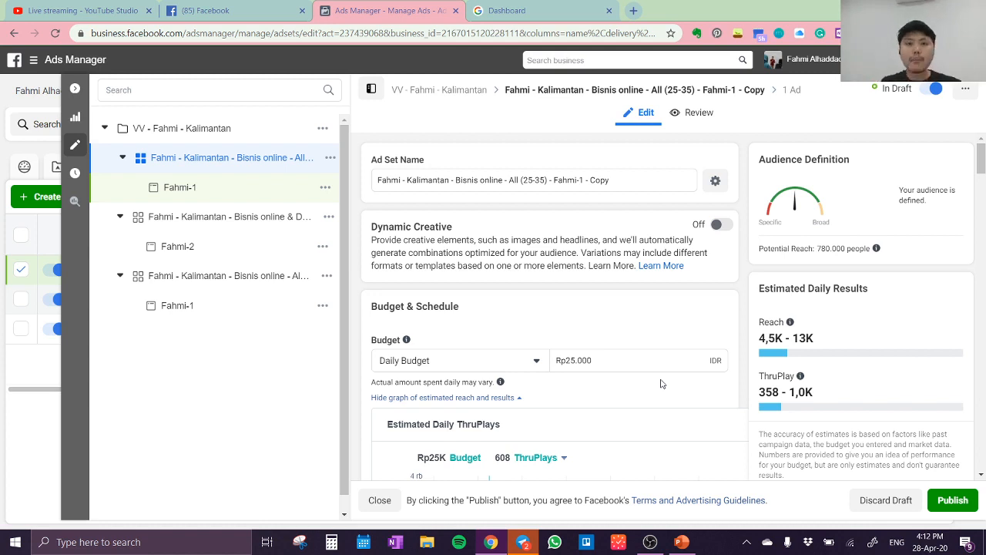
Rename the duplicated ad set, replacing everything after "Bisnis online - All (25-35) - " with "Starter 2"
click(624, 178)
key(BackSpace)
key(BackSpace)
key(BackSpace)
key(BackSpace)
key(BackSpace)
key(BackSpace)
key(BackSpace)
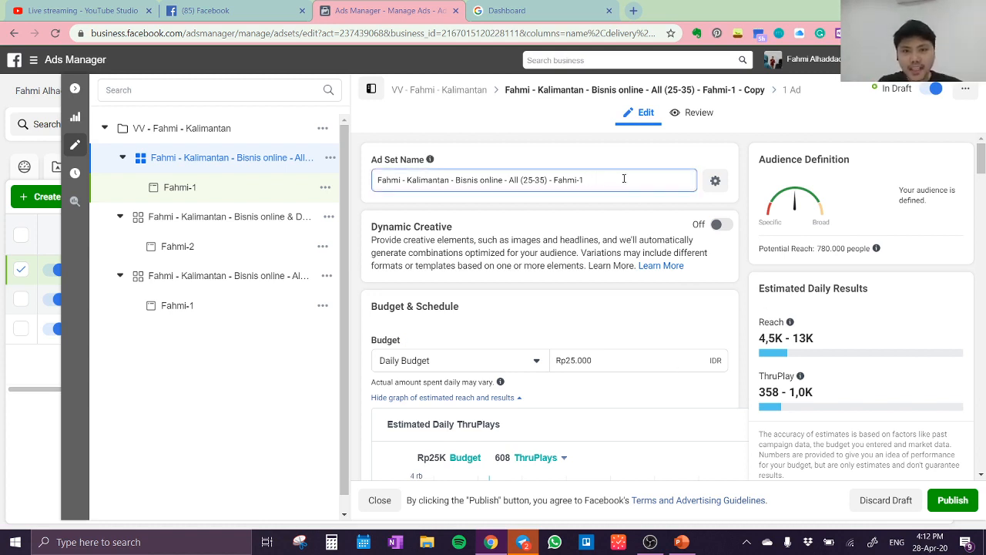
key(BackSpace)
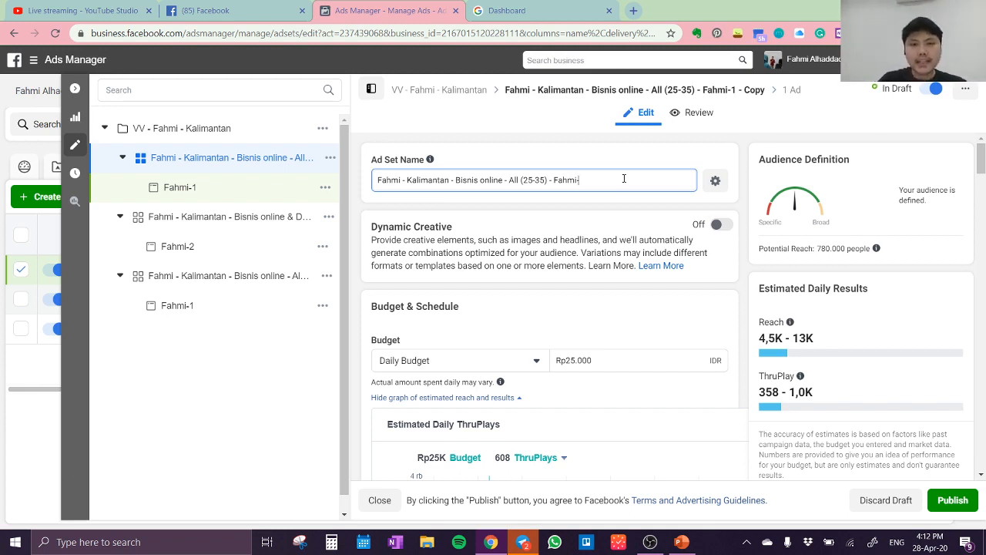
key(BackSpace)
key(BackSpace)
key(BackSpace)
key(BackSpace)
key(BackSpace)
key(BackSpace)
text(S)
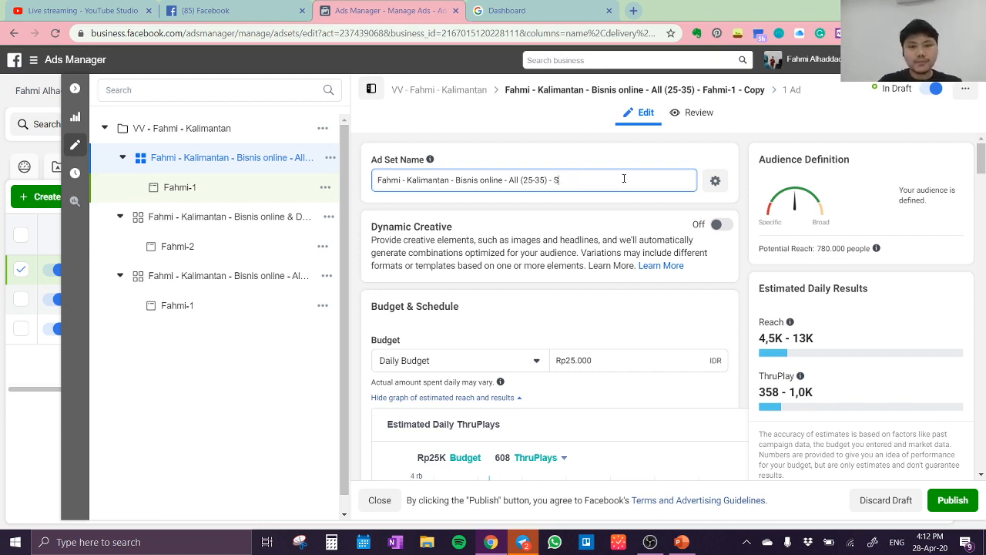
text(tarter 2)
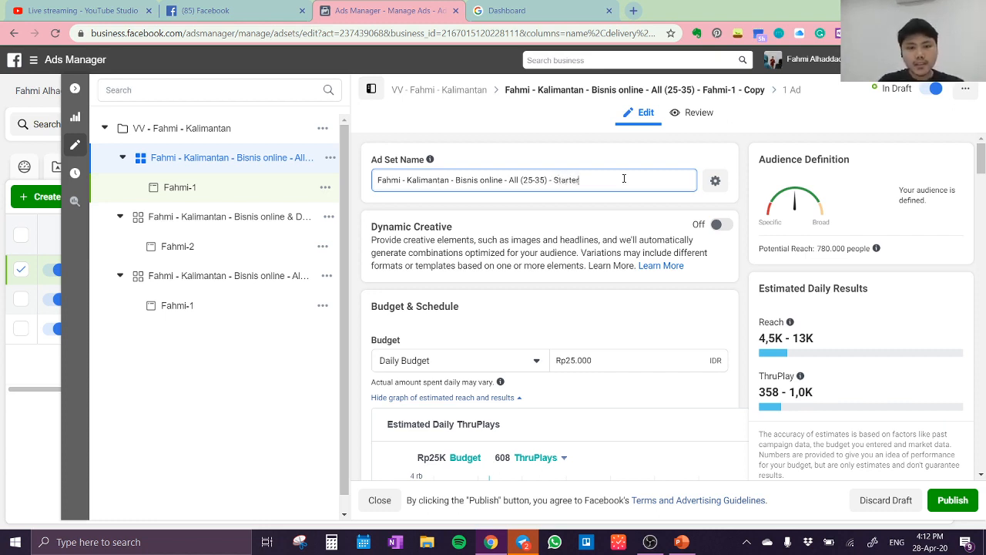
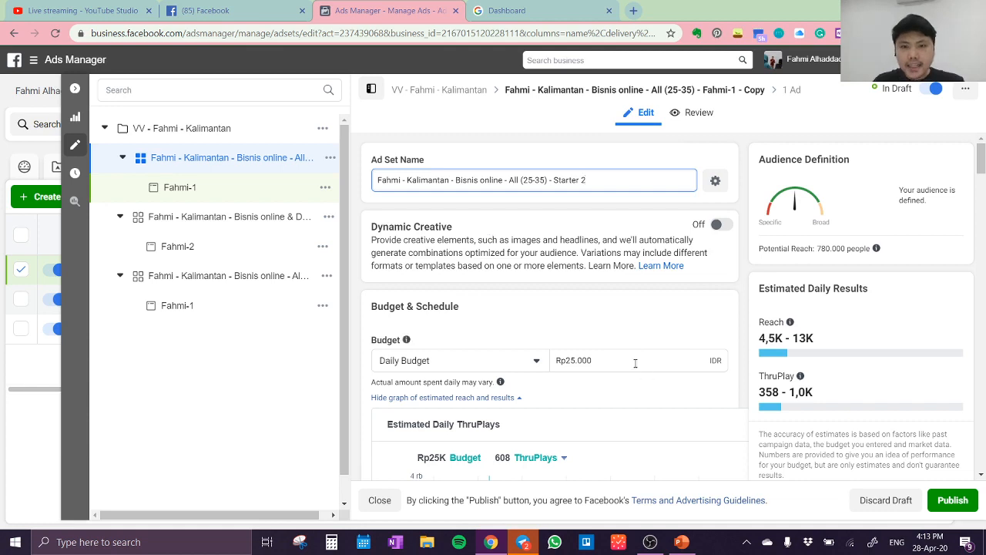
Remove Balikpapan, Banjarbaru, Banjarmasin, Bontang, Kutailama, Palangkaraya, Pontianak and Samarinda from the Starter 2 ad set's audience locations
scroll(604, 316, down, 5)
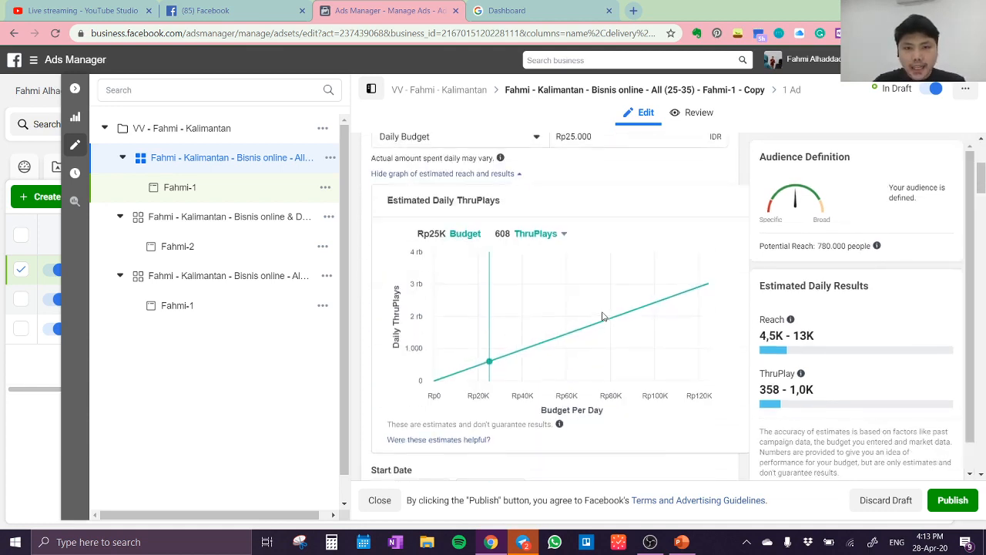
scroll(603, 316, down, 3)
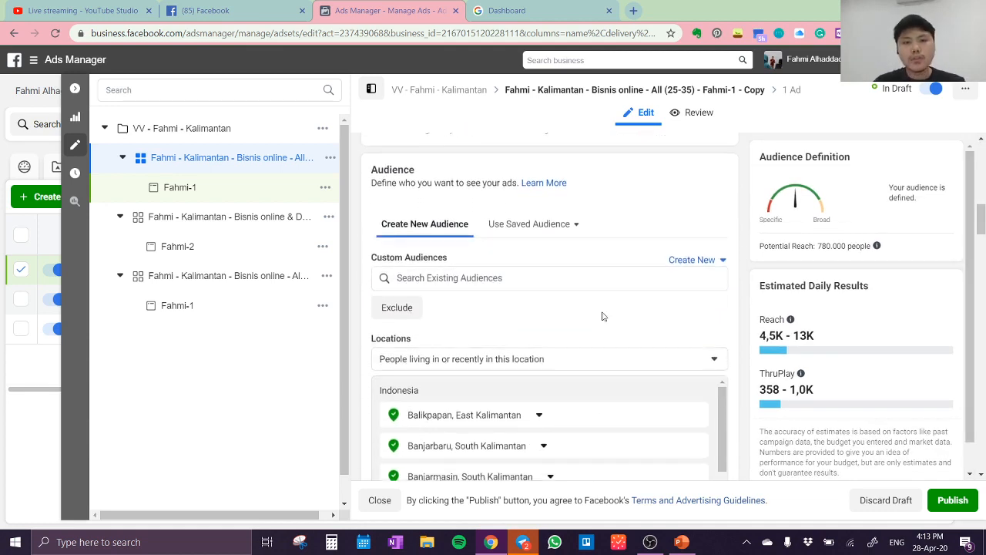
scroll(604, 316, down, 5)
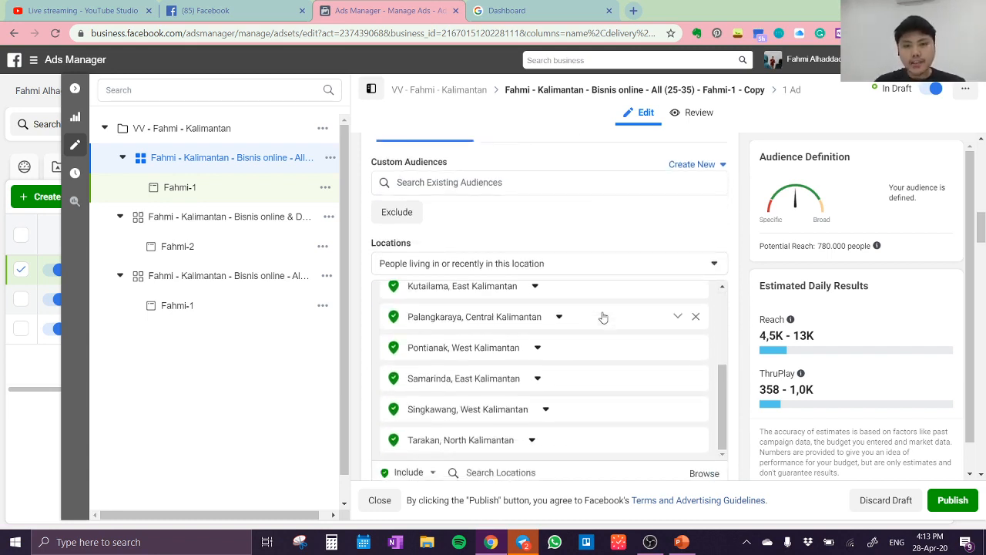
scroll(603, 315, up, 4)
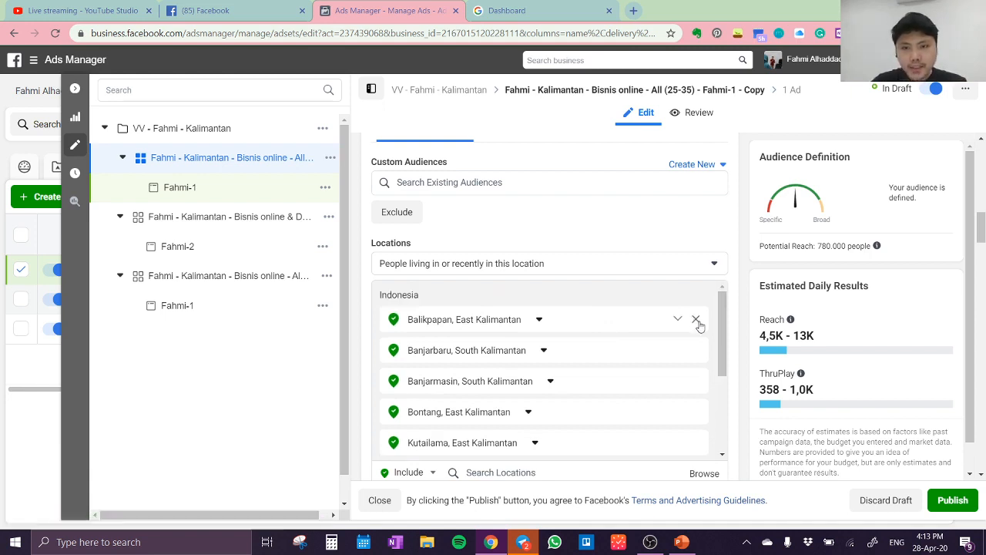
click(695, 319)
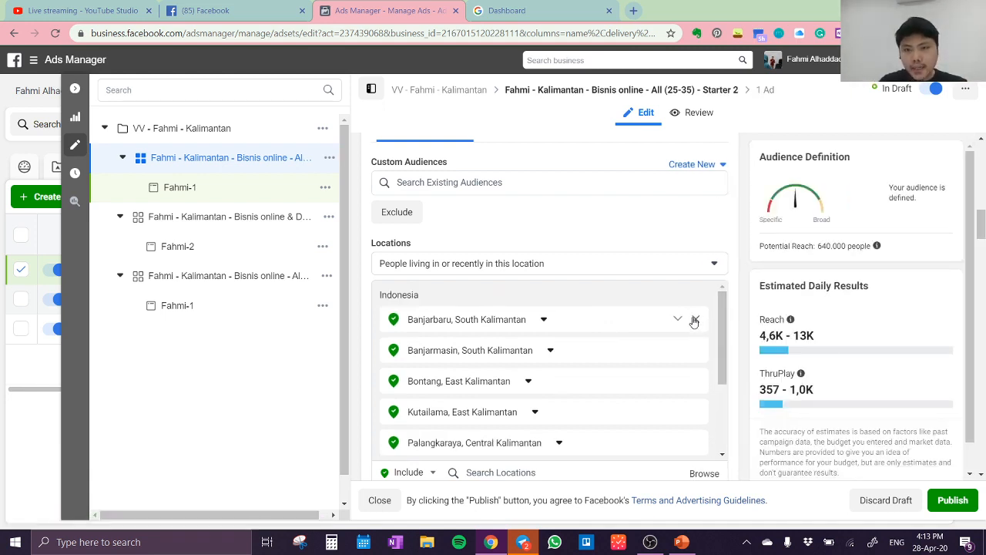
click(694, 322)
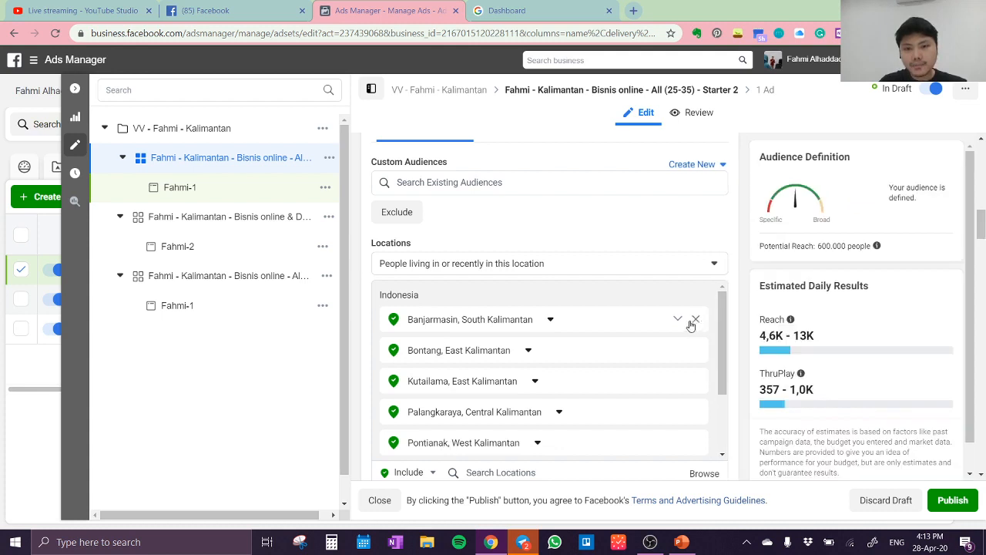
click(688, 322)
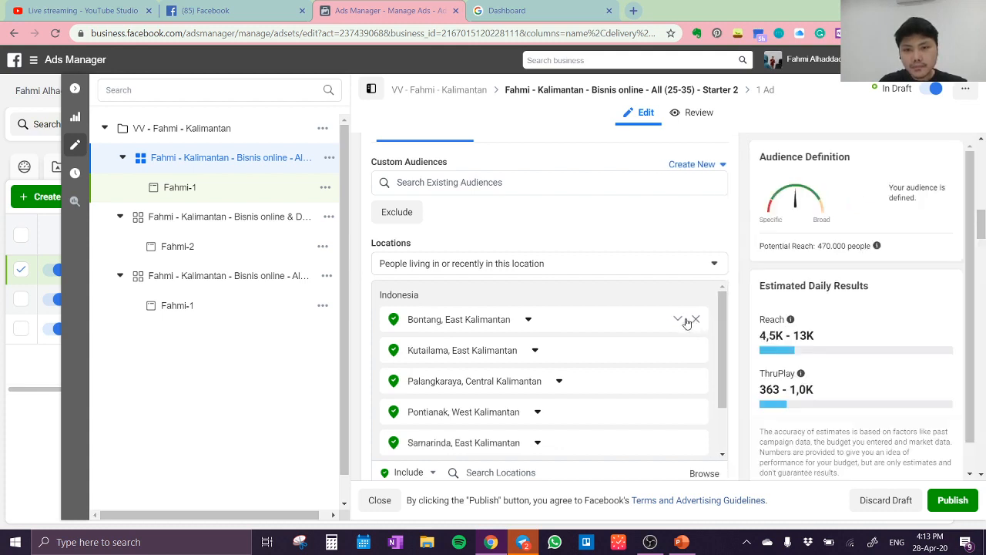
click(696, 323)
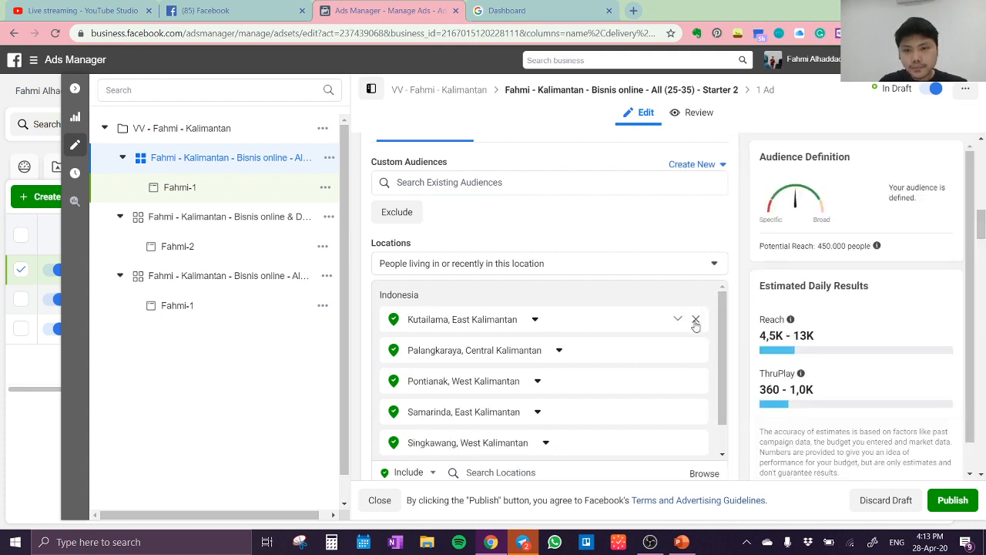
click(688, 320)
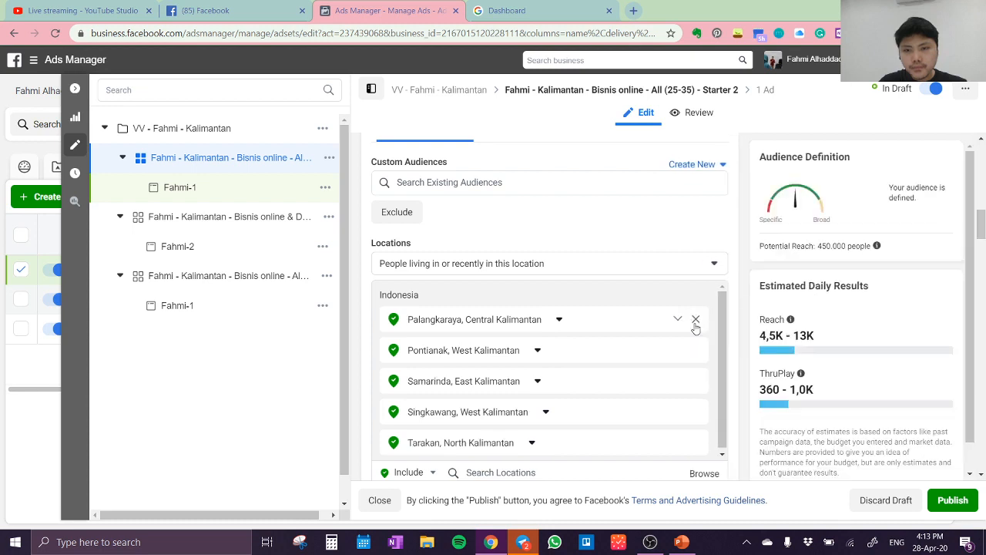
click(695, 323)
click(687, 320)
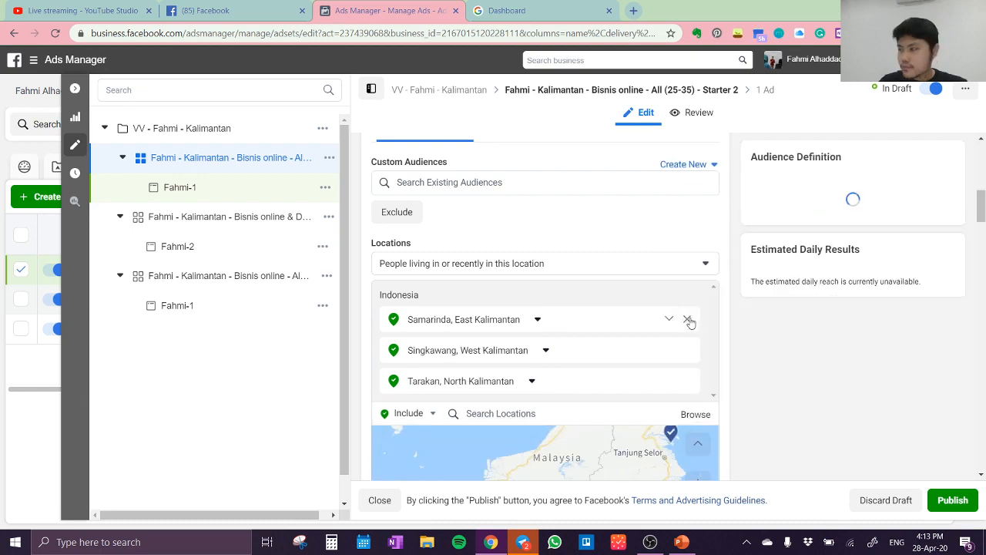
click(689, 320)
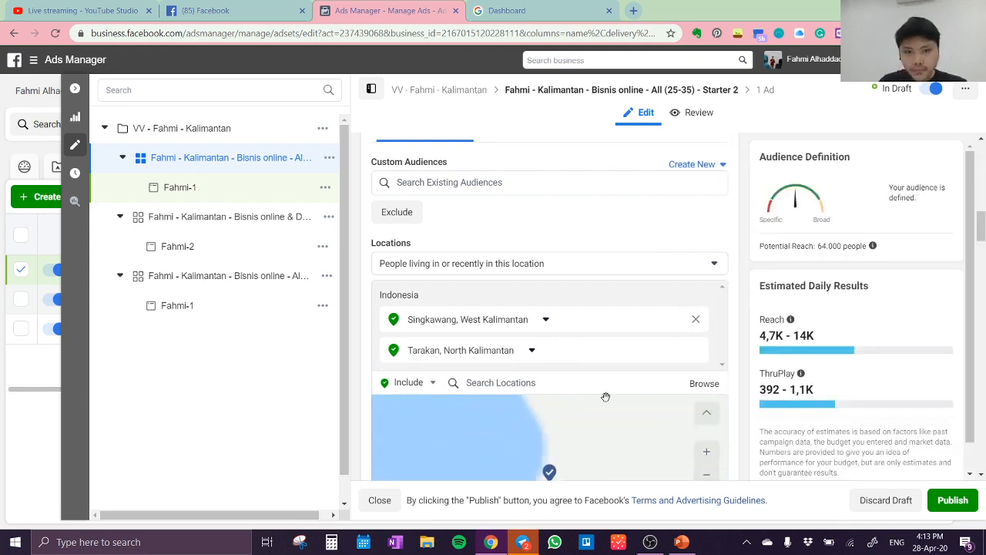
Include the cities of Jakarta and Bogor, West Java, in the audience locations, and remove Singkawang and Tarakan
click(604, 383)
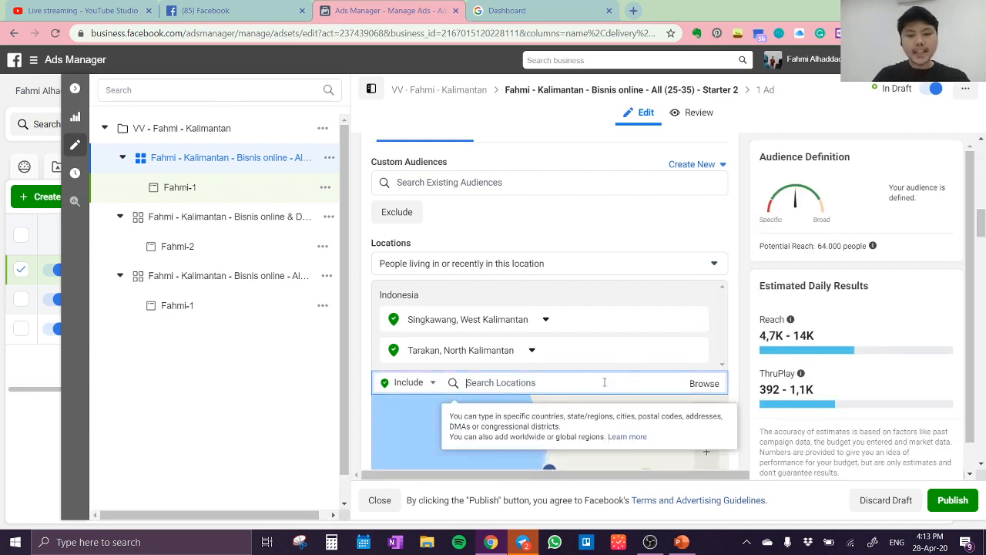
text(Jakarta)
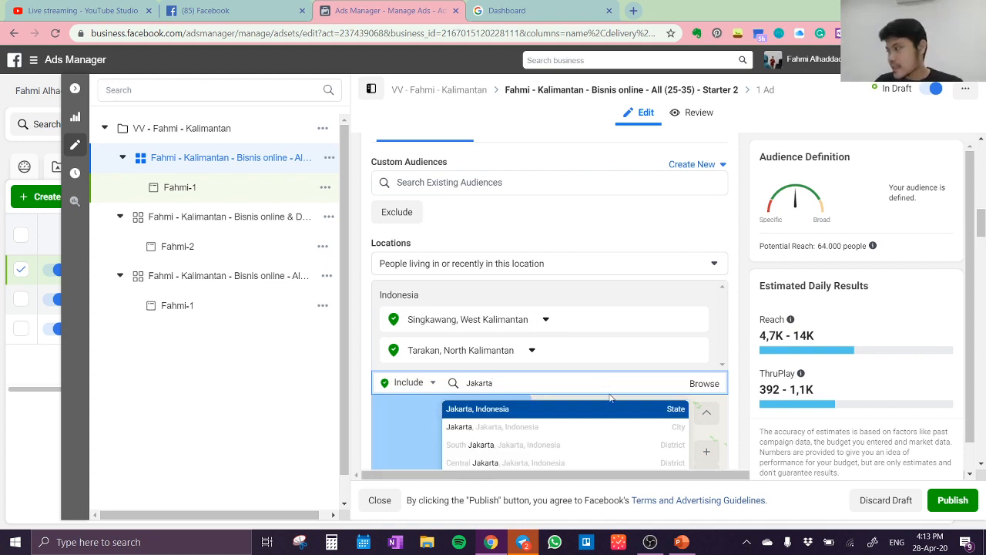
click(582, 427)
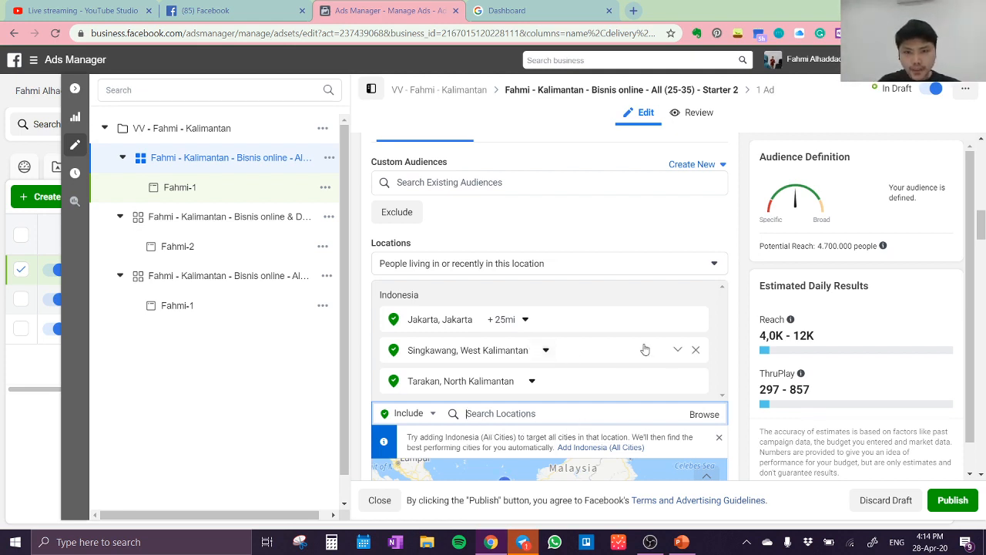
click(696, 351)
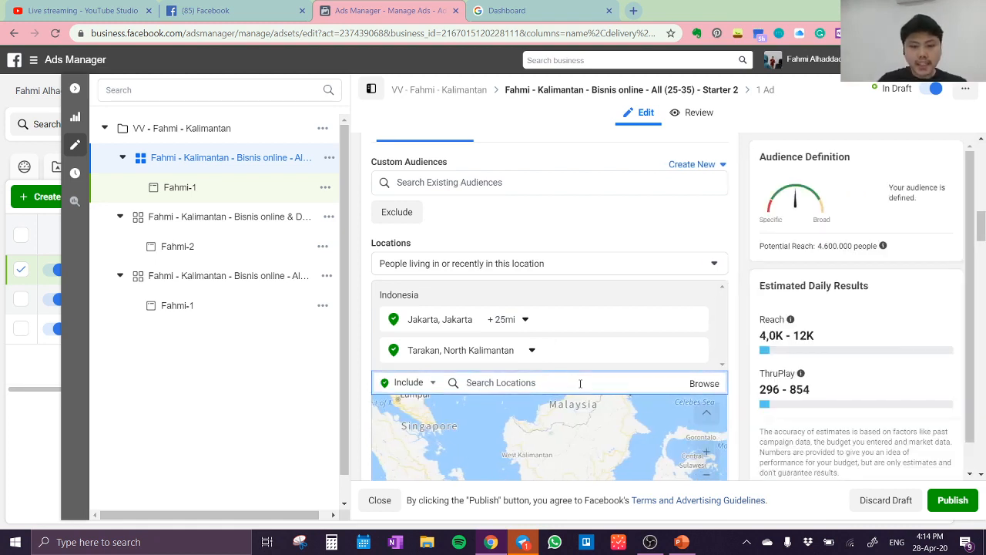
text(bogor)
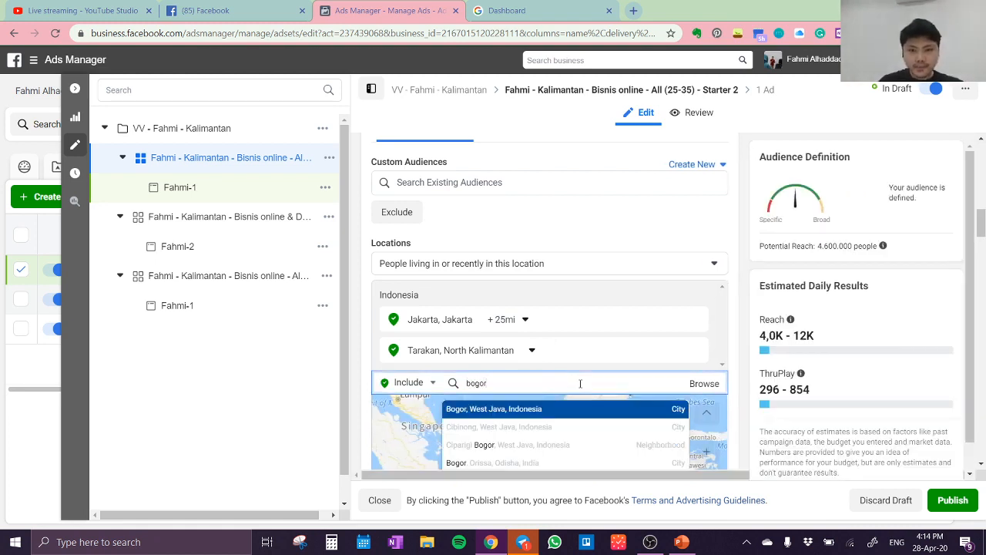
click(588, 408)
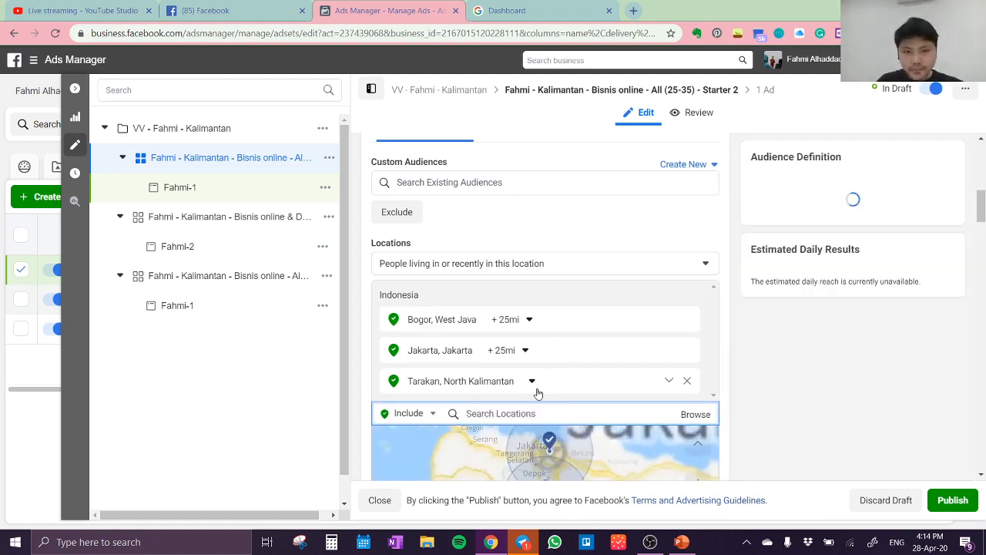
click(696, 379)
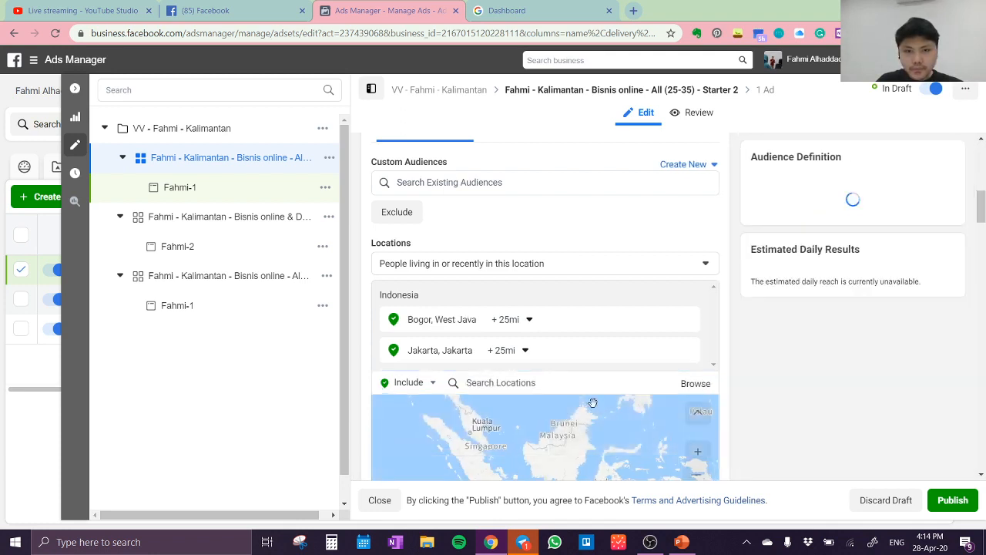
Include the cities Depok (West Java), Tangerang (Banten) and Bekasi (West Java) in the audience locations
click(598, 387)
text(depok)
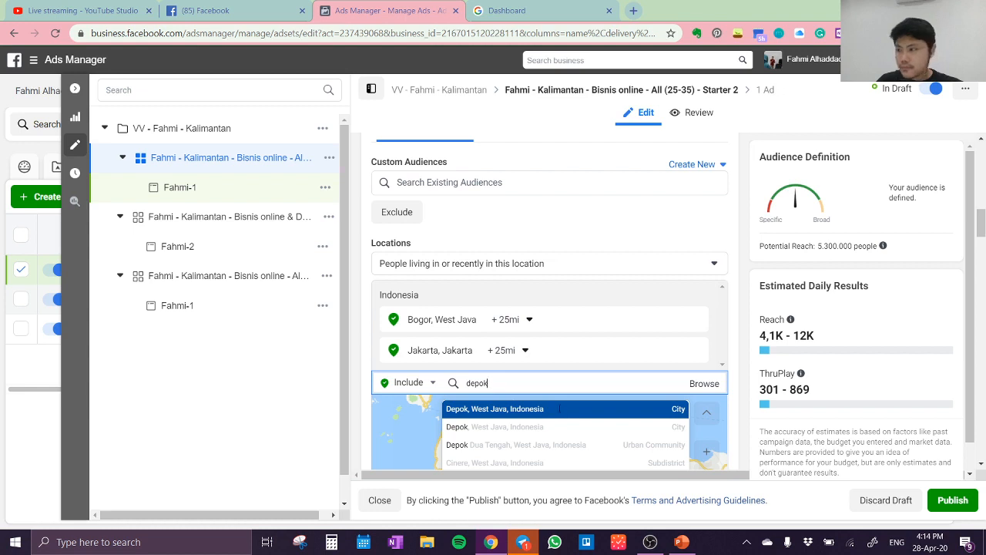
click(559, 411)
text(ta)
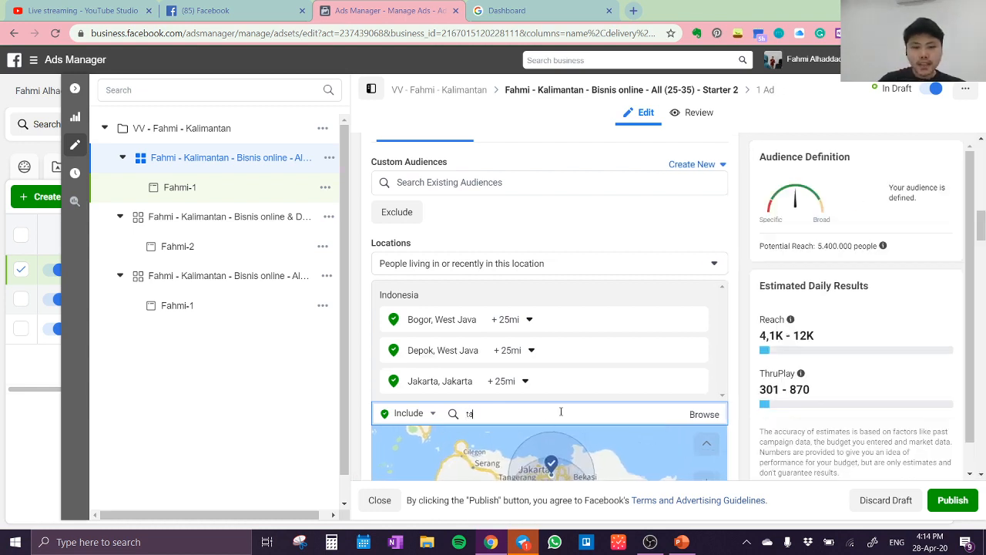
text(ngera)
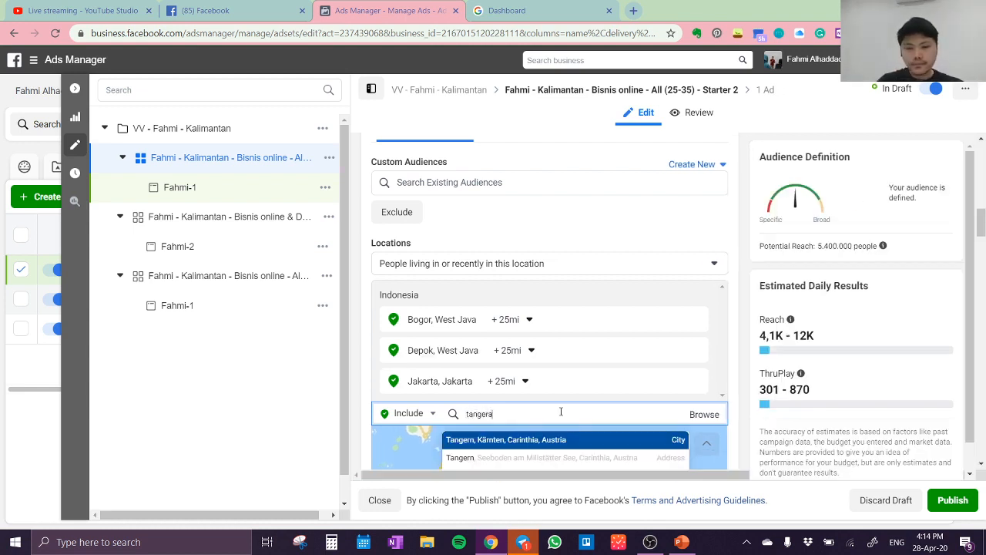
text(ng)
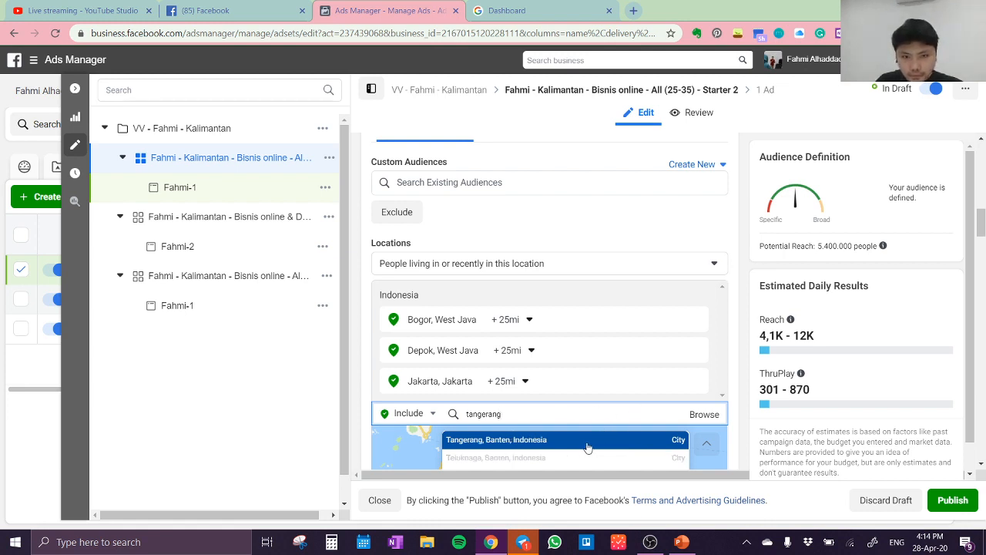
click(587, 446)
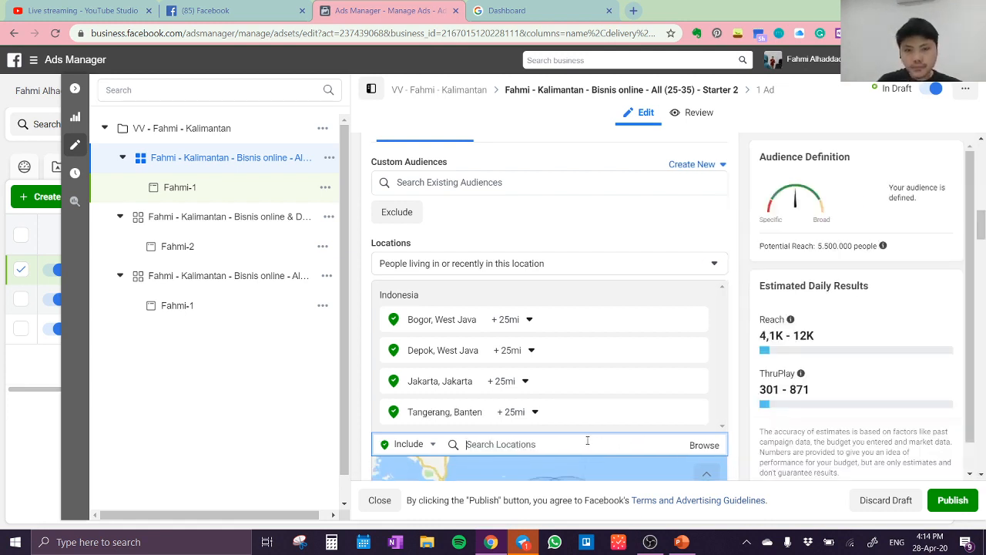
text(bekasi)
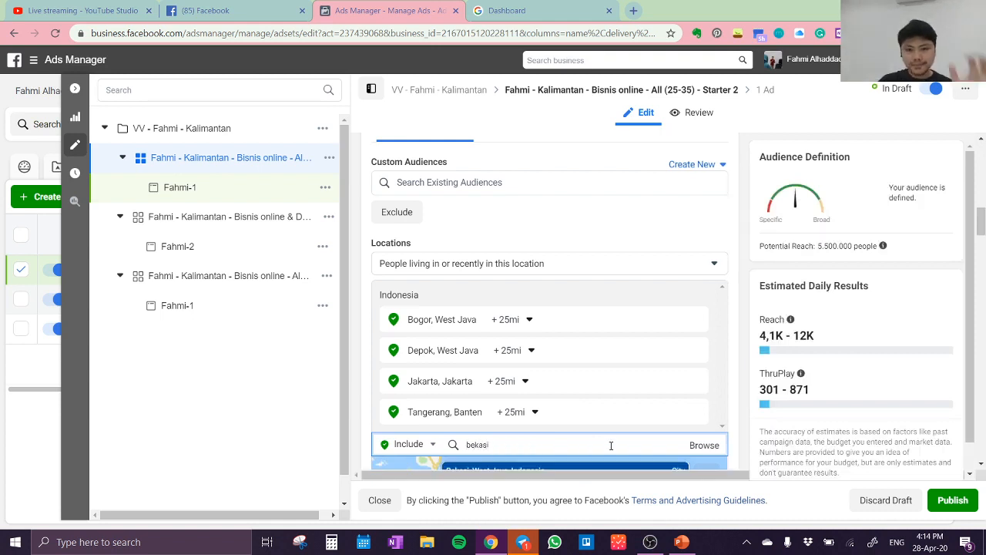
click(608, 467)
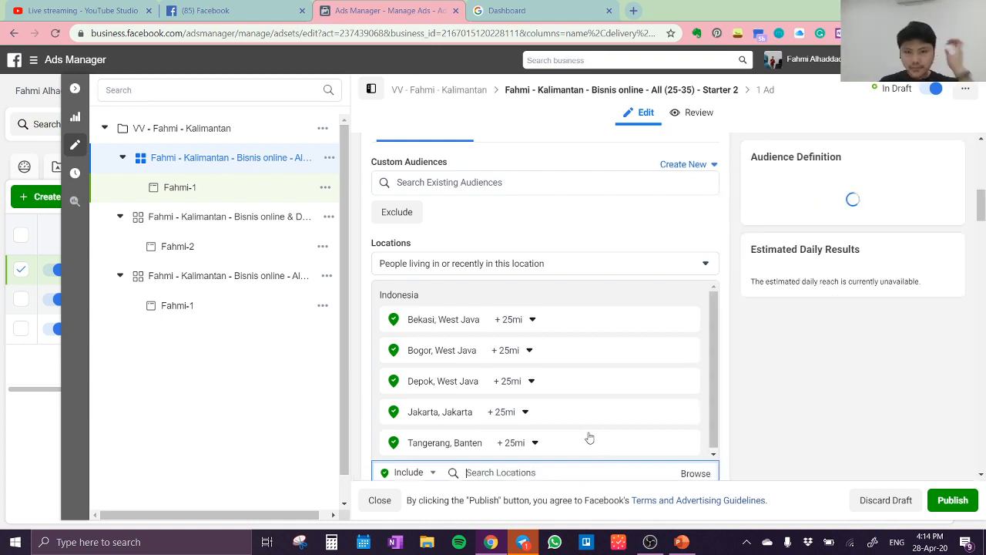
Limit Bekasi, Bogor, Depok, Jakarta and Tangerang to the current city only instead of cities within a radius
click(532, 319)
click(539, 342)
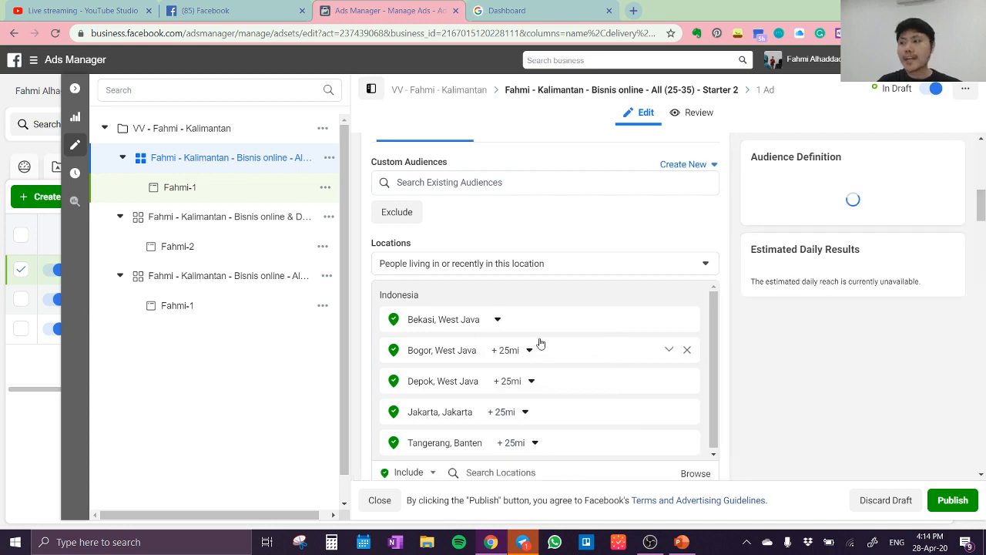
click(531, 350)
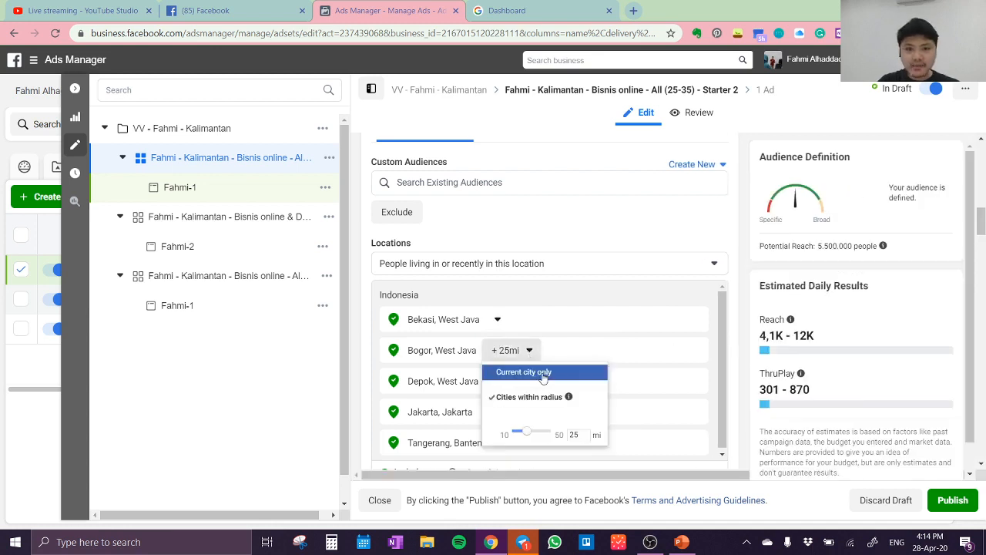
click(539, 372)
click(531, 382)
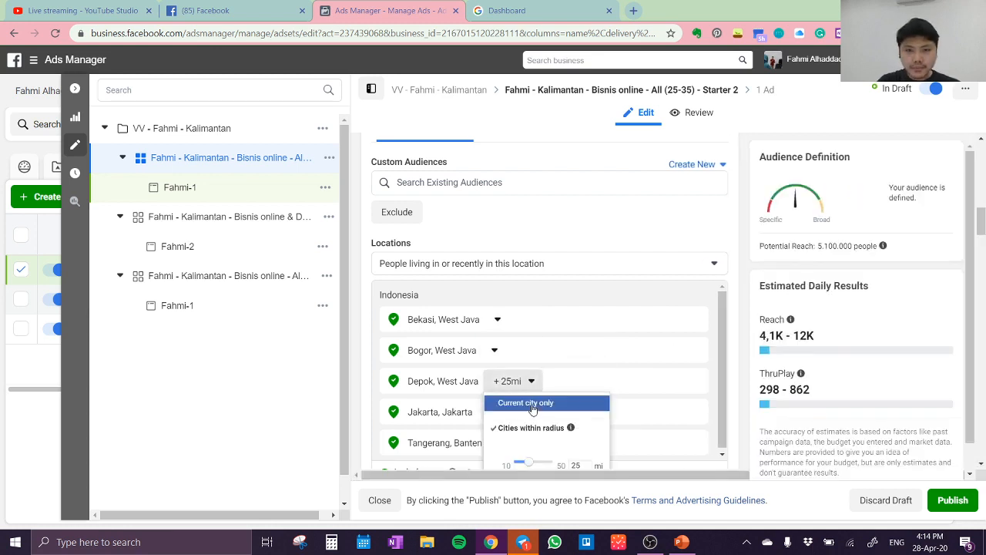
click(531, 406)
click(524, 417)
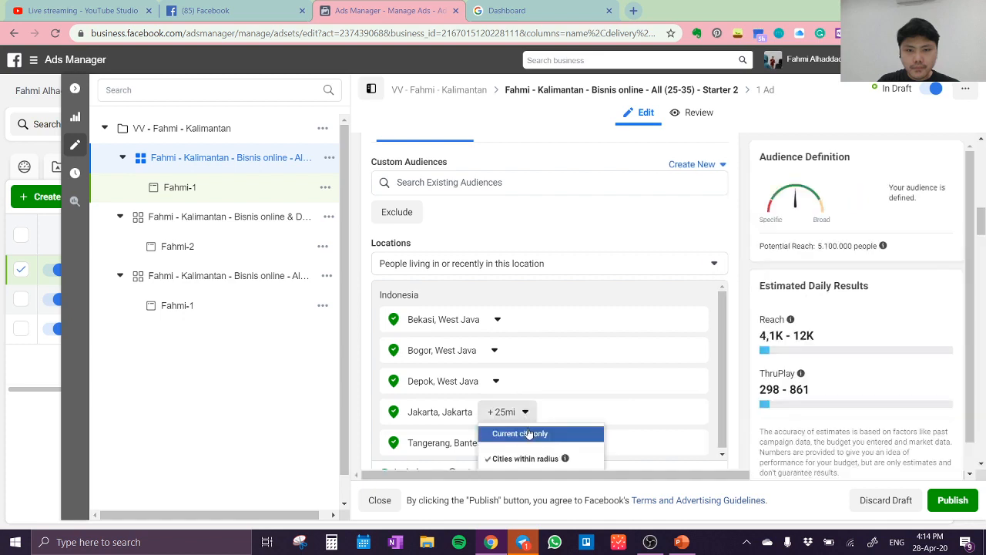
click(528, 433)
click(530, 442)
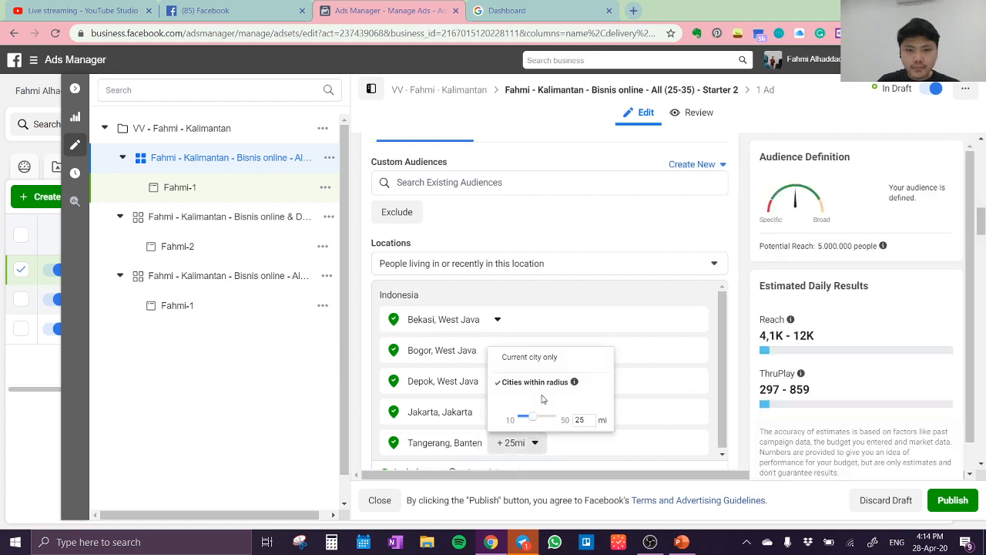
click(526, 358)
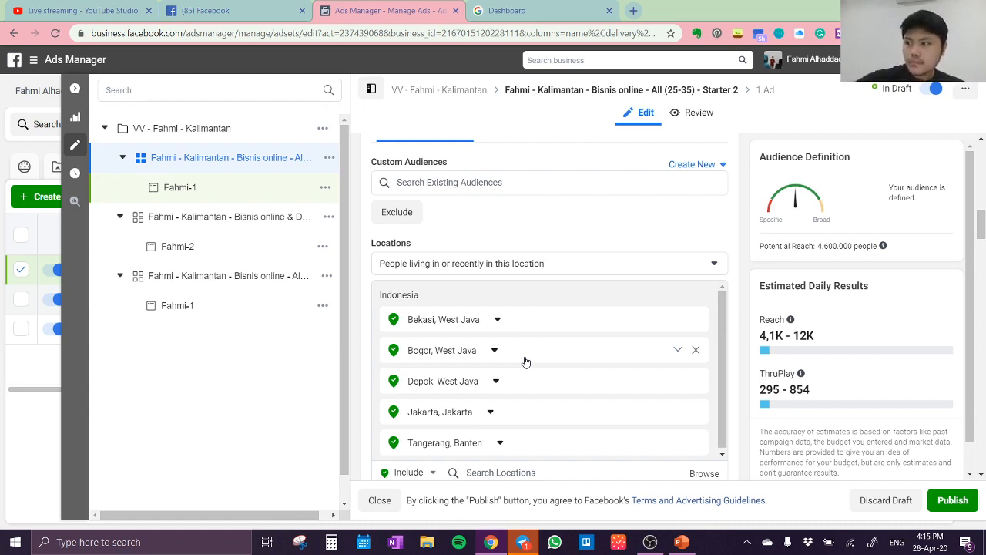
Review the targeted cities on the location map and the age and gender settings of the ad set's audience
scroll(619, 385, up, 2)
scroll(612, 368, down, 5)
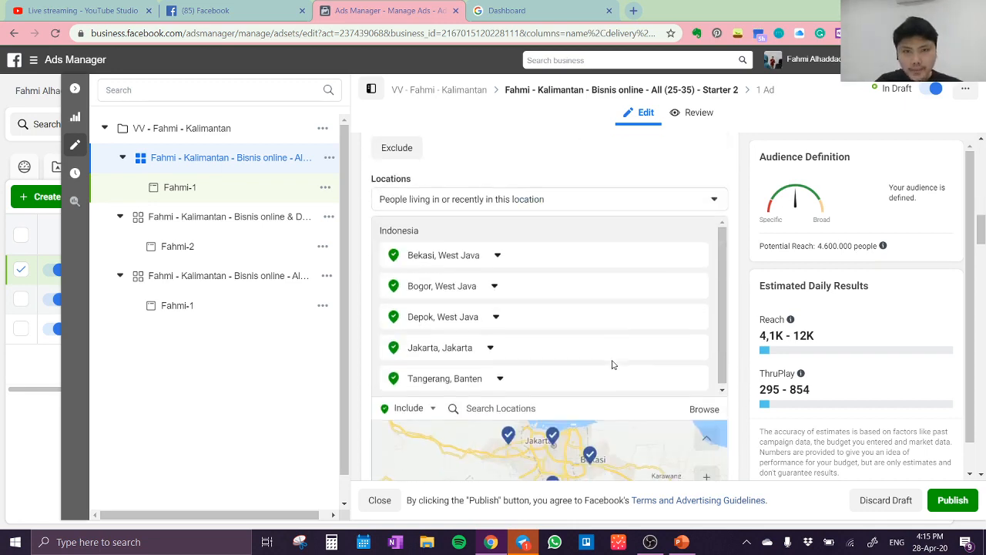
scroll(612, 361, down, 3)
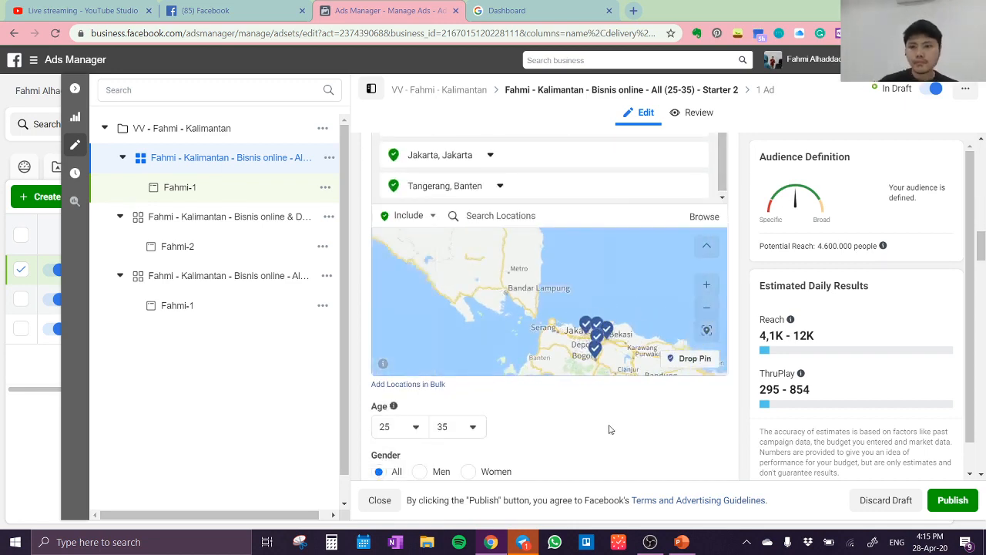
scroll(501, 412, up, 3)
scroll(509, 397, down, 3)
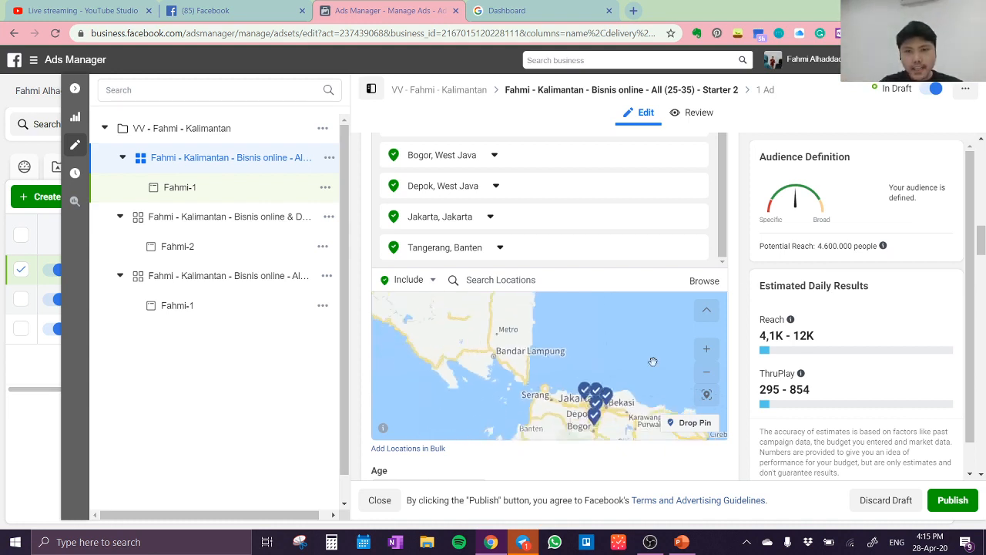
scroll(745, 361, down, 1)
scroll(743, 361, down, 1)
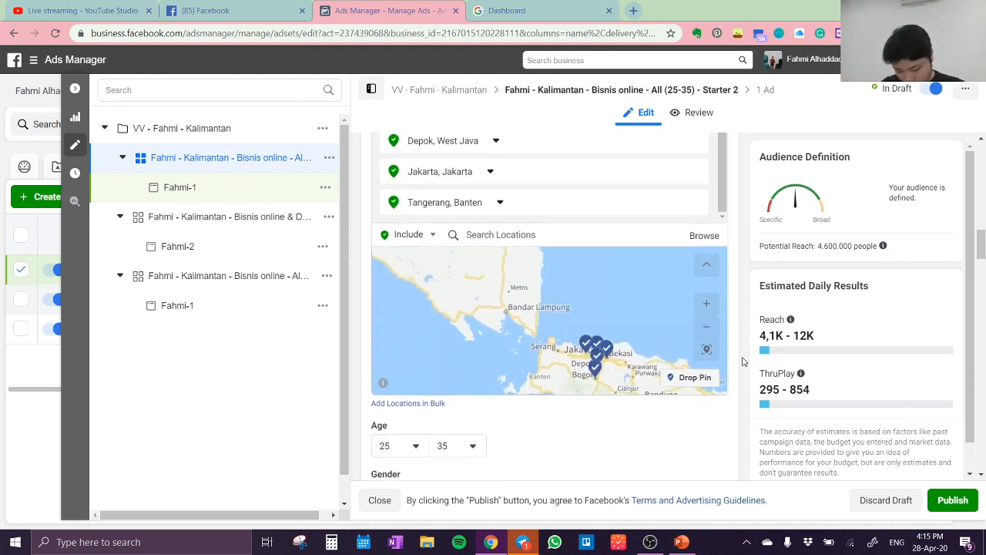
Review the ad set's gender, detailed targeting, placements and ad delivery optimization settings
scroll(744, 362, down, 5)
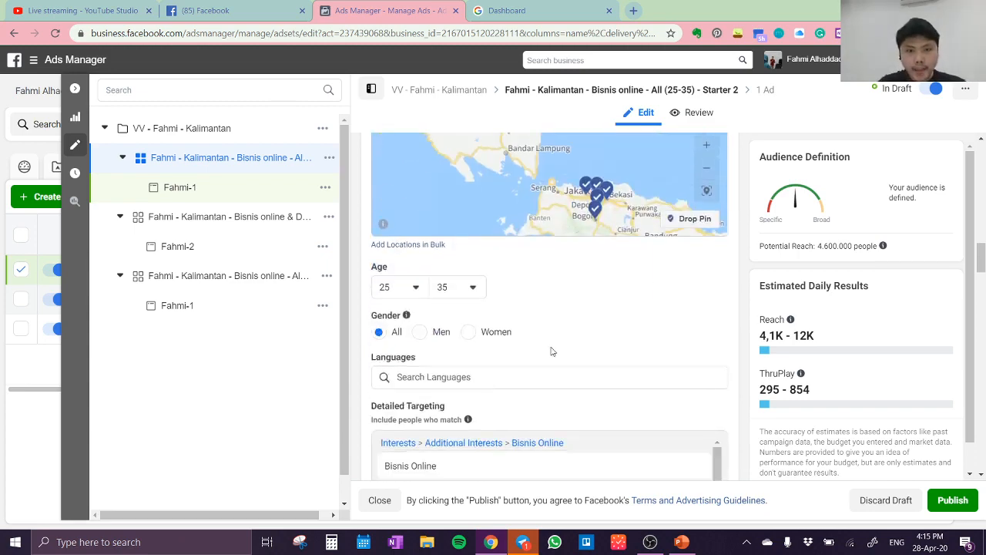
scroll(551, 351, down, 6)
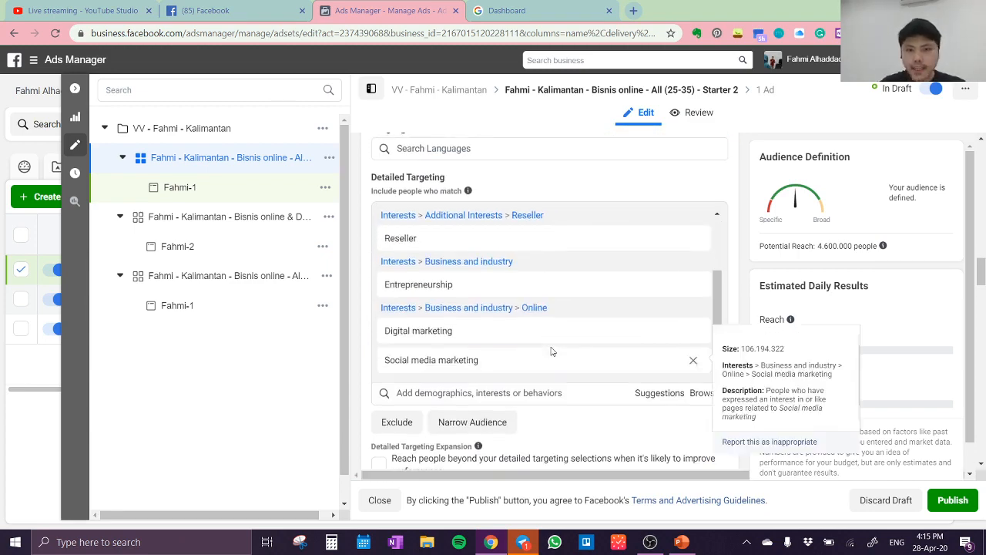
scroll(551, 351, down, 1)
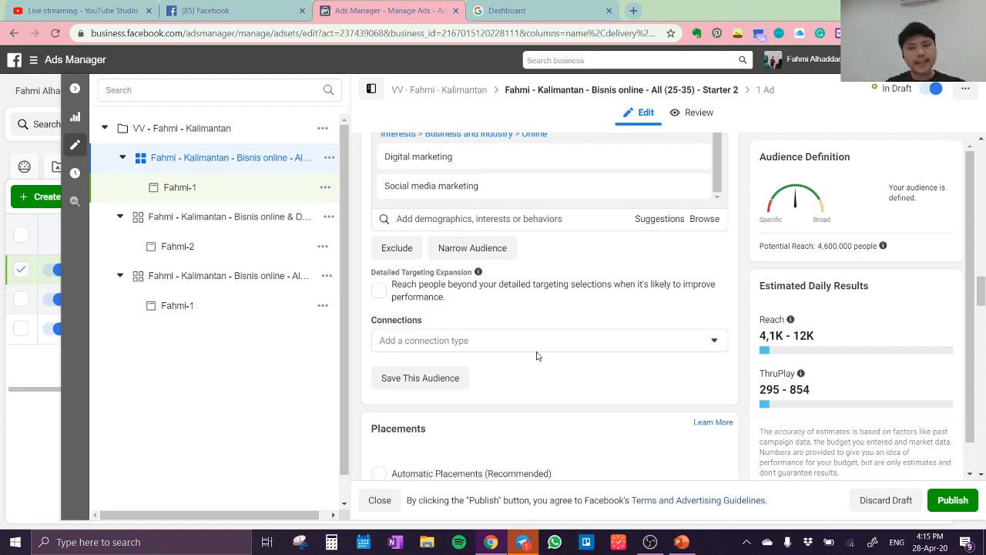
scroll(614, 332, down, 3)
scroll(615, 332, down, 10)
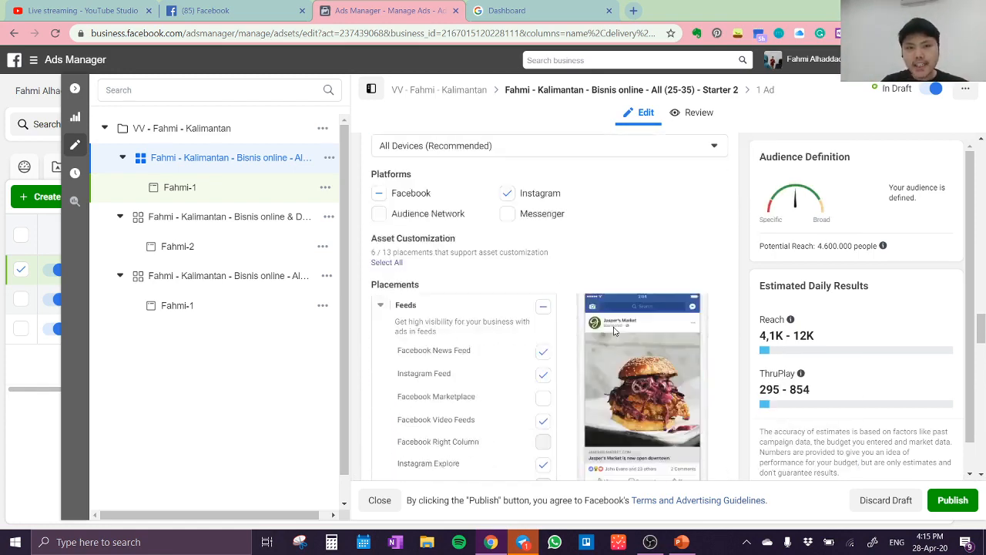
scroll(645, 406, down, 12)
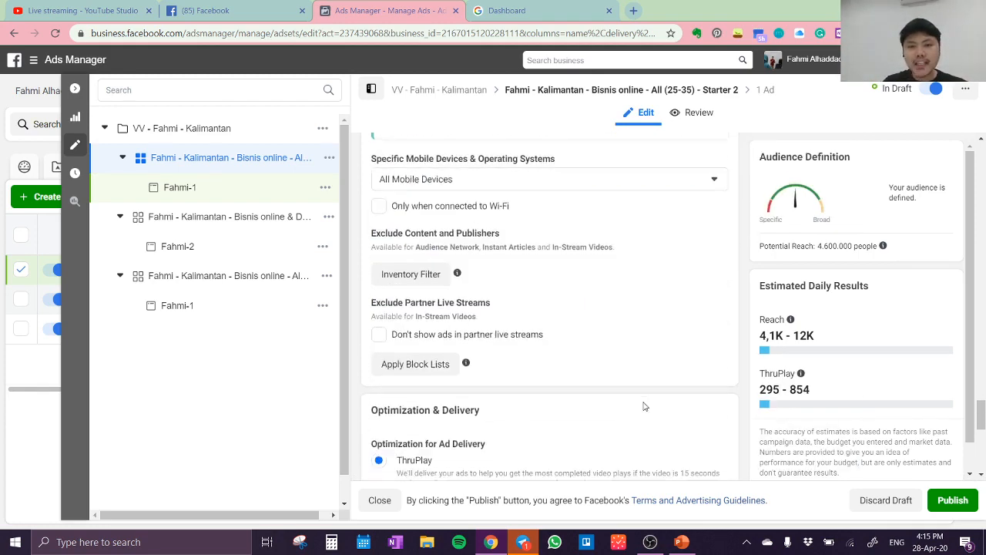
Open the ad inside the Starter 2 ad set and rename it as starter 2
click(766, 91)
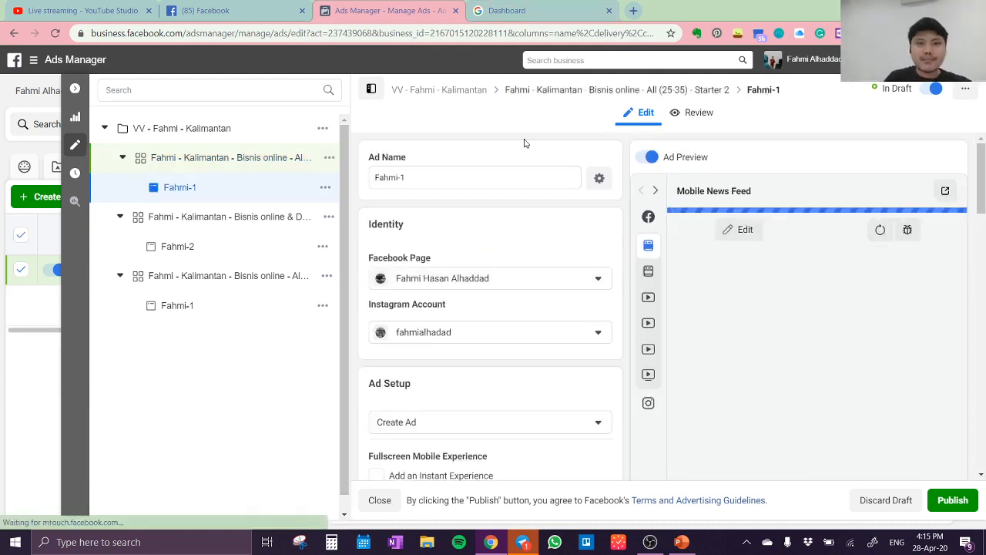
drag(415, 180, 365, 187)
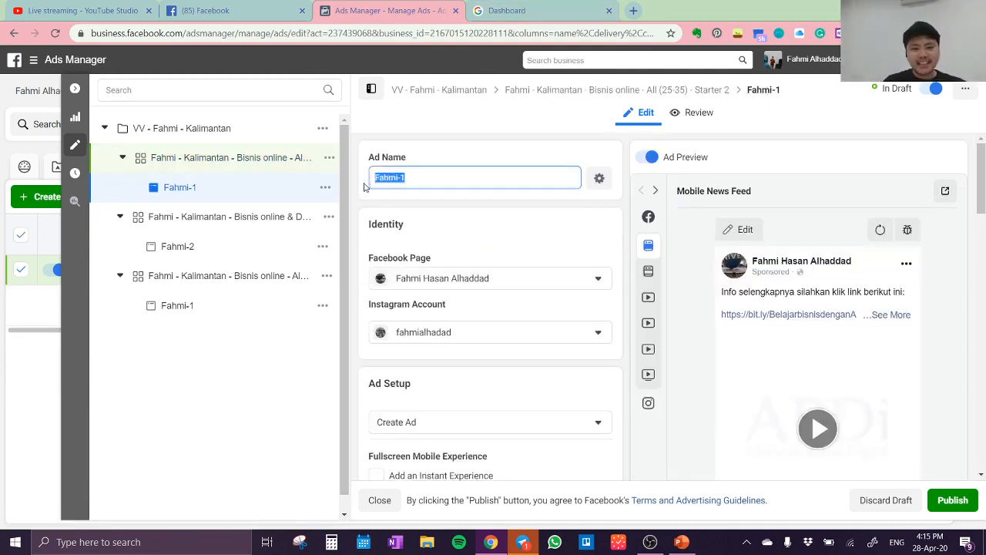
text(starter 2)
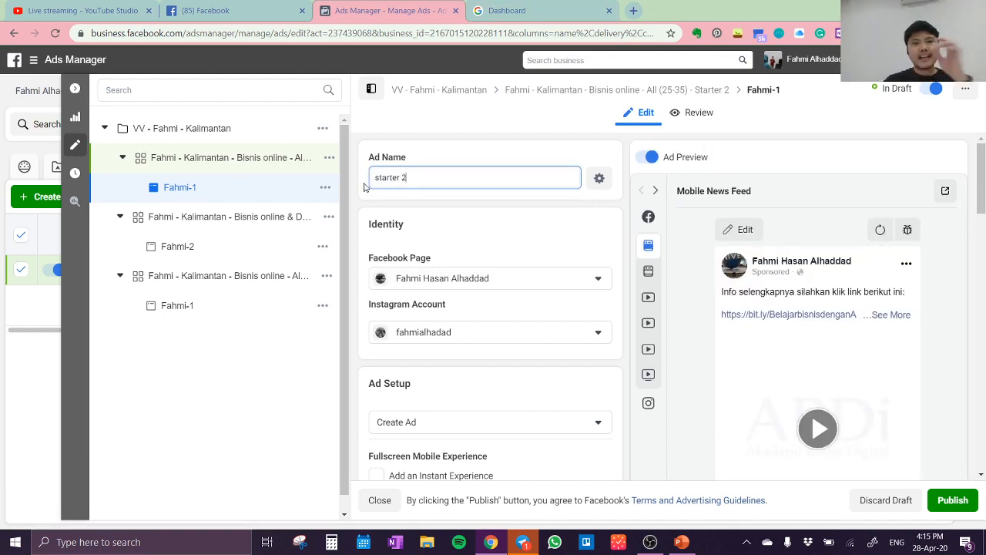
scroll(545, 278, down, 6)
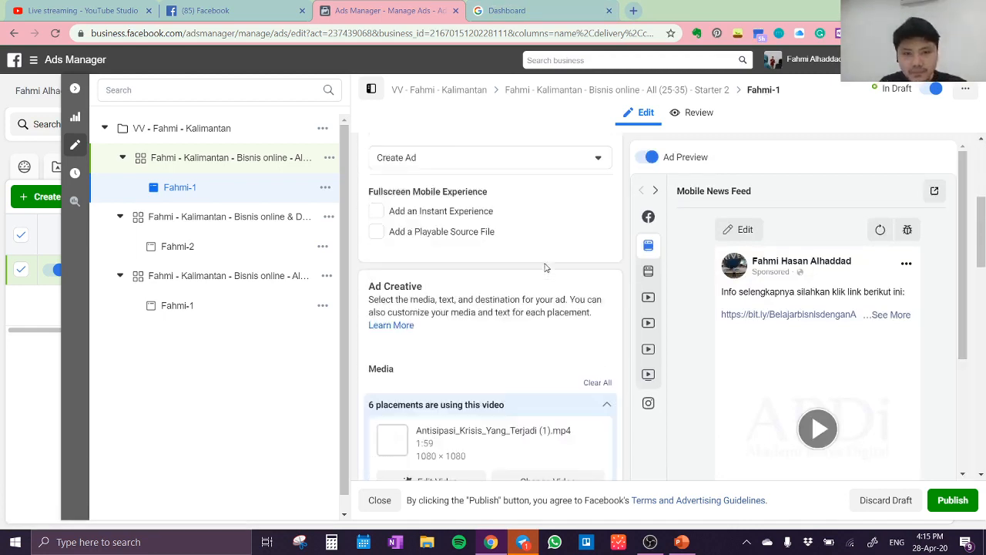
scroll(530, 210, down, 2)
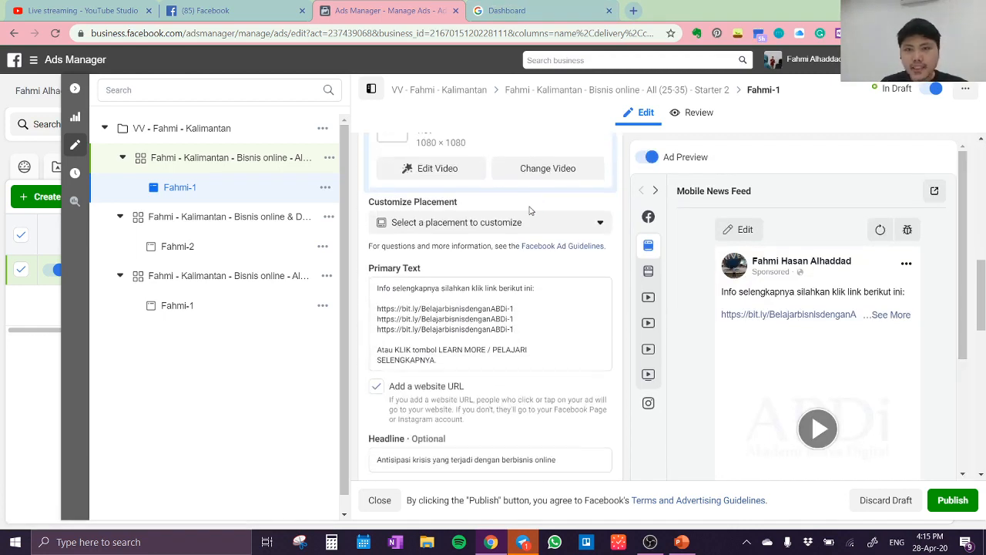
scroll(528, 211, up, 3)
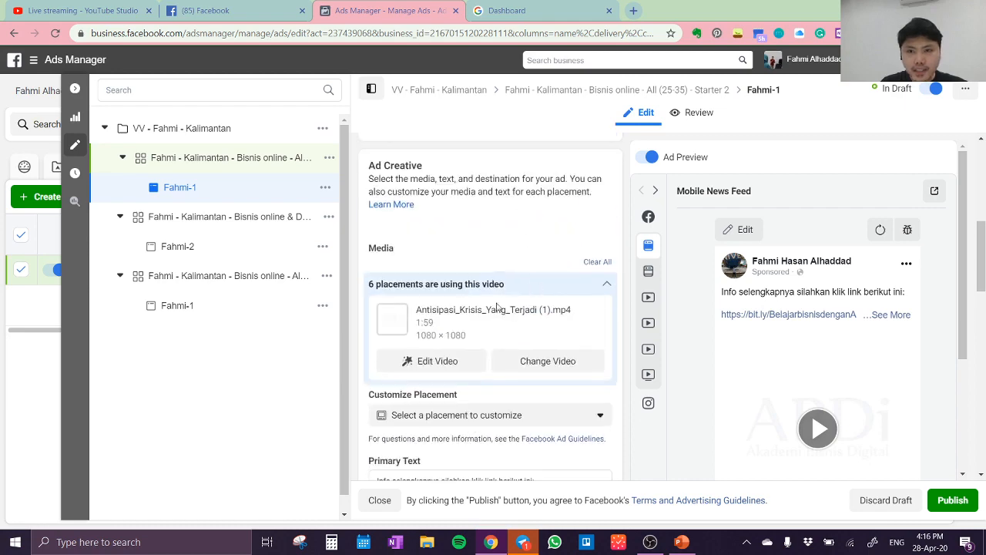
scroll(546, 270, down, 4)
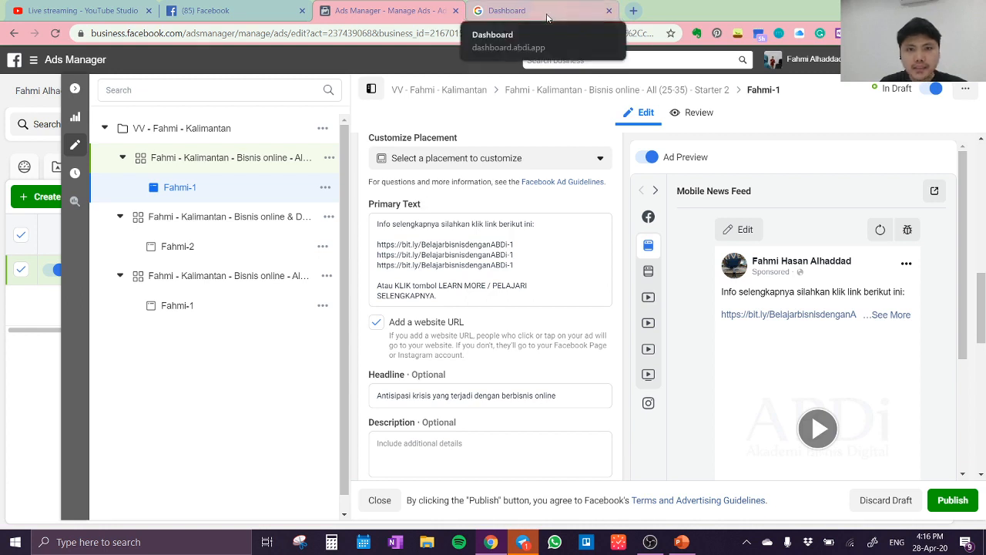
drag(515, 265, 377, 244)
click(376, 244)
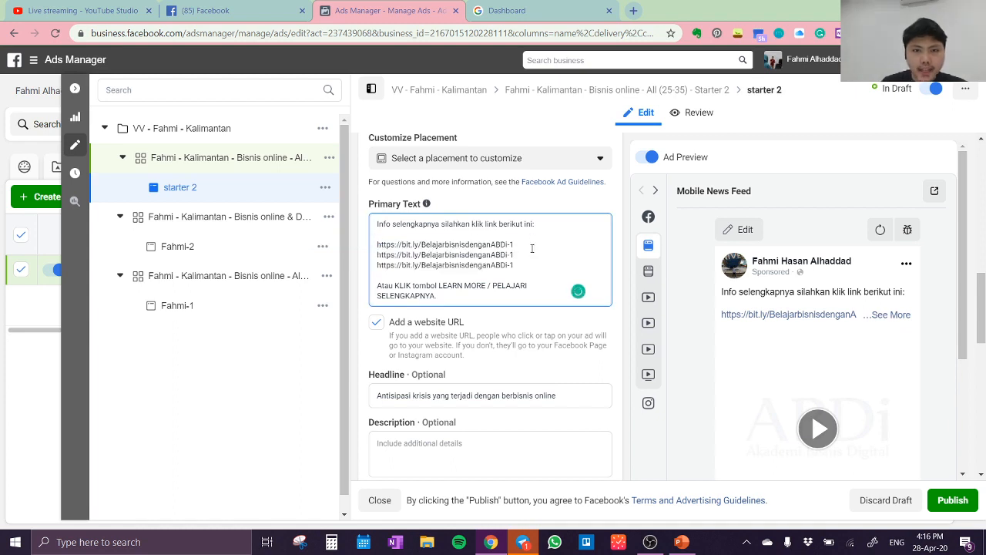
drag(530, 254, 440, 260)
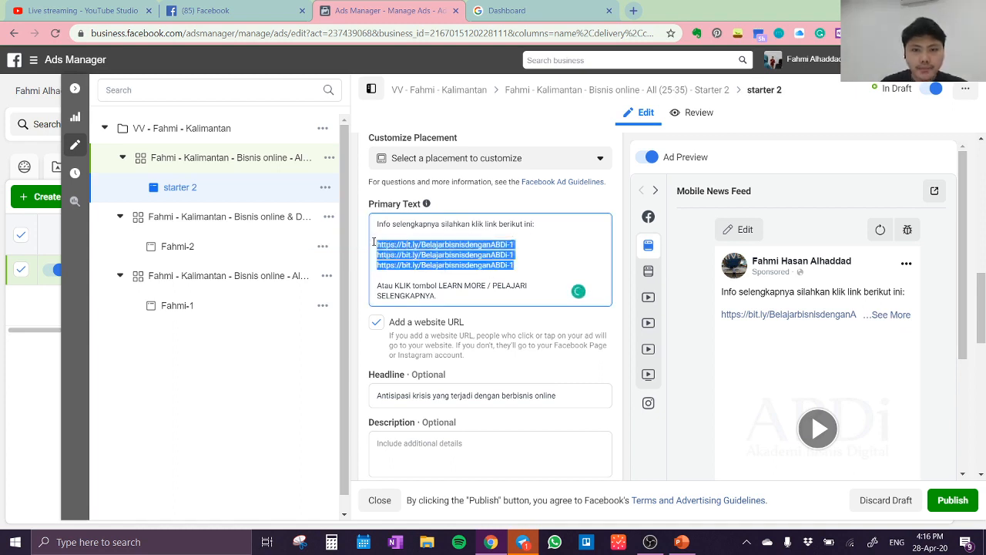
key(BackSpace)
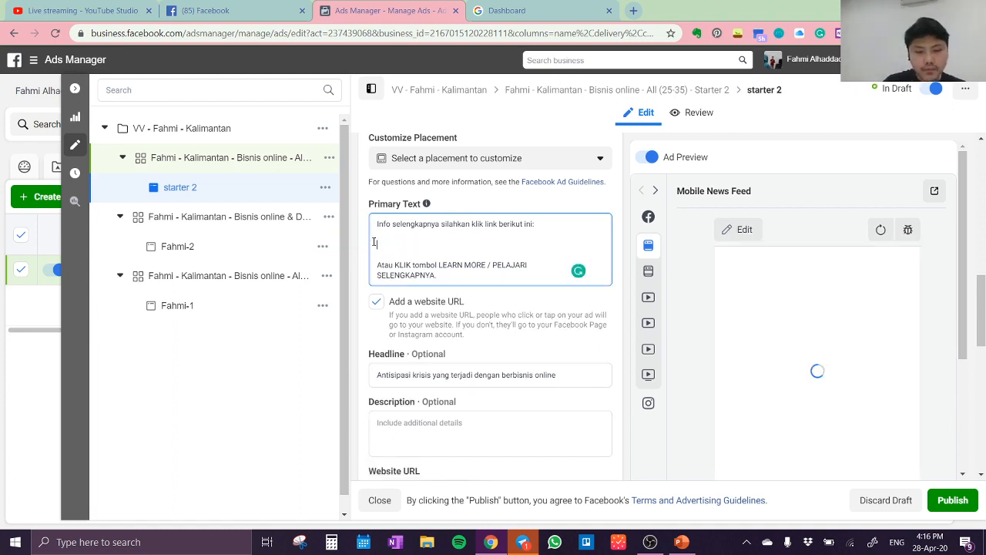
text(2)
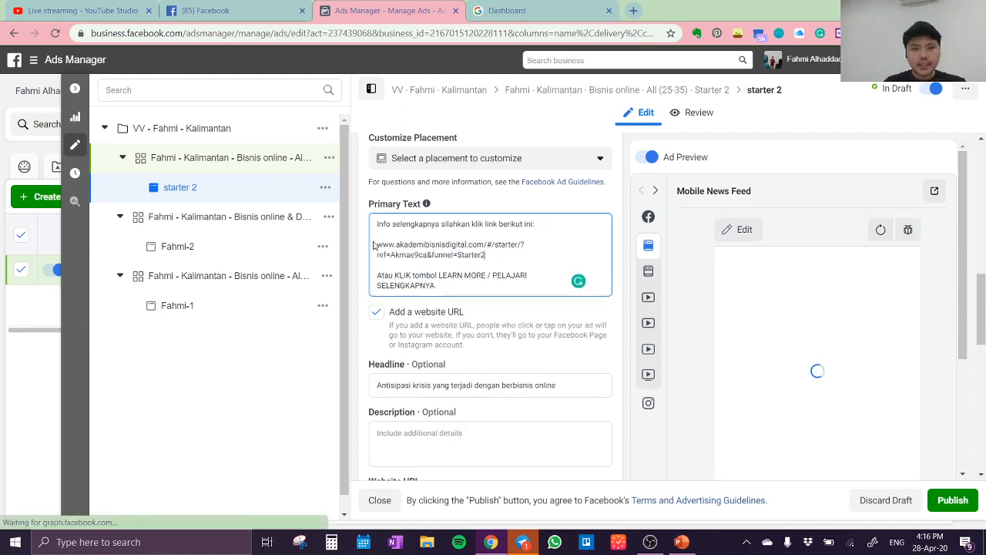
Add the funnel=Starter2 landing page link two more times to the primary text, each separated by a blank line
key(Return)
key(ctrl+v)
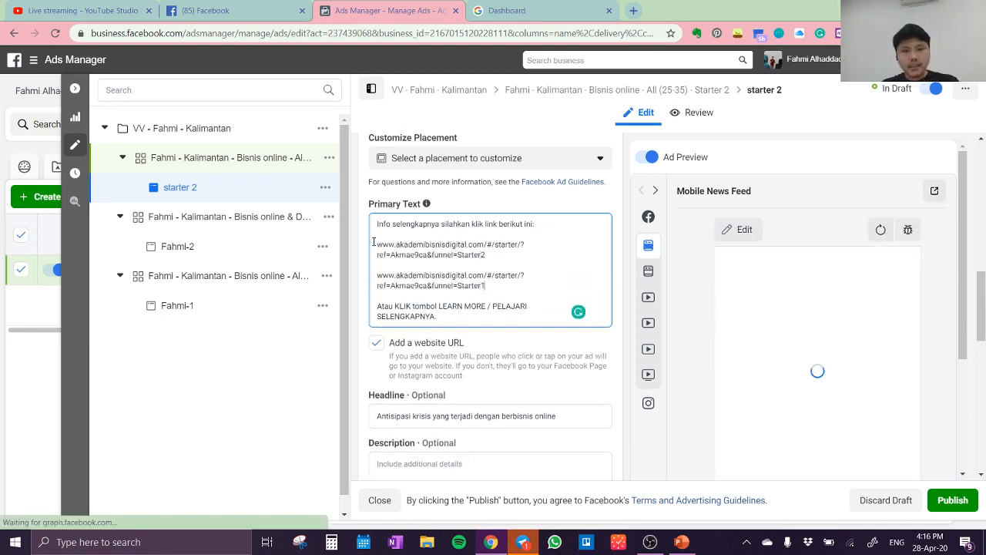
key(BackSpace)
text(2)
key(Return)
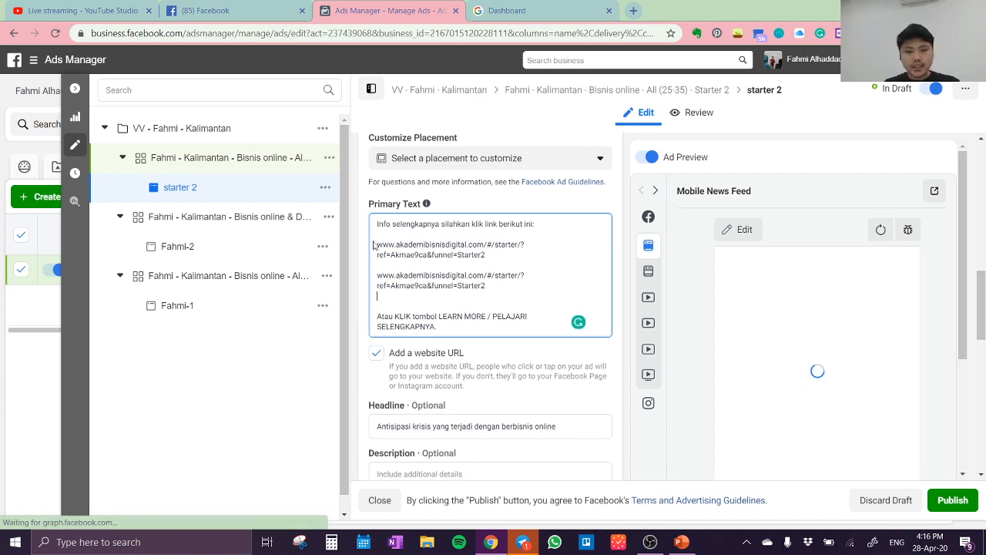
key(Return)
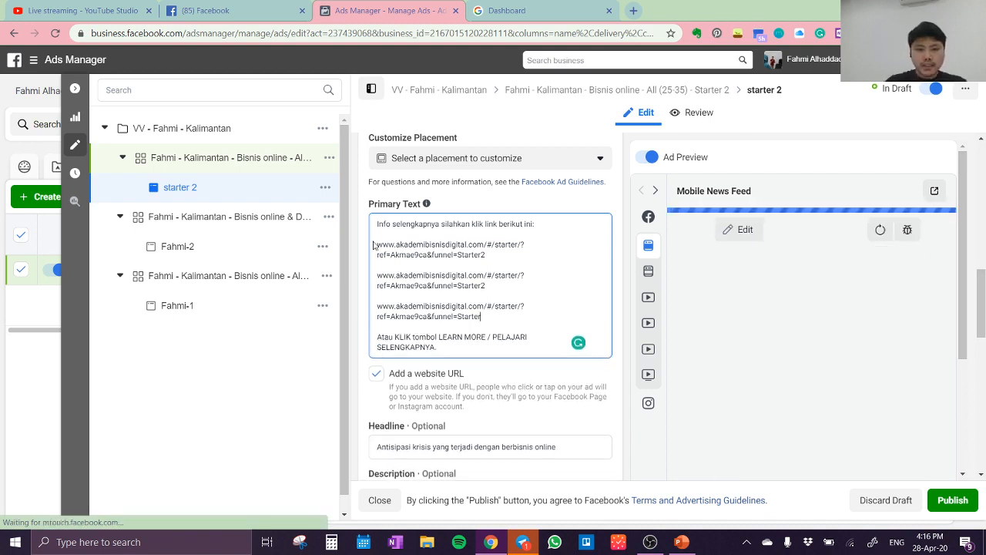
text(2)
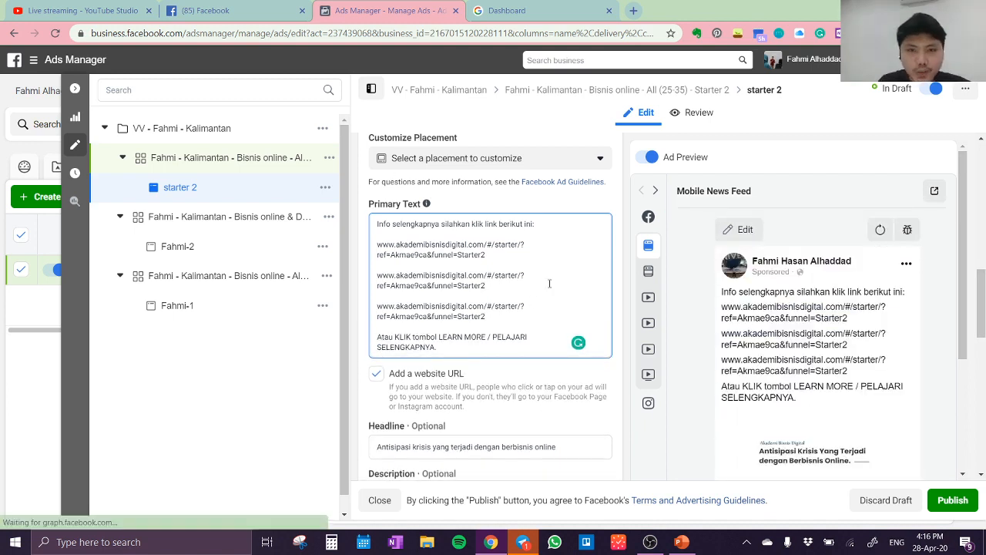
Replace the ad's website URL with the akademibisnisdigital.com starter landing page link ending in funnel=Starter2
scroll(499, 333, up, 1)
scroll(500, 333, down, 5)
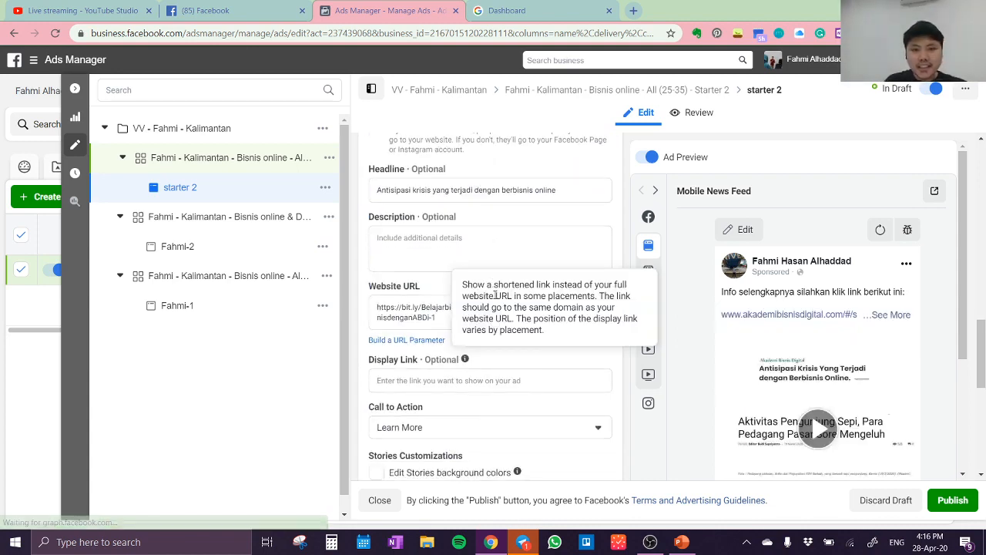
drag(436, 317, 360, 298)
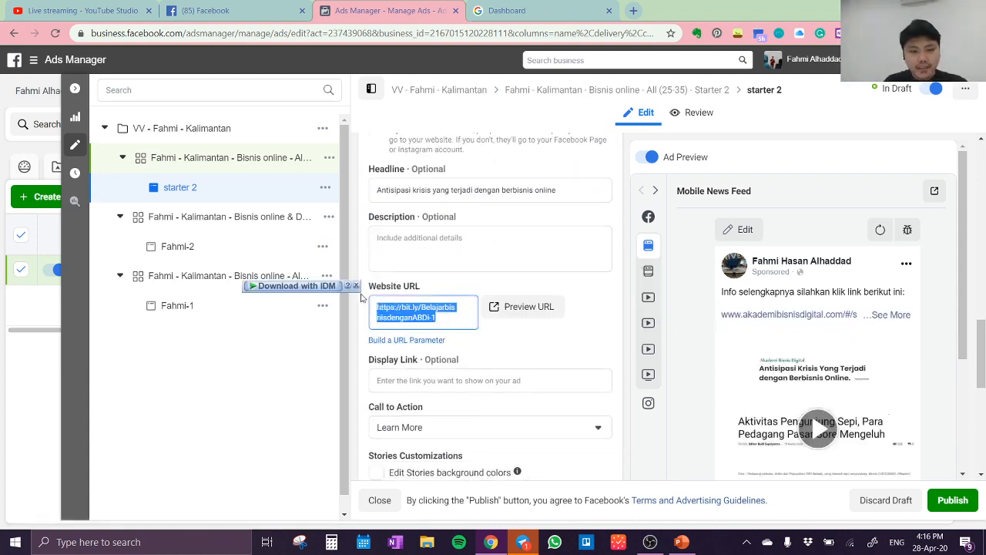
text(2)
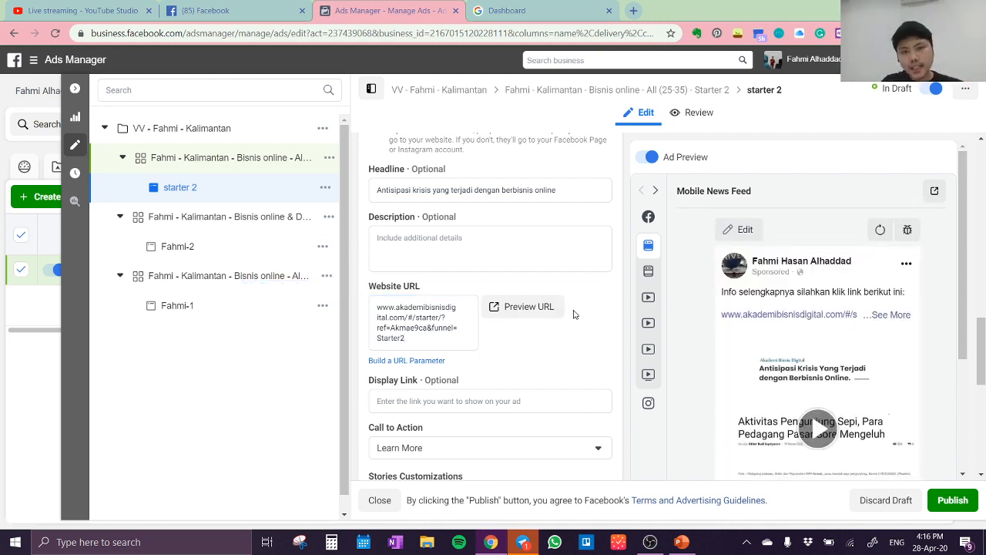
Check the ad's call to action and Mobile News Feed preview, and publish the starter 2 ad draft
scroll(576, 313, down, 1)
scroll(610, 374, down, 2)
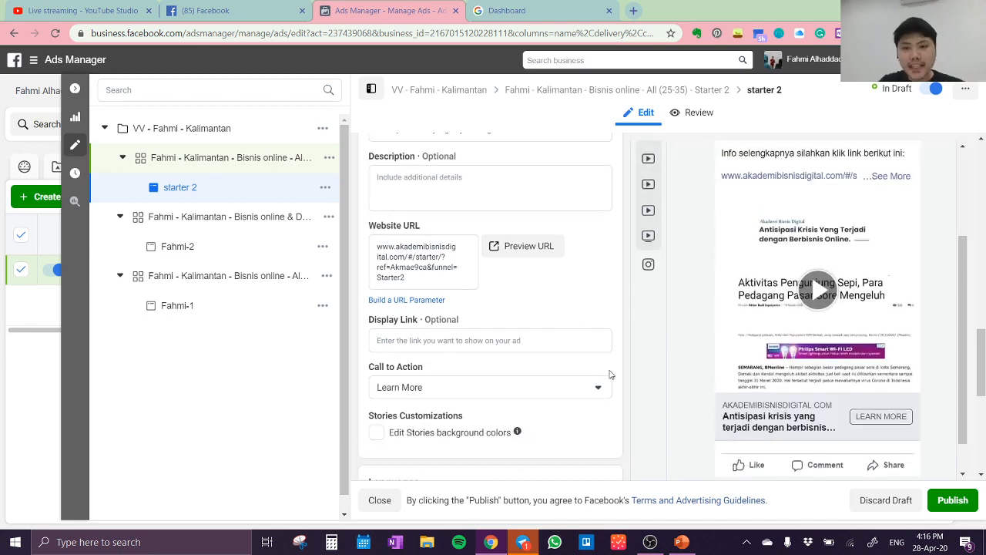
scroll(602, 394, down, 1)
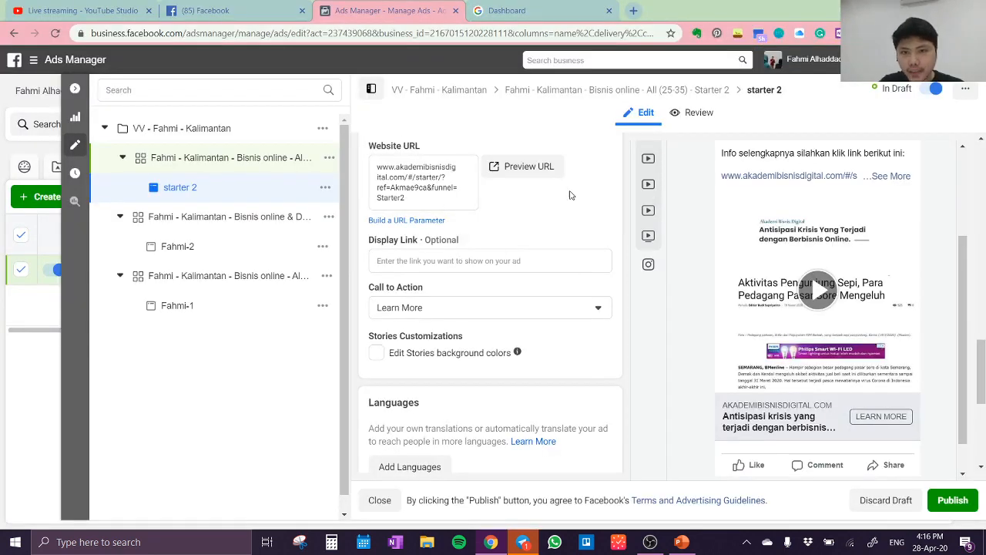
scroll(866, 346, down, 1)
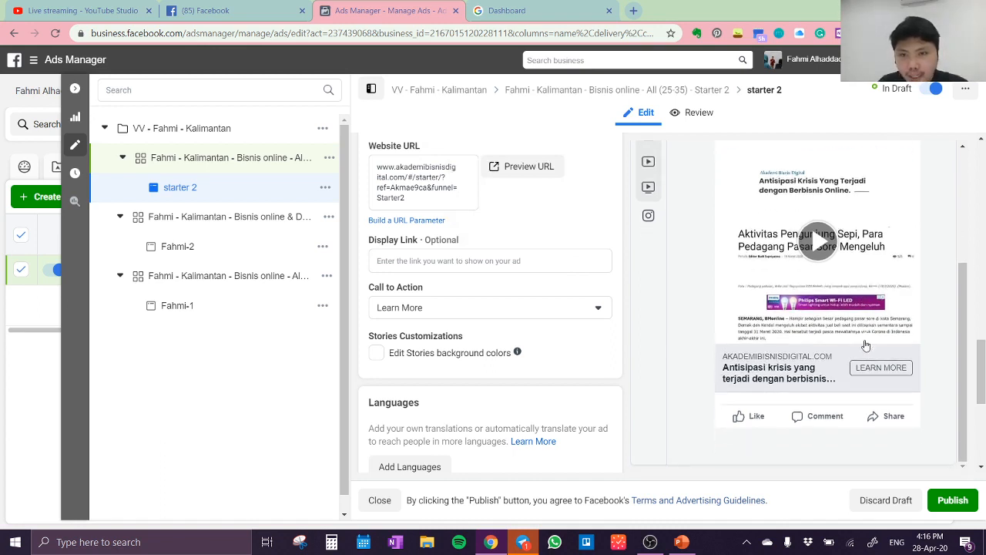
click(953, 501)
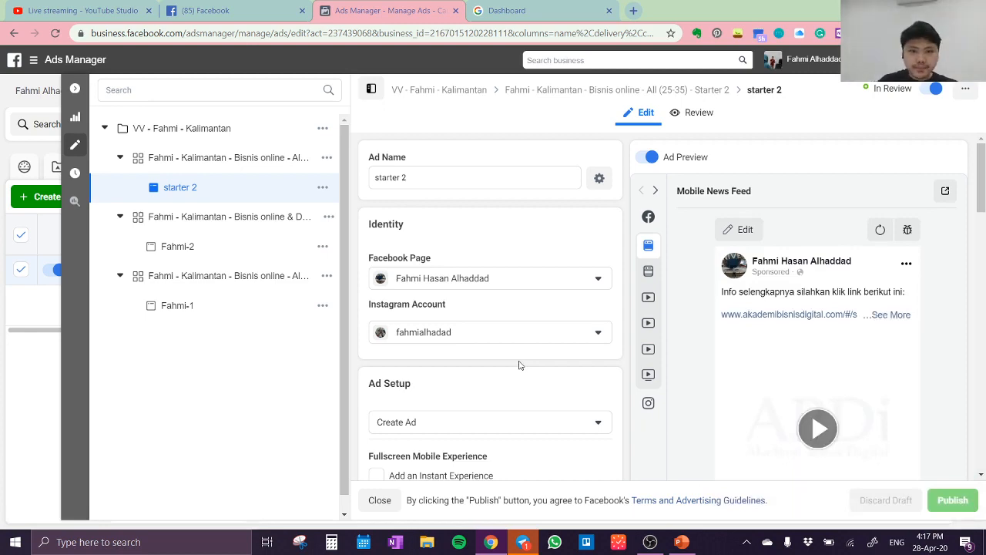
Look over the published ad's details, close the editor and refresh the ads table data
scroll(539, 324, down, 10)
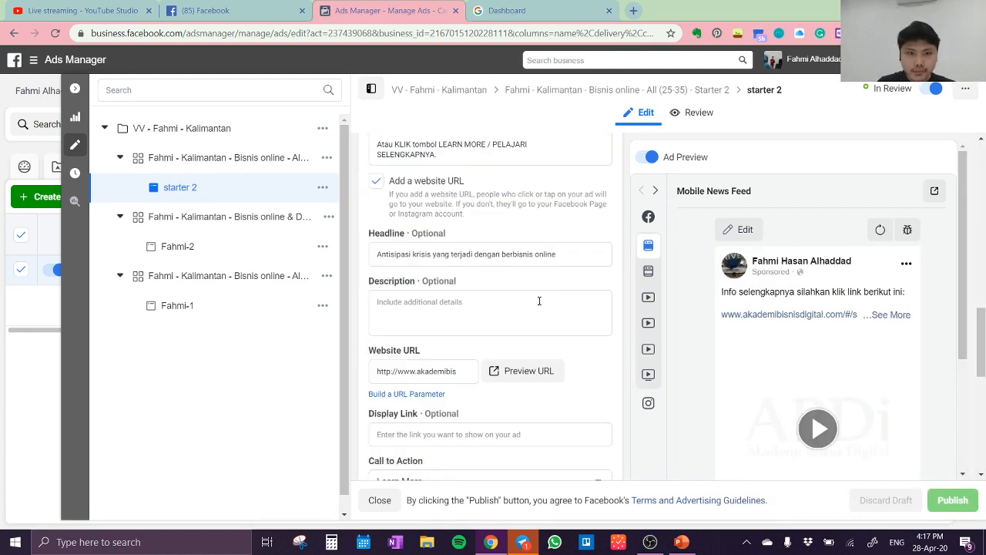
click(75, 89)
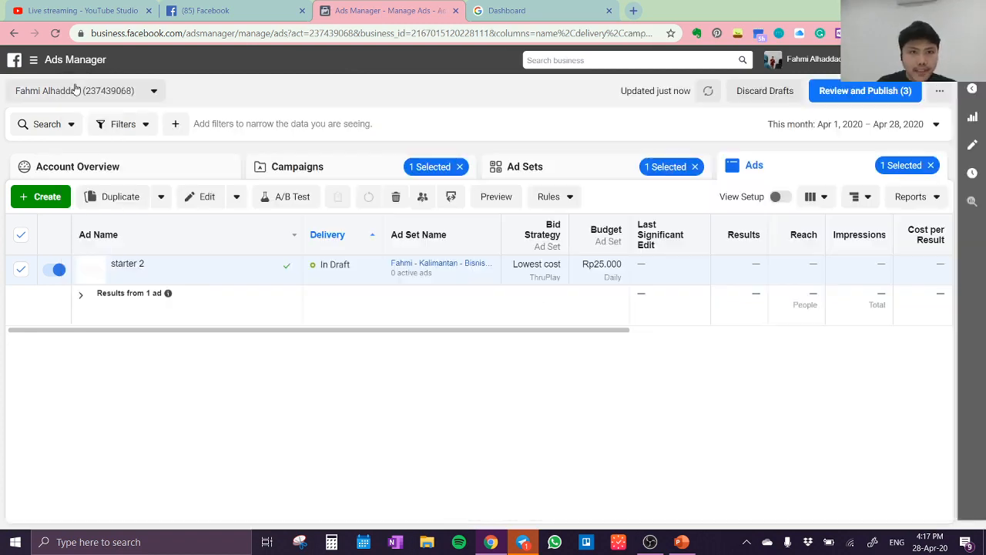
click(707, 94)
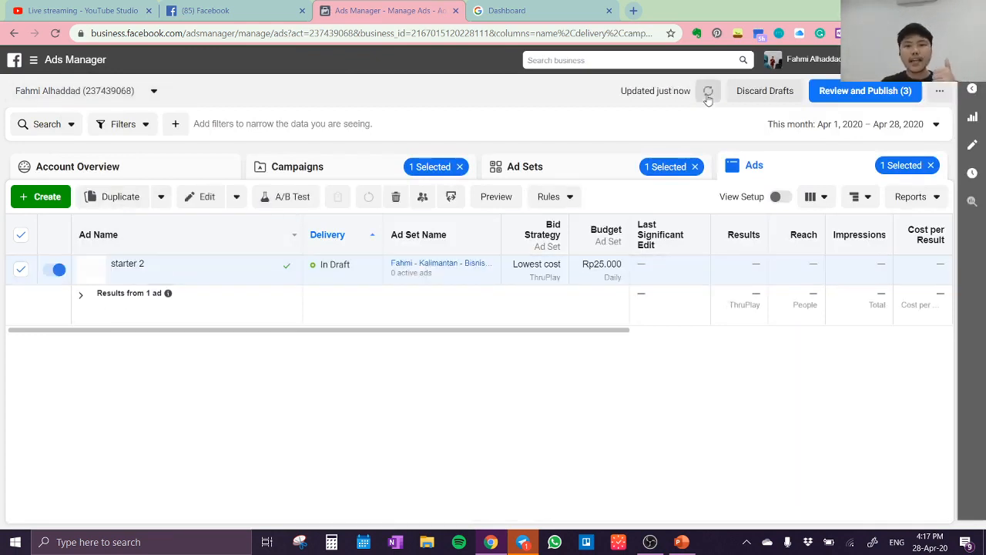
Switch to the ABDi dashboard's landing pages and collapse the Starter link list
click(512, 10)
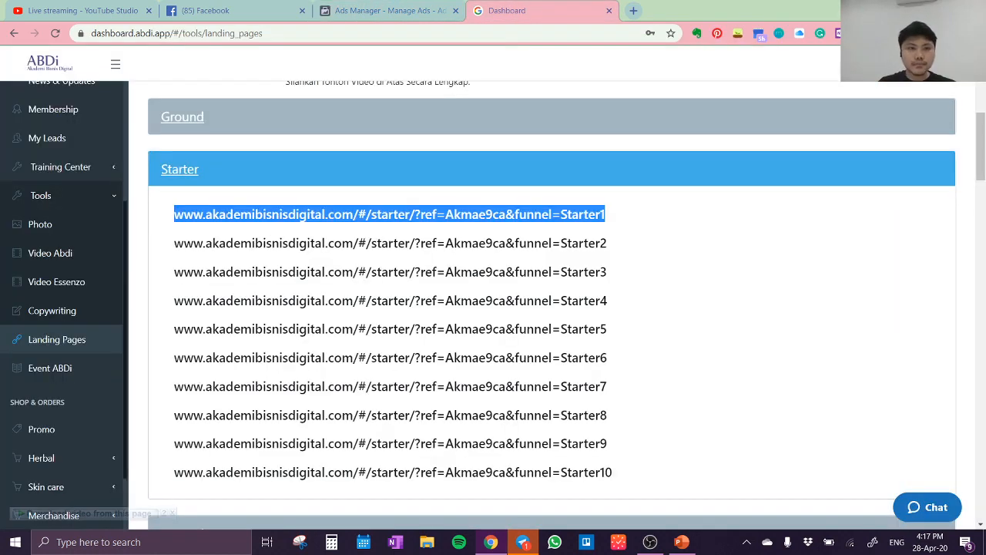
click(188, 171)
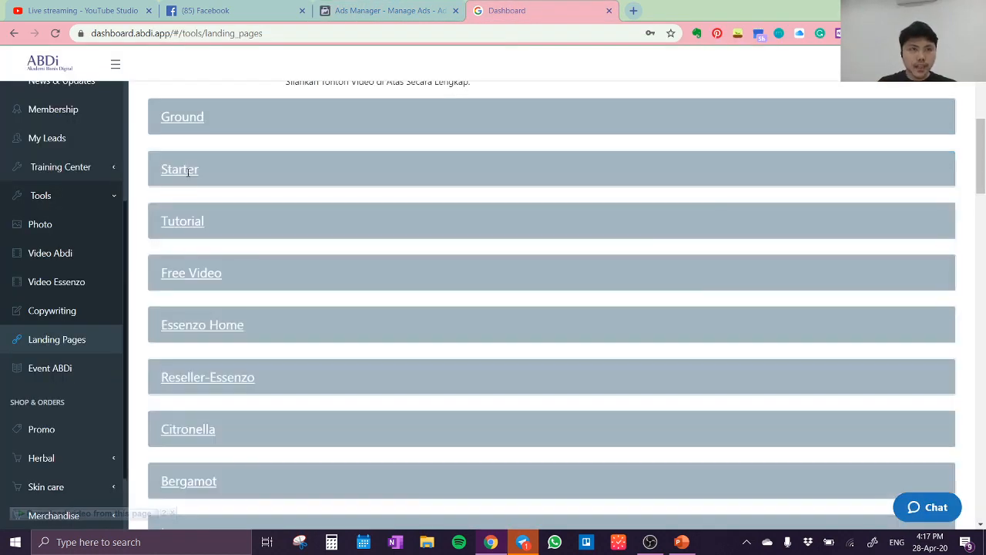
Switch to the Webinar #44 presentation in PowerPoint and start the slide show
click(682, 542)
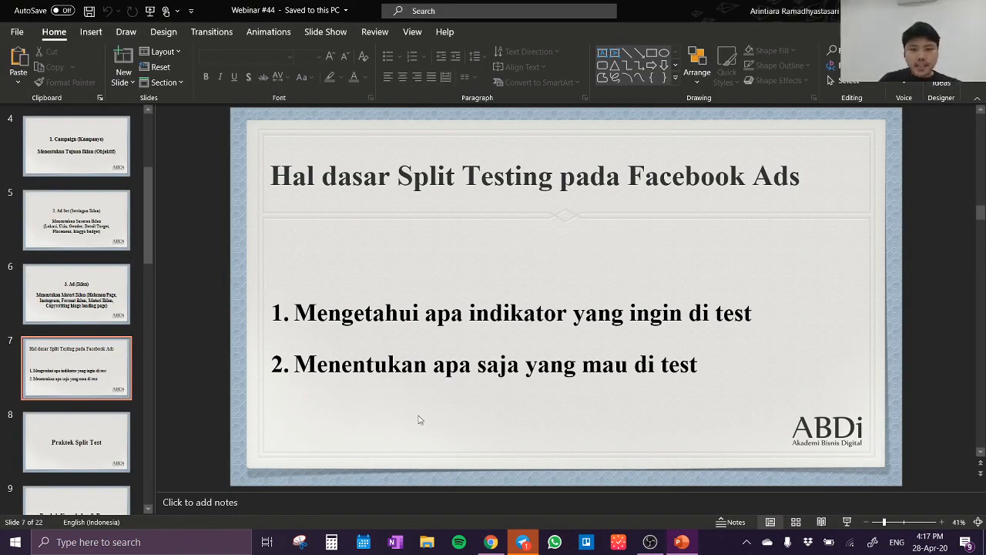
click(150, 10)
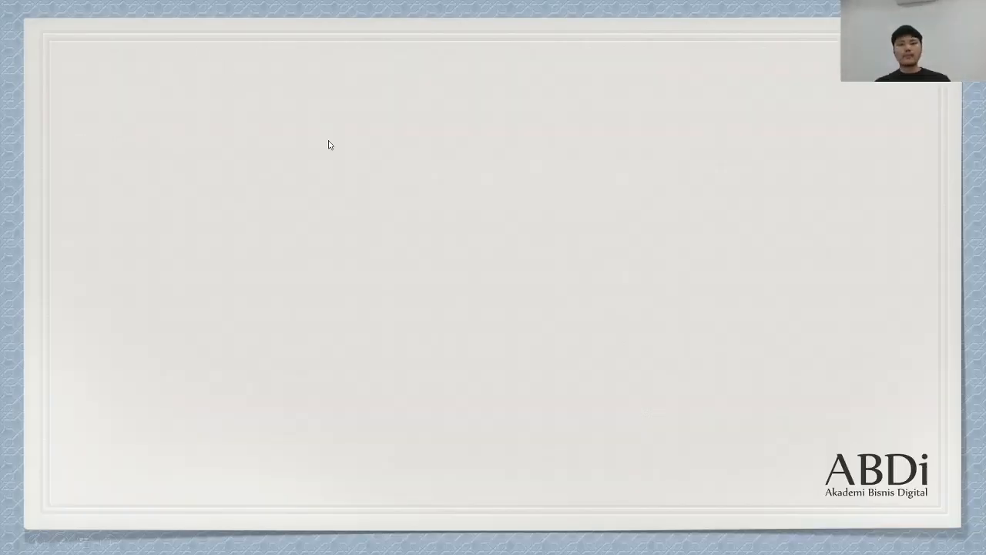